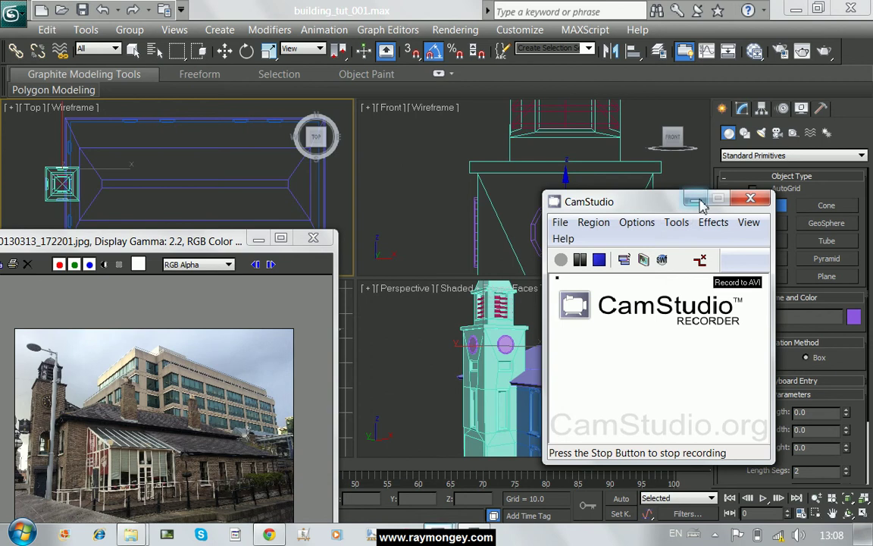
# Clear the recorder window away and draw a new box beside the building's wing in the Top view.
pyautogui.click(695, 200)
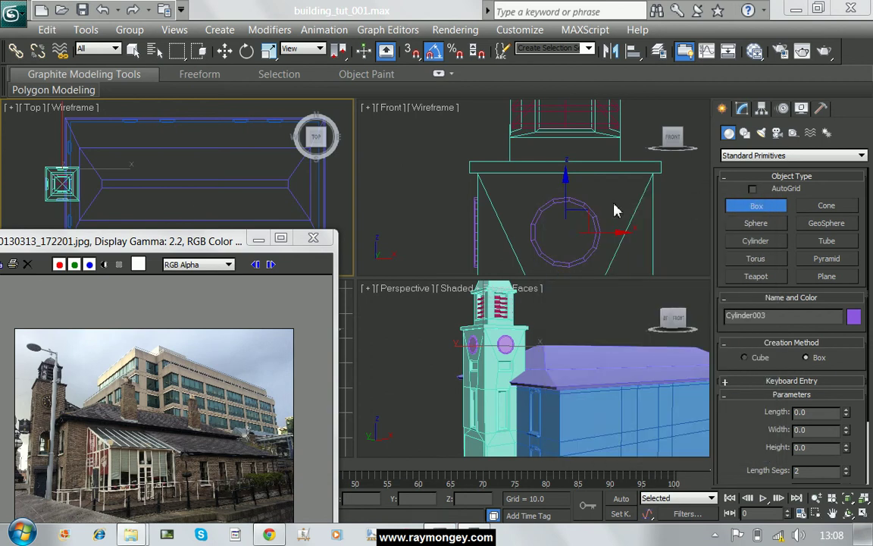
pyautogui.moveTo(146, 199)
pyautogui.mouseDown(button='middle')
pyautogui.moveTo(138, 147)
pyautogui.moveTo(136, 159)
pyautogui.mouseUp(button='middle')
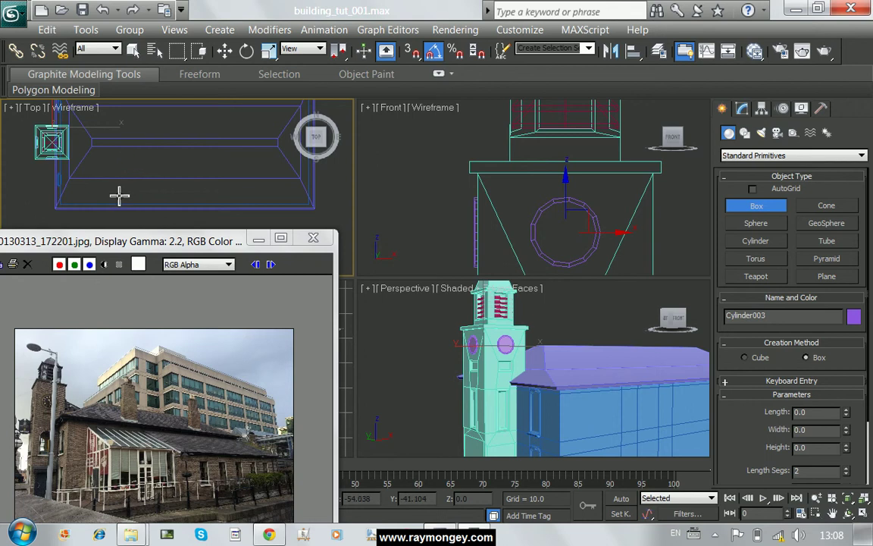
pyautogui.moveTo(117, 194); pyautogui.dragTo(148, 201)
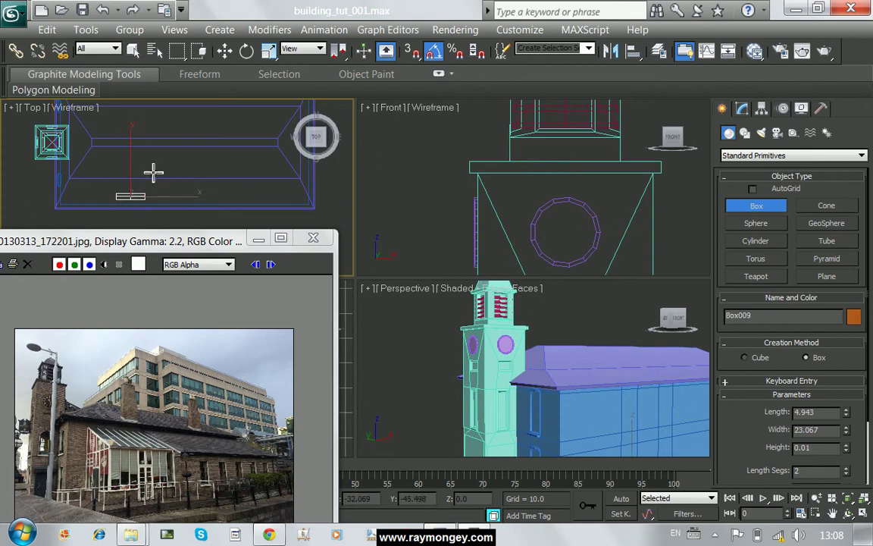
pyautogui.click(616, 210)
# Size Box009 to Length 5.0, Width 25.0 and Height 30.0.
pyautogui.scroll(-3, 616, 211)
pyautogui.moveTo(616, 211)
pyautogui.mouseDown(button='middle')
pyautogui.moveTo(531, 198)
pyautogui.moveTo(481, 175)
pyautogui.mouseUp(button='middle')
pyautogui.scroll(-3, 531, 199)
pyautogui.scroll(-2, 523, 197)
pyautogui.scroll(-2, 521, 205)
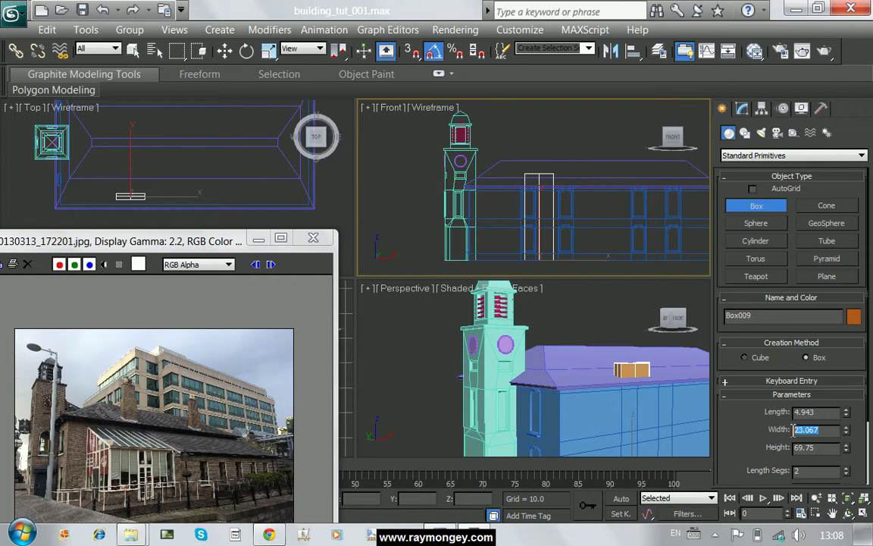
pyautogui.write('5')
pyautogui.press('Return')
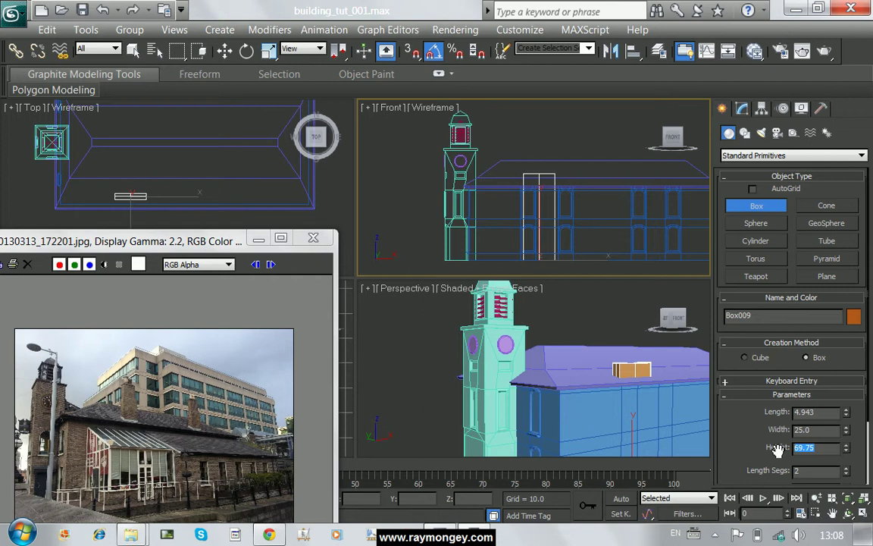
pyautogui.write('30')
pyautogui.press('Return')
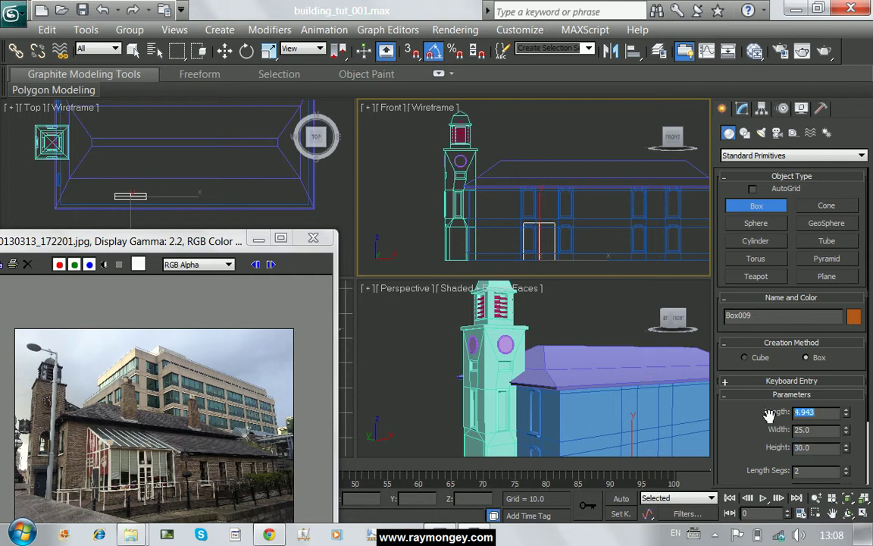
pyautogui.write('5')
pyautogui.press('Return')
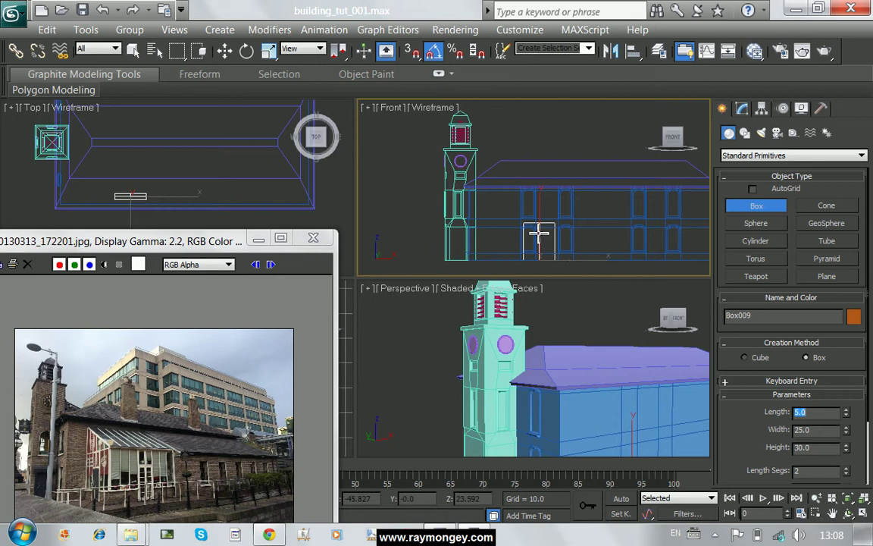
# Move the new box up so it sits on the roof ridge.
pyautogui.write('w')
pyautogui.rightClick(541, 226)
pyautogui.press('w')
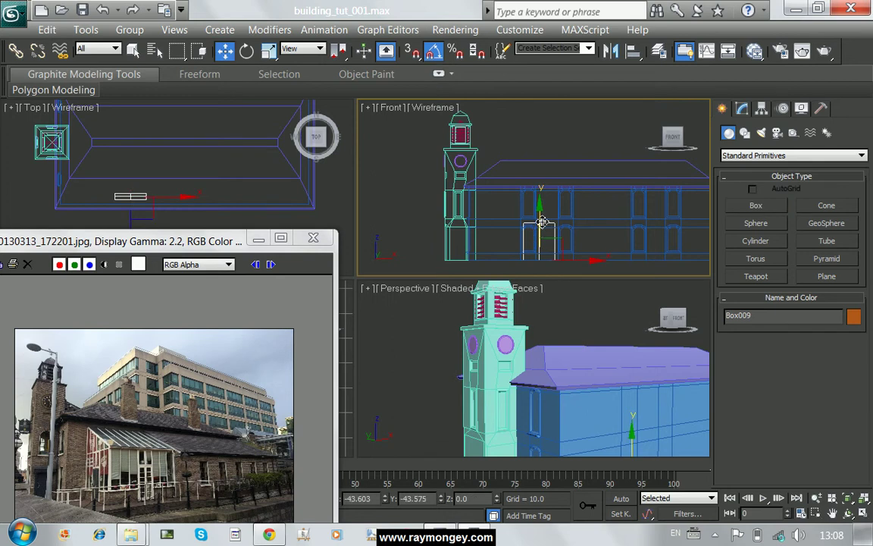
pyautogui.moveTo(539, 189); pyautogui.dragTo(541, 141)
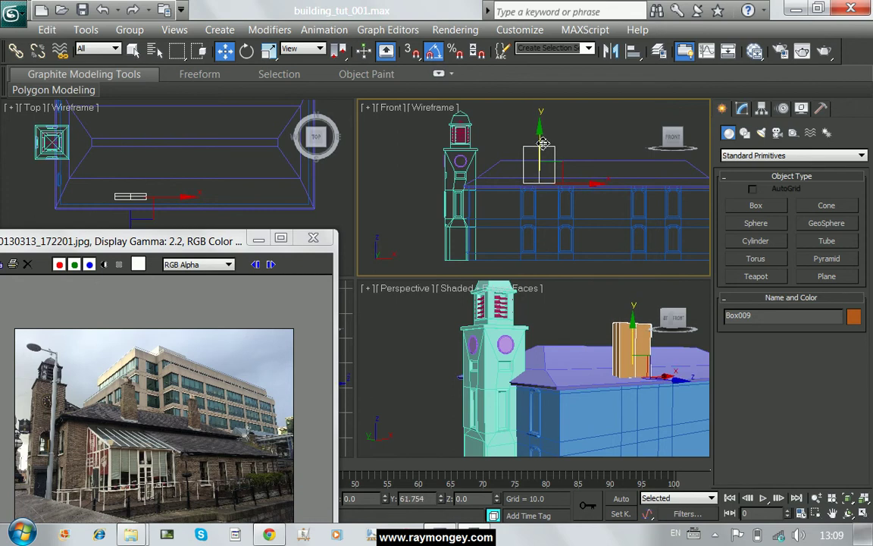
pyautogui.moveTo(541, 142); pyautogui.dragTo(543, 148)
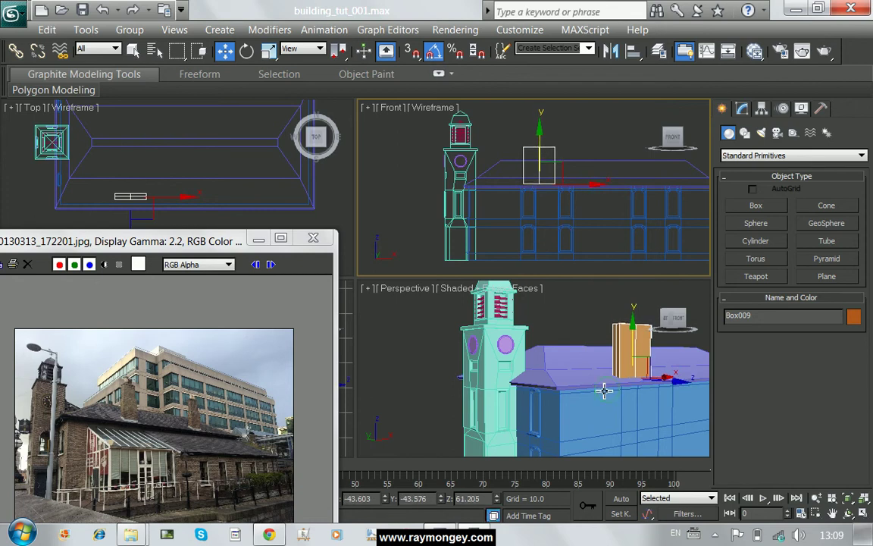
pyautogui.moveTo(555, 378)
pyautogui.mouseDown(button='middle')
pyautogui.moveTo(463, 371)
pyautogui.moveTo(561, 380)
pyautogui.mouseUp(button='middle')
pyautogui.moveTo(507, 384)
pyautogui.mouseDown(button='middle')
pyautogui.moveTo(261, 364)
pyautogui.moveTo(386, 381)
pyautogui.mouseUp(button='middle')
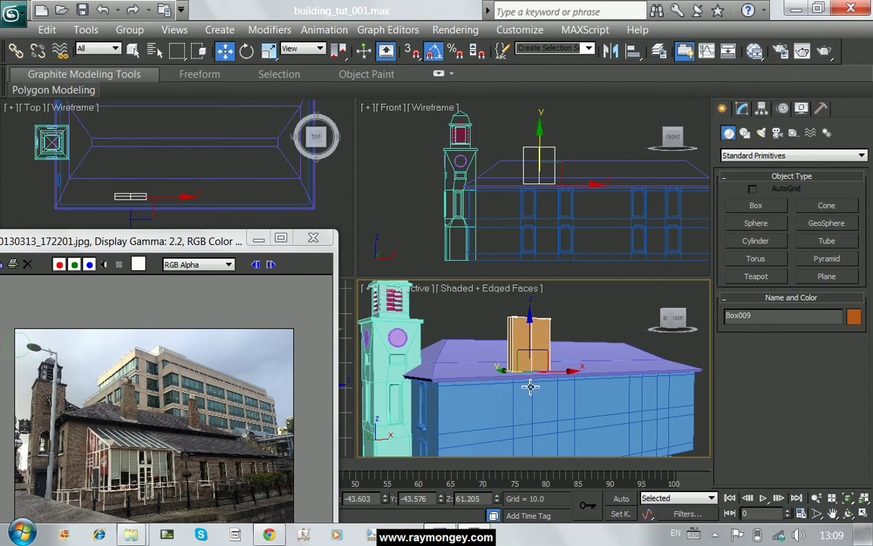
# Resize Box009 to Length 3, Width 15, with 1 length and width segment and 4 height segments.
pyautogui.click(742, 108)
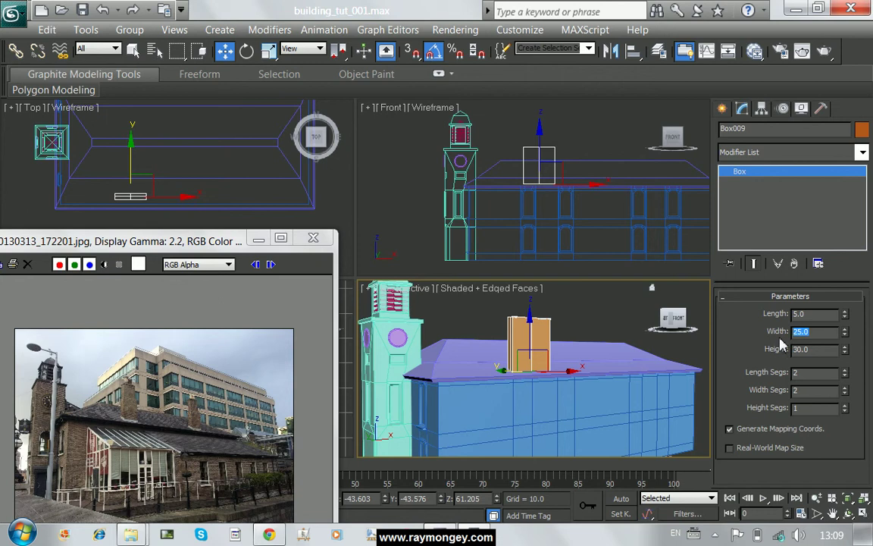
pyautogui.write('15')
pyautogui.press('Return')
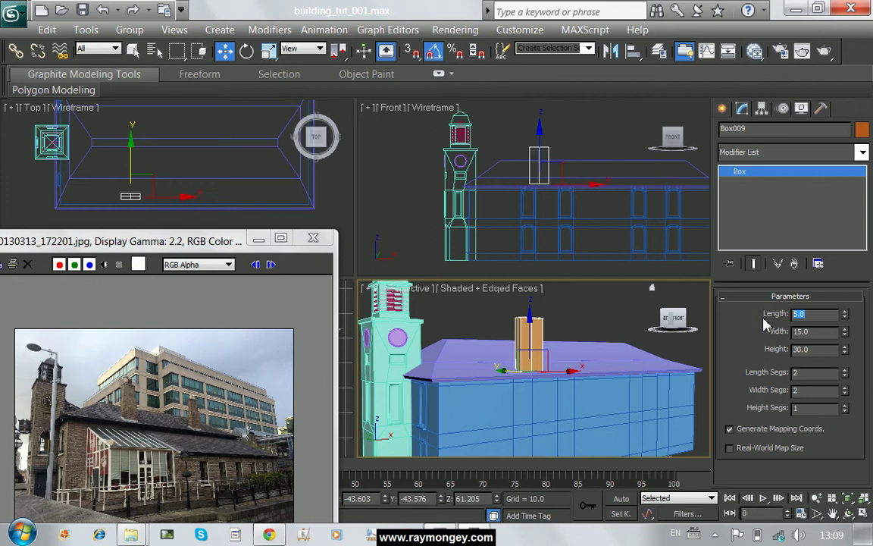
pyautogui.write('3')
pyautogui.press('Return')
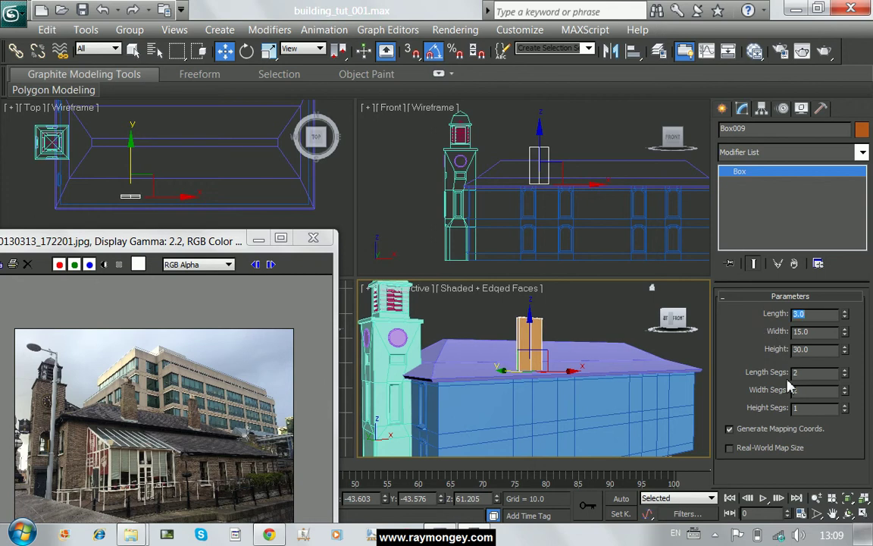
pyautogui.click(845, 375)
pyautogui.click(845, 393)
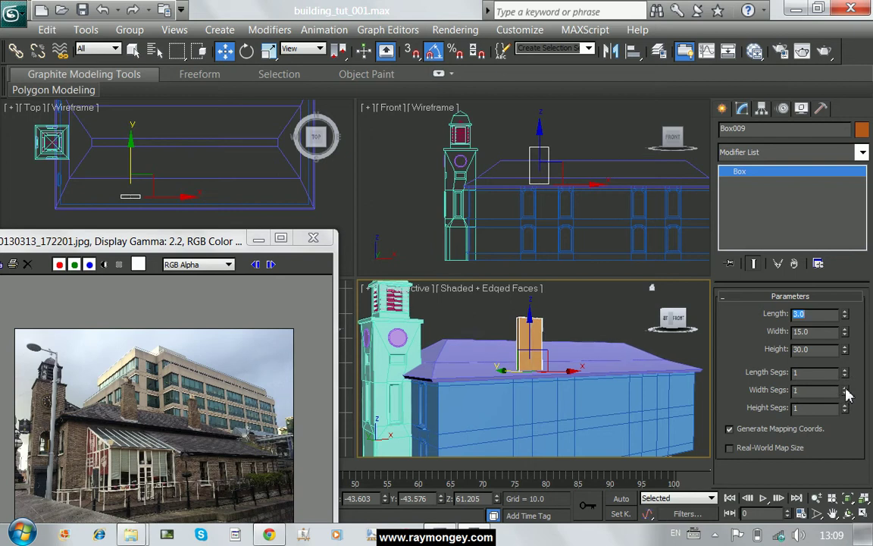
pyautogui.click(845, 406)
pyautogui.click(845, 406)
pyautogui.click(845, 405)
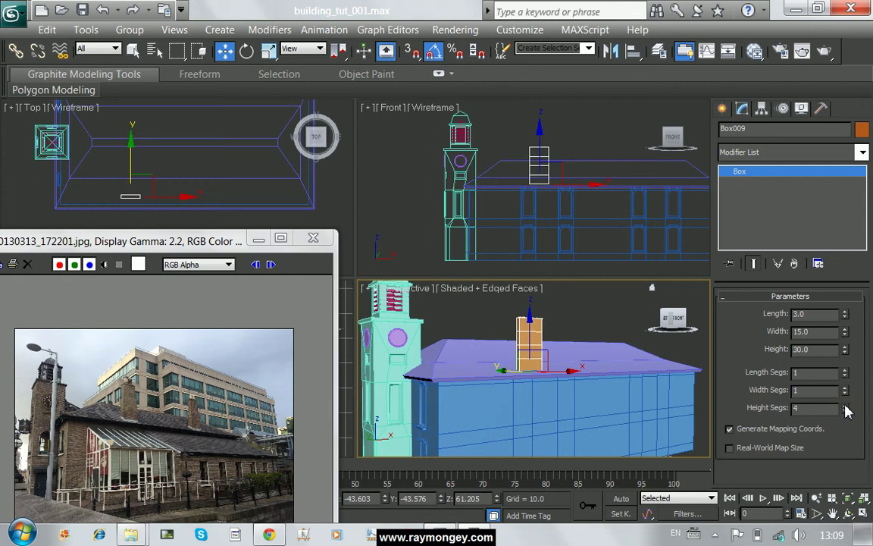
# Convert the chimney box to an Editable Poly and frame it for vertex editing.
pyautogui.rightClick(535, 339)
pyautogui.moveTo(563, 490)
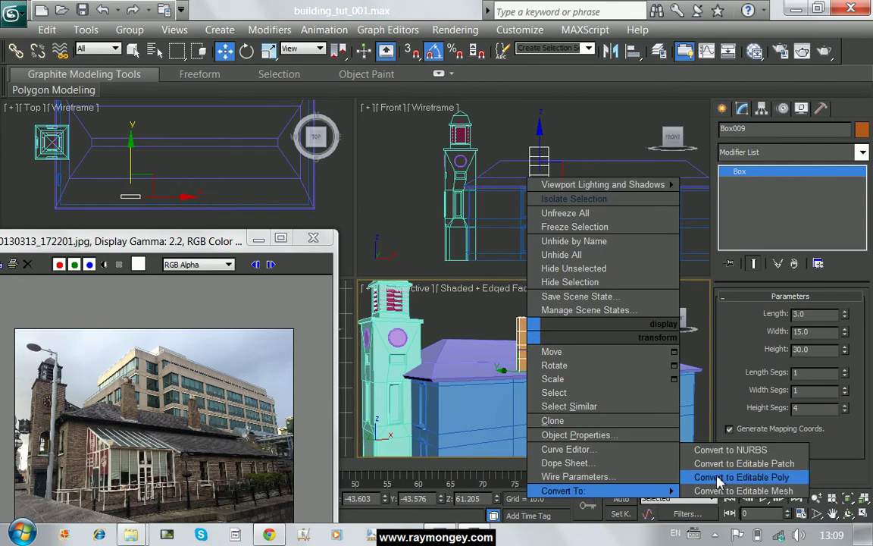
pyautogui.click(718, 478)
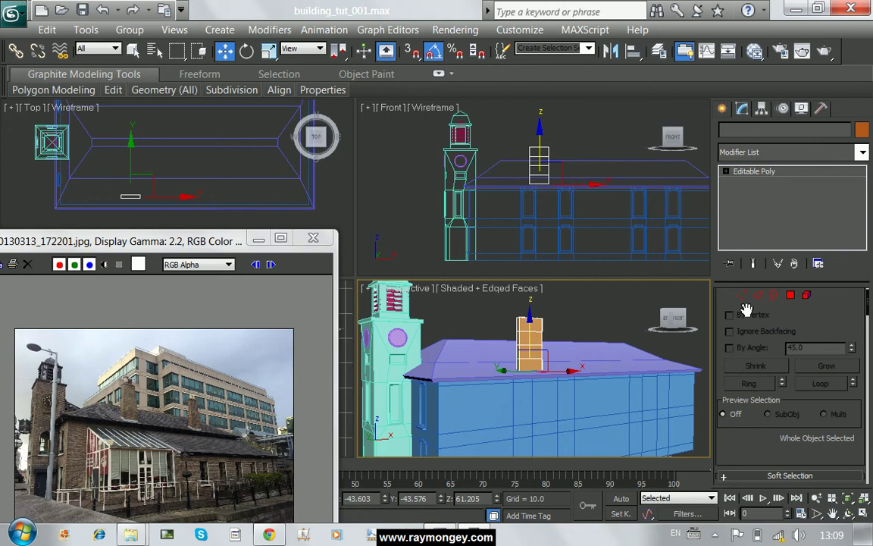
pyautogui.click(742, 297)
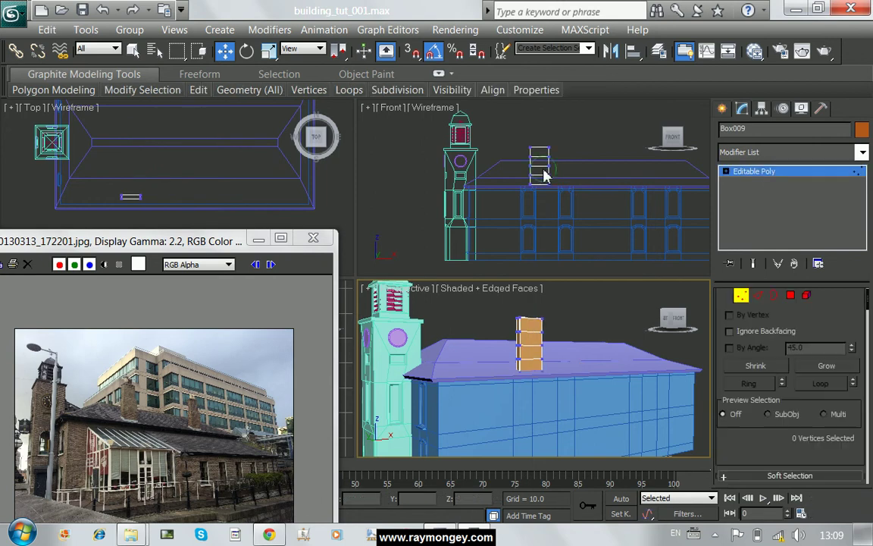
pyautogui.scroll(3, 544, 175)
pyautogui.scroll(3, 543, 175)
pyautogui.moveTo(544, 175)
pyautogui.mouseDown(button='middle')
pyautogui.moveTo(506, 253)
pyautogui.moveTo(504, 242)
pyautogui.mouseUp(button='middle')
# Select the chimney's top vertices and scale them inward.
pyautogui.moveTo(564, 138); pyautogui.dragTo(541, 152)
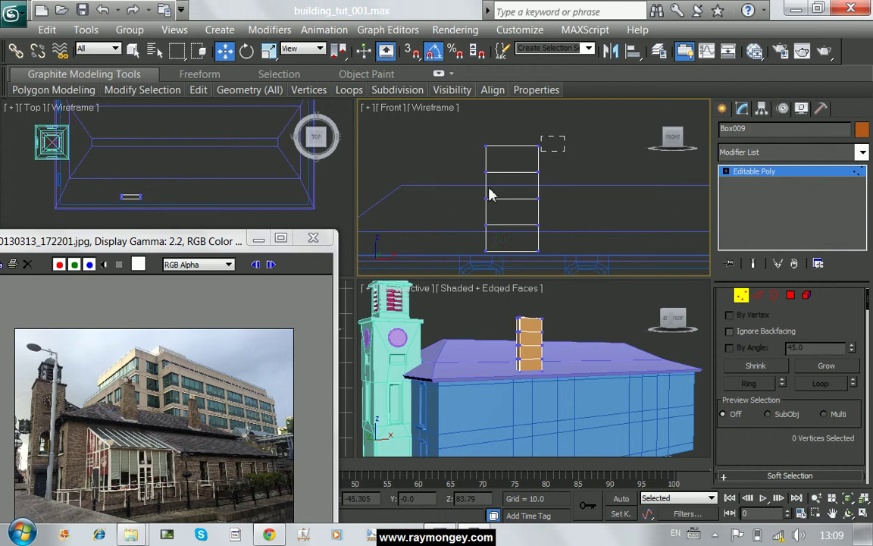
pyautogui.moveTo(488, 195); pyautogui.dragTo(478, 205)
pyautogui.press('r')
pyautogui.moveTo(516, 165); pyautogui.dragTo(518, 177)
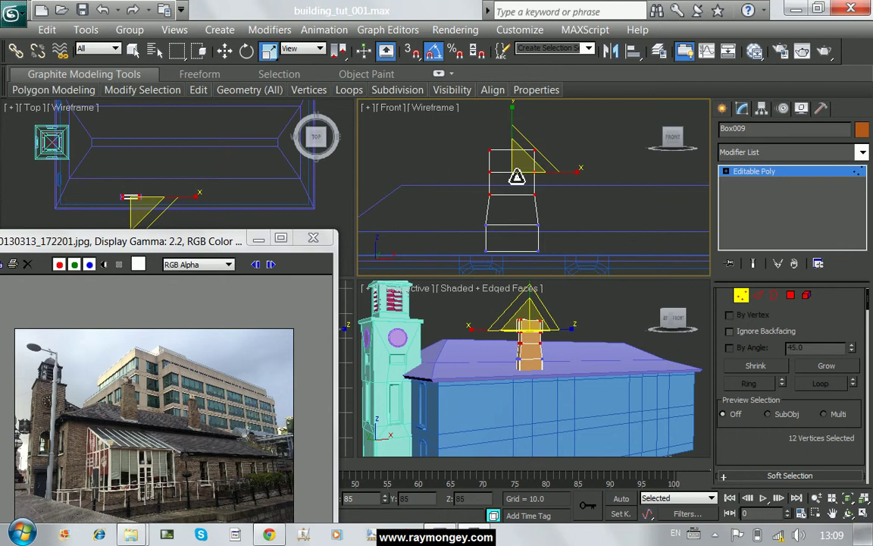
# Raise the four middle vertices to form a cap band, then select the top polygons.
pyautogui.press('w')
pyautogui.moveTo(460, 238)
pyautogui.mouseDown()
pyautogui.moveTo(545, 212)
pyautogui.moveTo(515, 160)
pyautogui.moveTo(494, 168)
pyautogui.mouseUp()
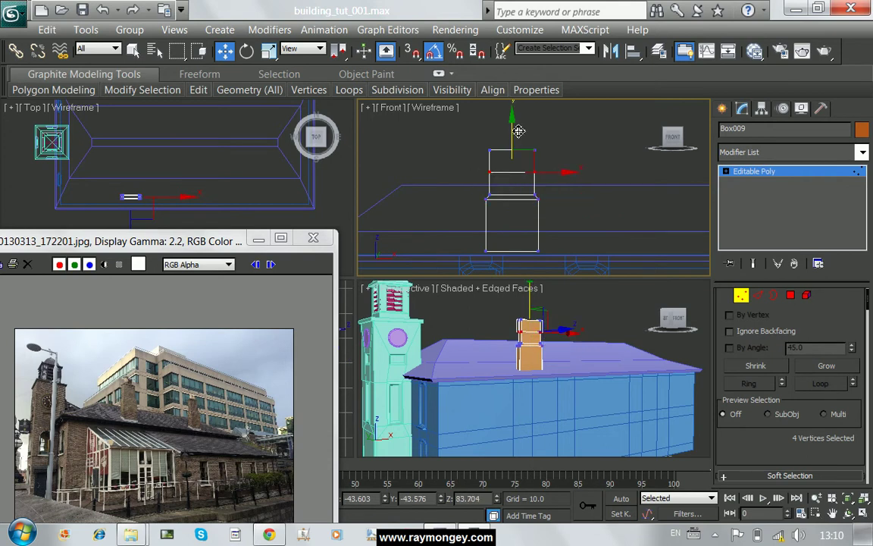
pyautogui.moveTo(515, 131)
pyautogui.mouseDown()
pyautogui.moveTo(510, 115)
pyautogui.moveTo(513, 144)
pyautogui.mouseUp()
pyautogui.scroll(2, 515, 179)
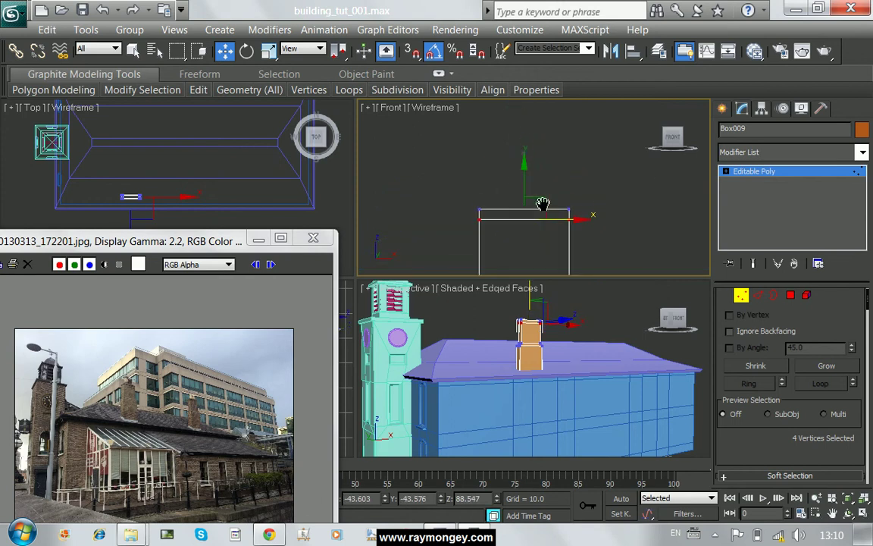
pyautogui.moveTo(525, 179); pyautogui.dragTo(524, 176)
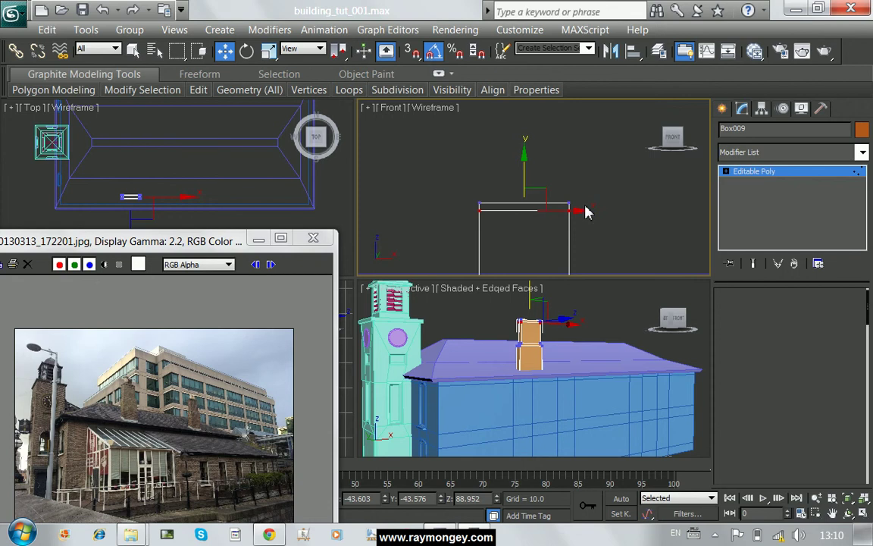
pyautogui.press('4')
pyautogui.click(465, 217)
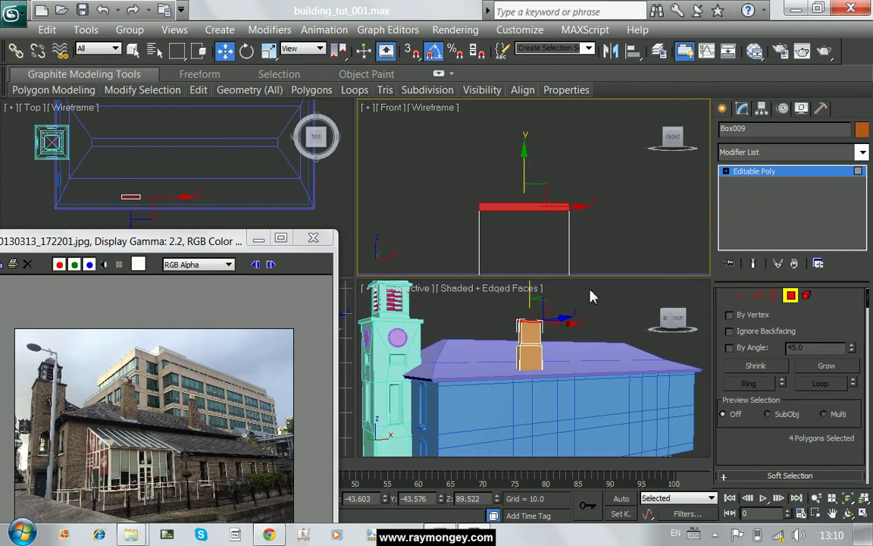
# Extrude the chimney's cap-band polygons by Local Normal with height 0.67.
pyautogui.middleClick(550, 345)
pyautogui.keyDown('alt'); pyautogui.moveTo(550, 344); pyautogui.dragTo(542, 368, button='middle'); pyautogui.keyUp('alt')
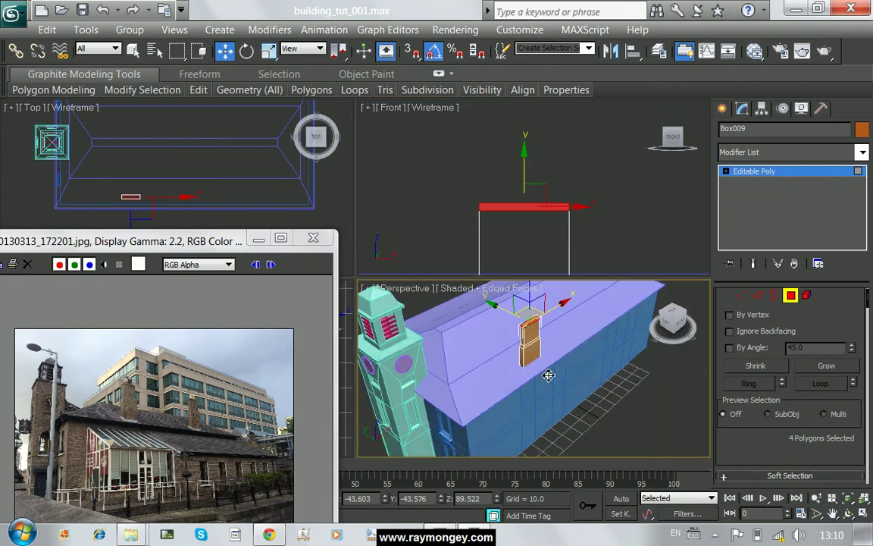
pyautogui.press('z')
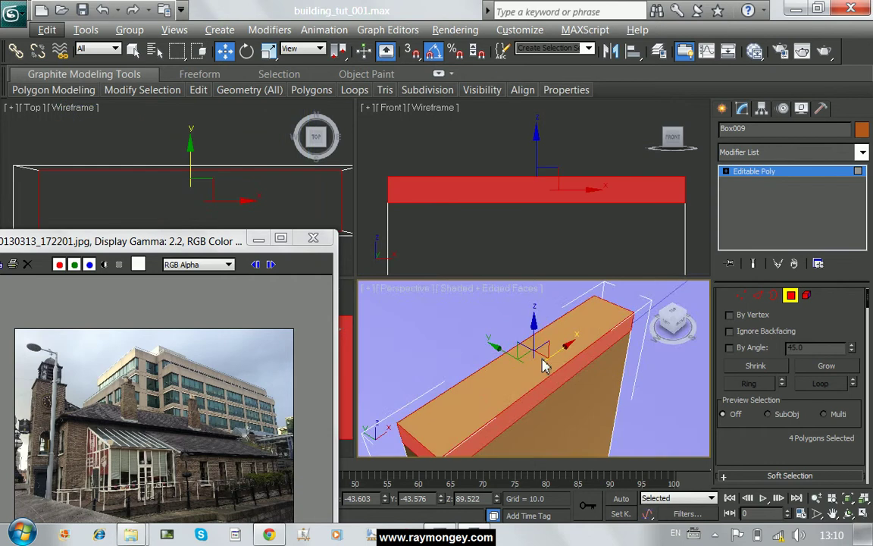
pyautogui.keyDown('alt'); pyautogui.moveTo(522, 371); pyautogui.dragTo(523, 357, button='middle'); pyautogui.keyUp('alt')
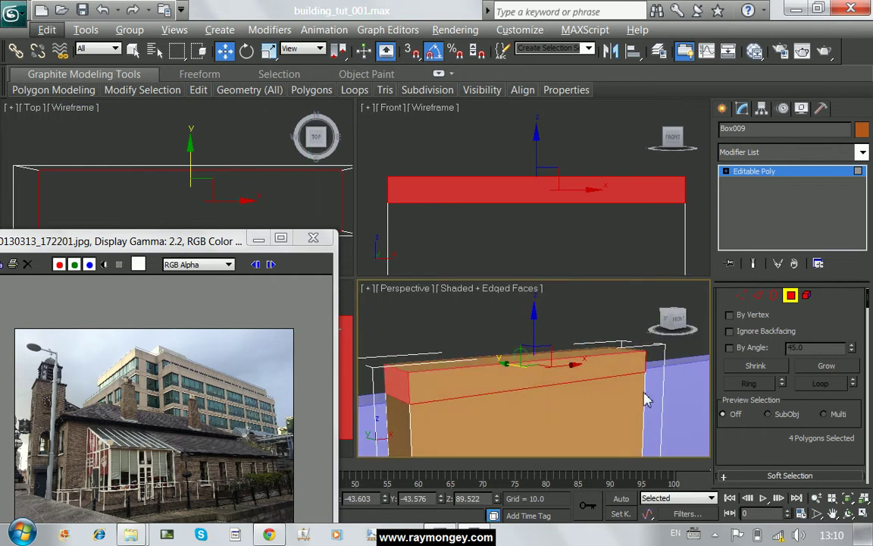
pyautogui.scroll(-5, 747, 439)
pyautogui.scroll(-1, 769, 342)
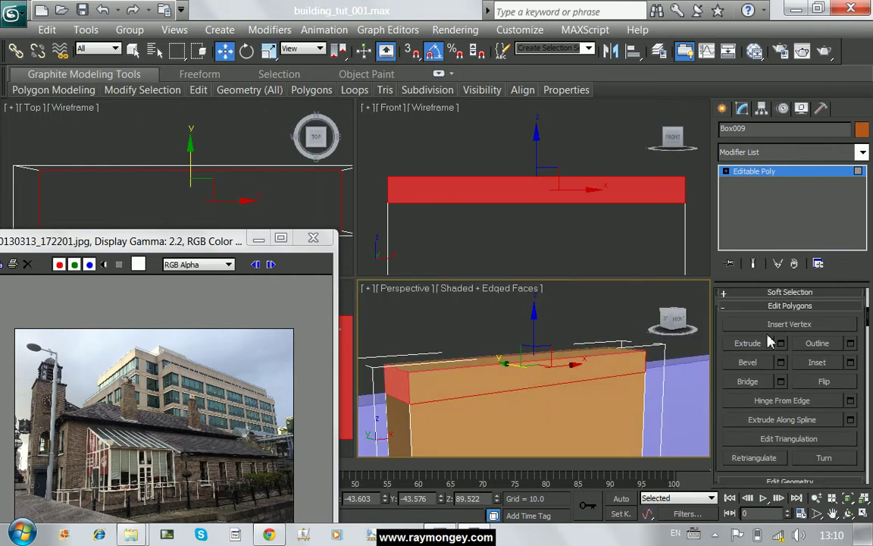
pyautogui.click(781, 343)
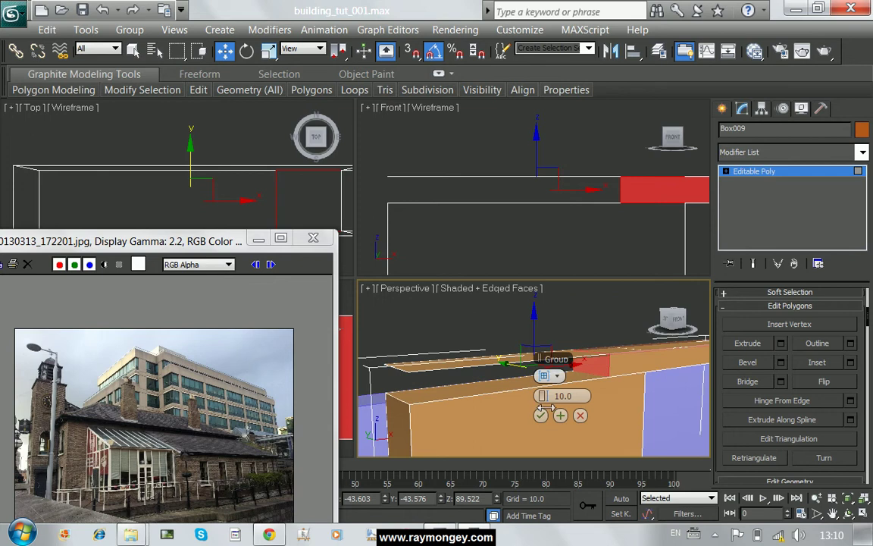
pyautogui.click(554, 376)
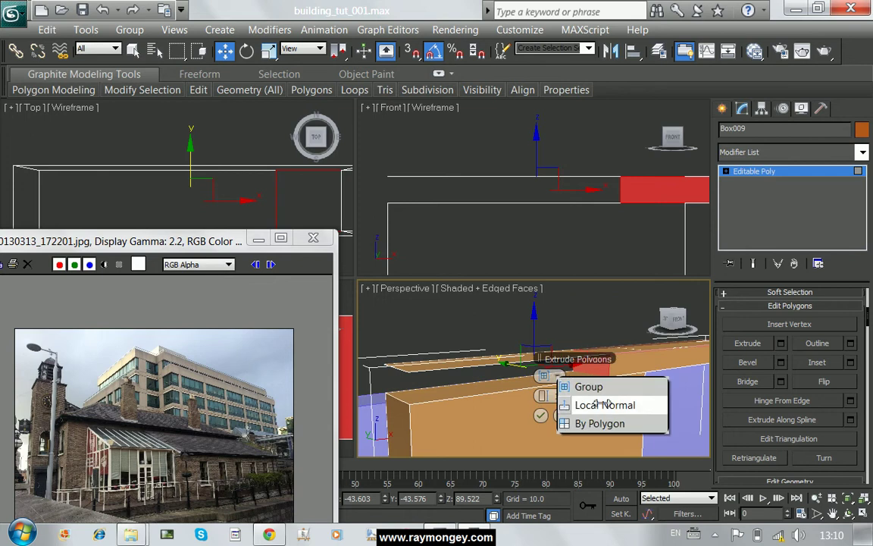
pyautogui.click(599, 404)
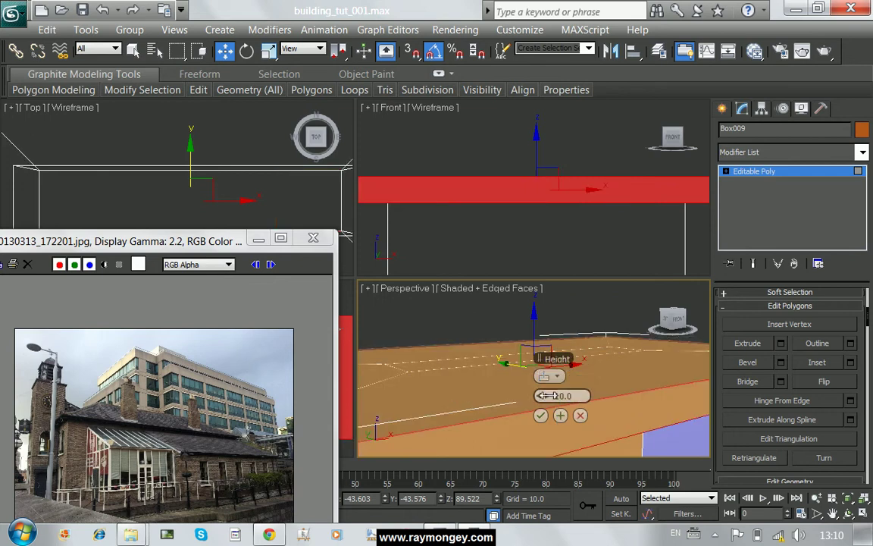
pyautogui.moveTo(546, 395); pyautogui.dragTo(523, 397)
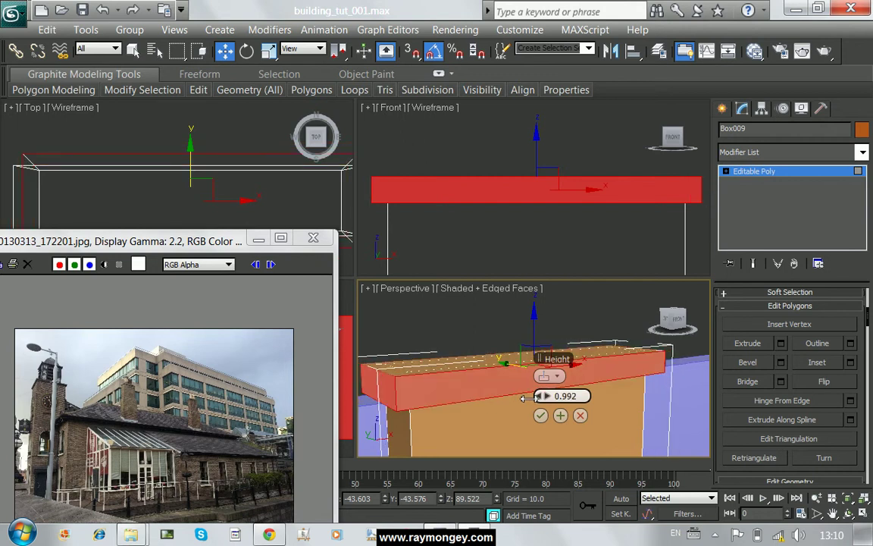
pyautogui.moveTo(522, 397); pyautogui.dragTo(534, 405)
pyautogui.click(540, 415)
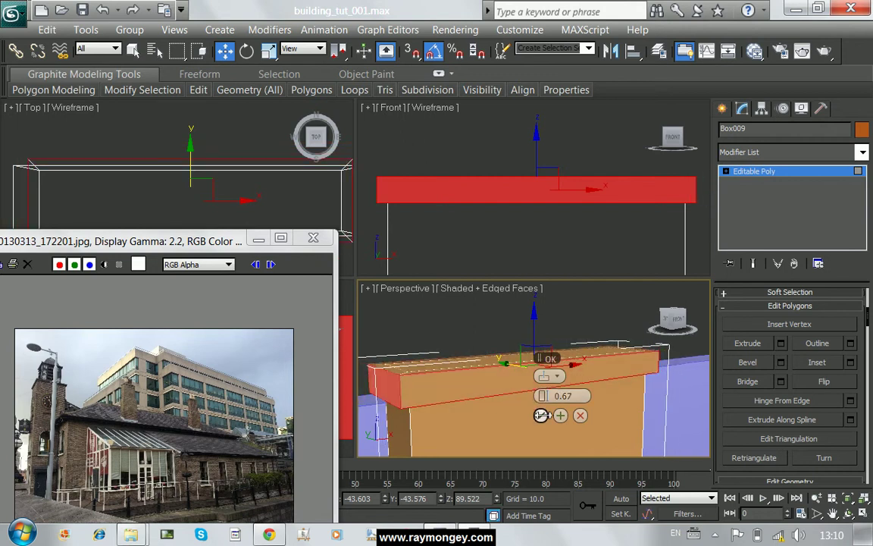
# Exit polygon editing on the chimney and return to the Create panel.
pyautogui.keyDown('alt'); pyautogui.moveTo(550, 410); pyautogui.dragTo(542, 369, button='middle'); pyautogui.keyUp('alt')
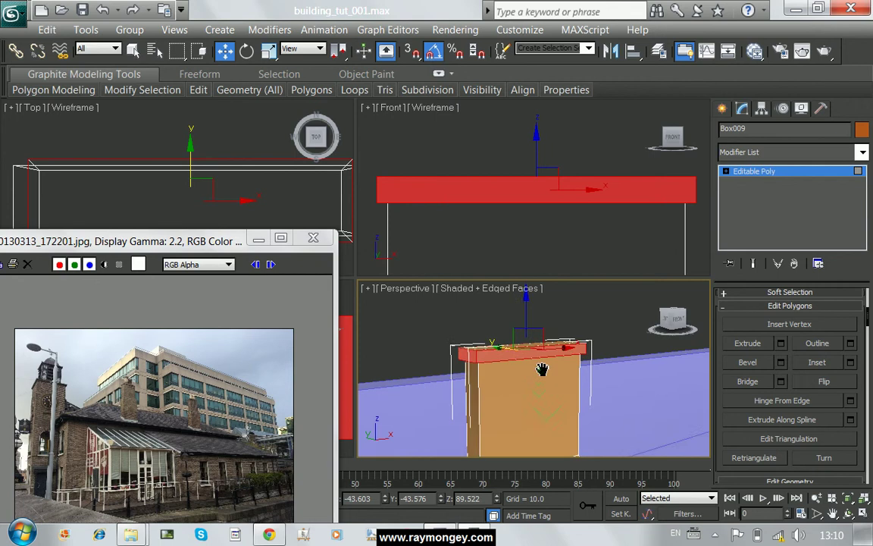
pyautogui.scroll(-5, 542, 369)
pyautogui.click(601, 360)
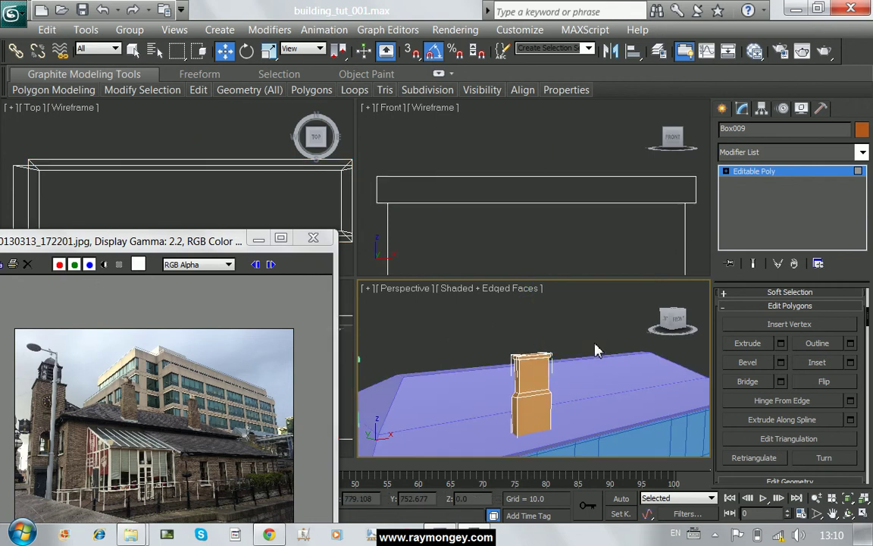
pyautogui.click(754, 170)
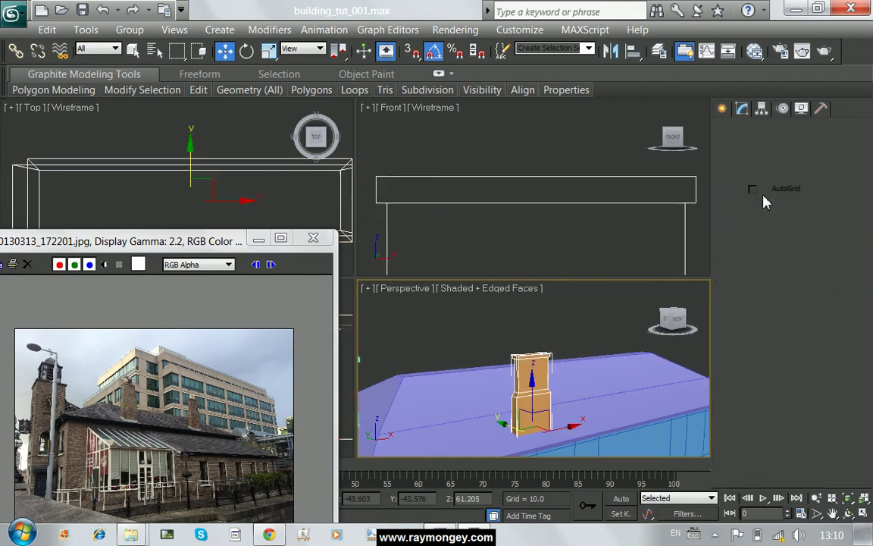
# Draw a small cylinder over the chimney box in the Top view.
pyautogui.click(755, 240)
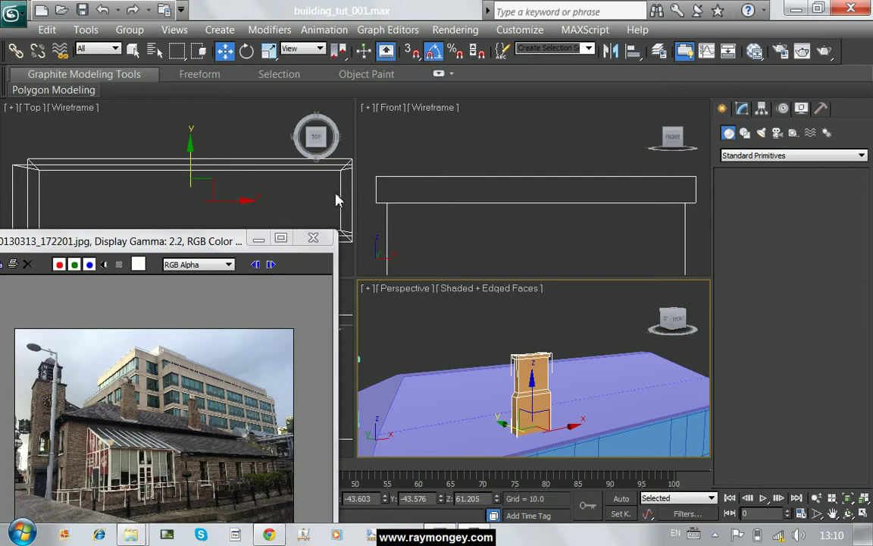
pyautogui.scroll(-2, 175, 174)
pyautogui.scroll(-3, 175, 158)
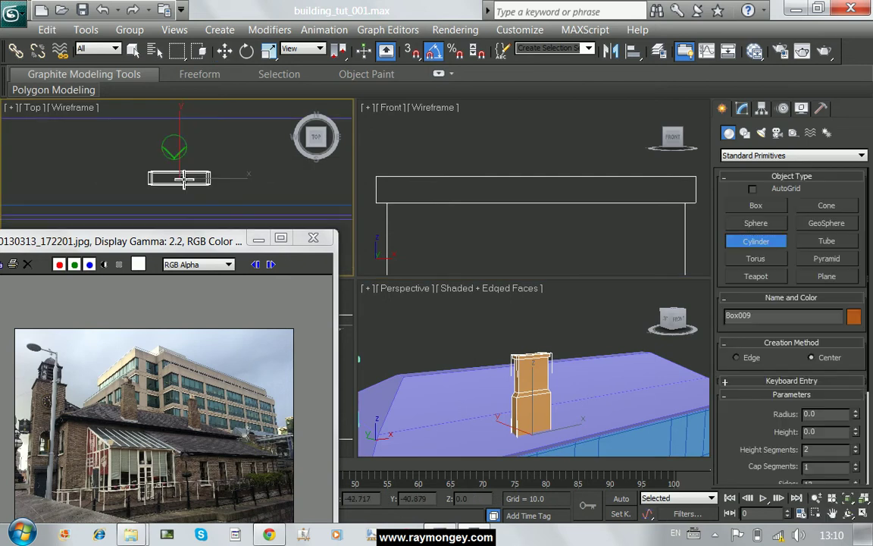
pyautogui.scroll(3, 178, 182)
pyautogui.scroll(-3, 179, 182)
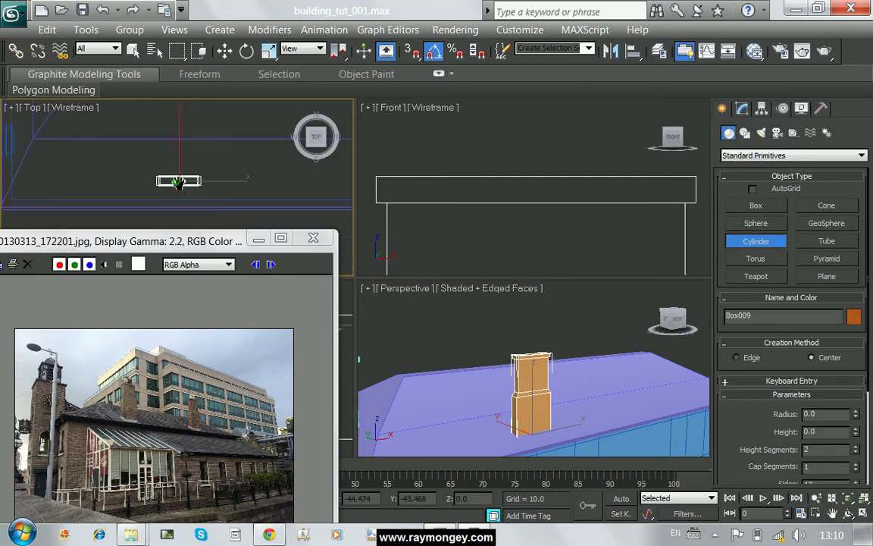
pyautogui.scroll(3, 175, 175)
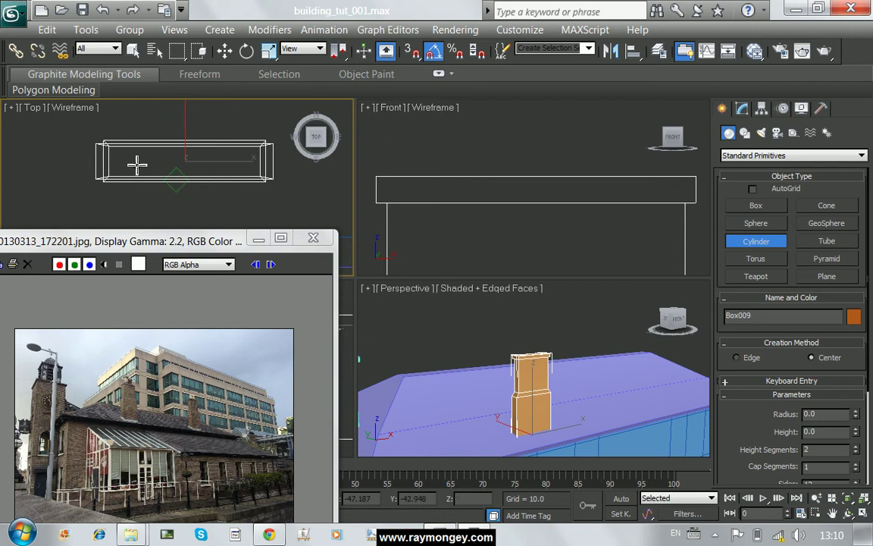
pyautogui.moveTo(137, 159); pyautogui.dragTo(150, 170)
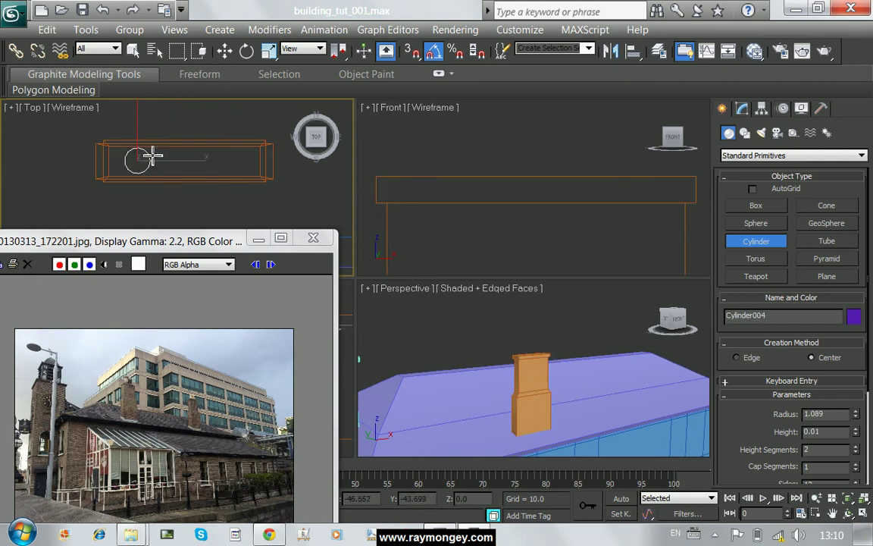
pyautogui.click(518, 265)
pyautogui.rightClick(509, 212)
# Align the cylinder to Box009, rest it on the box top and shift it left.
pyautogui.click(511, 203)
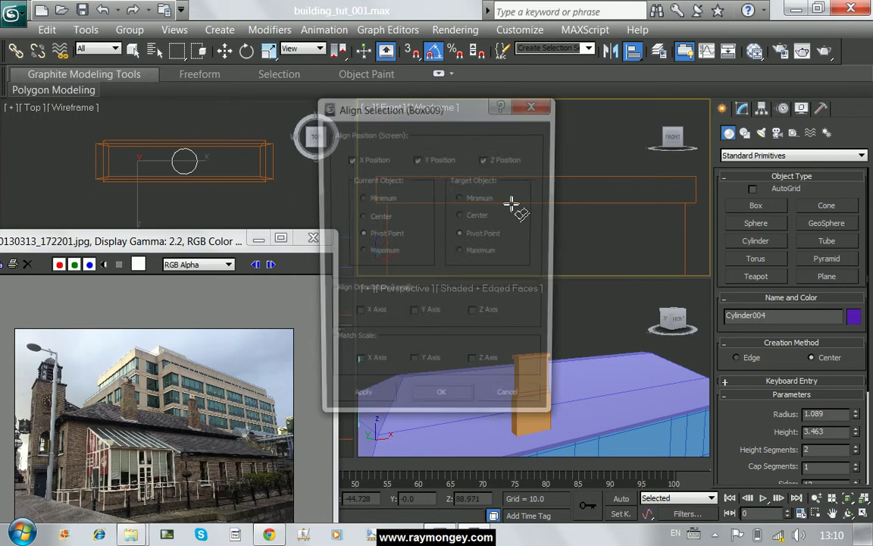
pyautogui.click(440, 405)
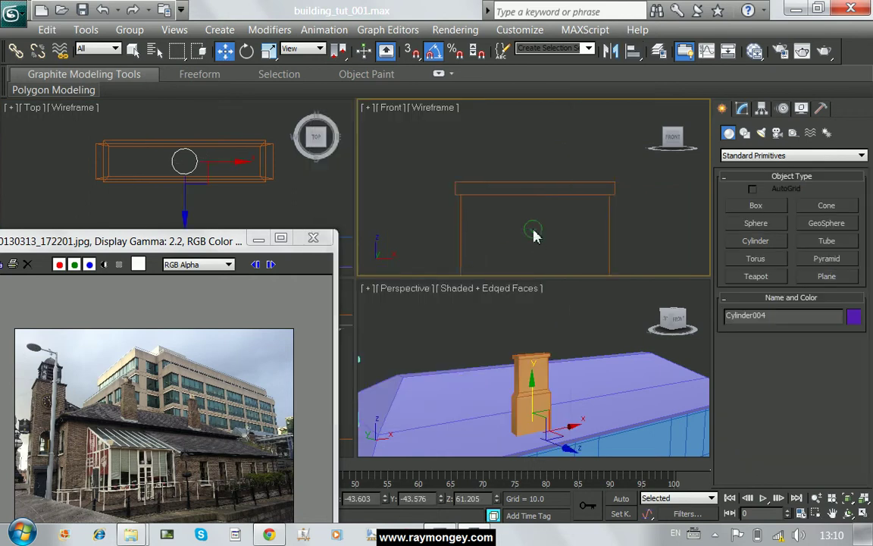
pyautogui.scroll(-3, 533, 242)
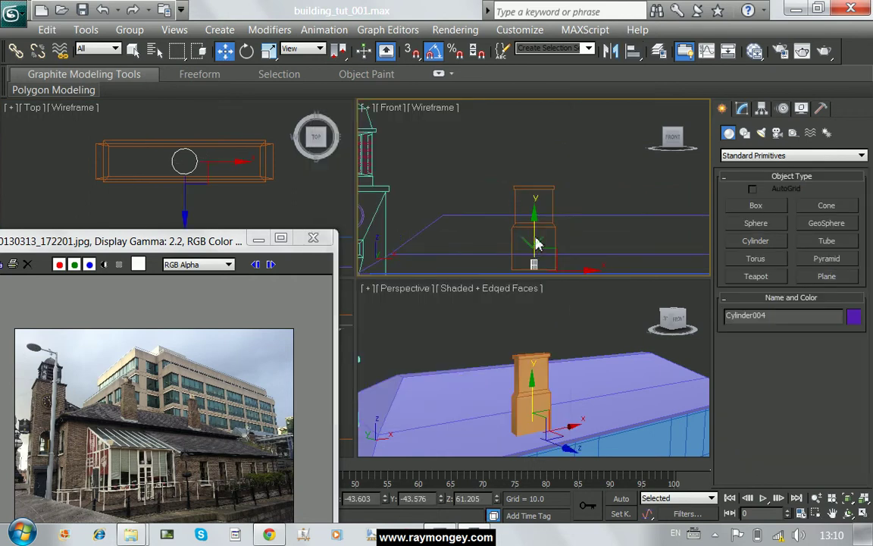
pyautogui.moveTo(536, 243); pyautogui.dragTo(522, 157)
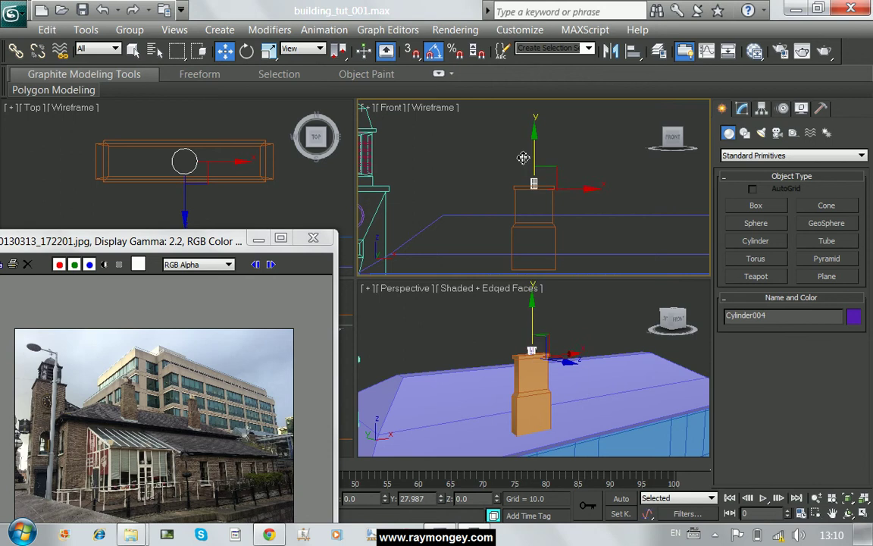
pyautogui.scroll(3, 551, 190)
pyautogui.scroll(2, 551, 189)
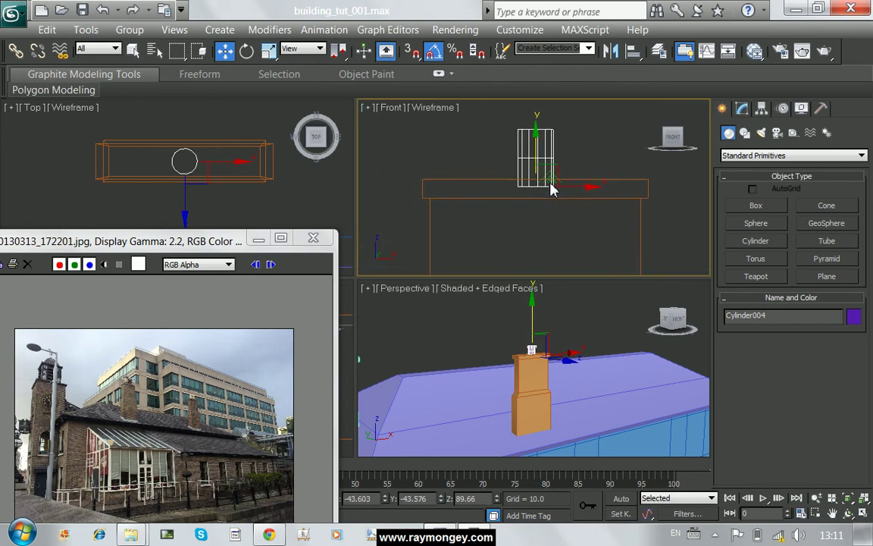
pyautogui.scroll(1, 556, 189)
pyautogui.scroll(2, 558, 209)
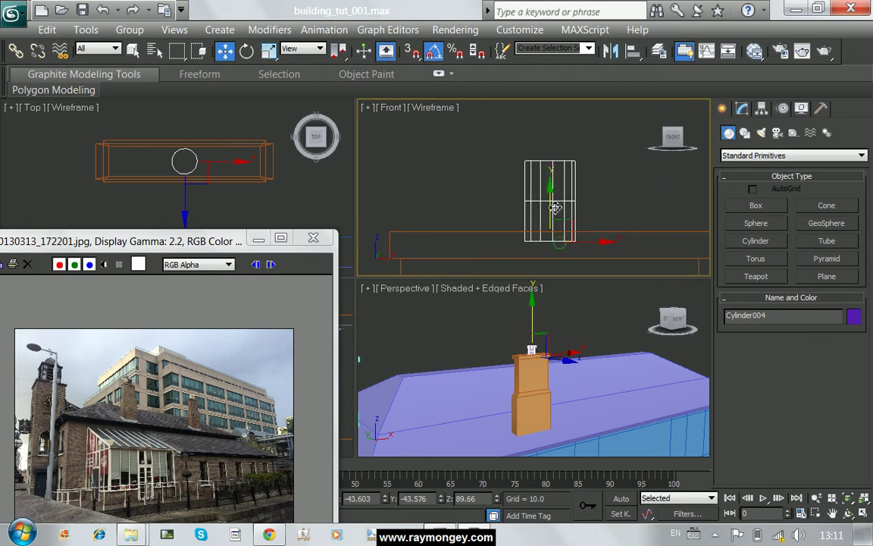
pyautogui.moveTo(555, 207); pyautogui.dragTo(545, 198)
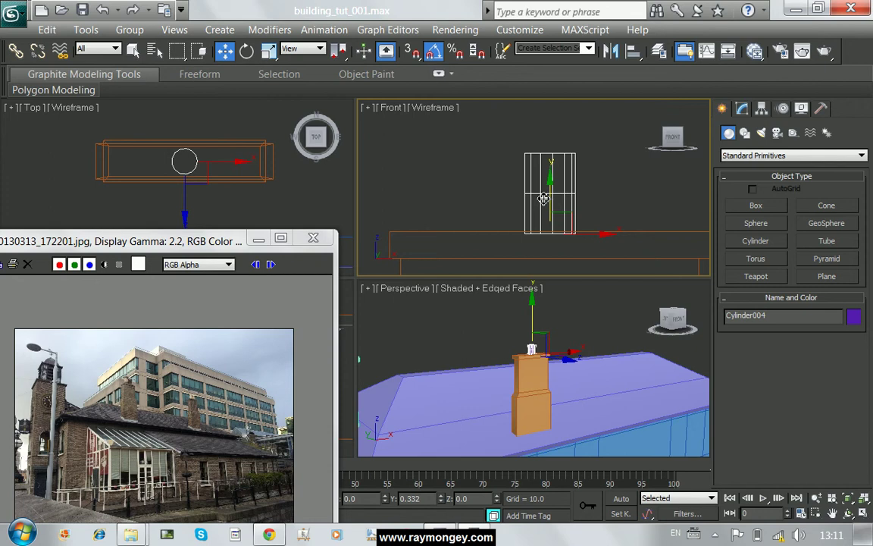
pyautogui.click(227, 164)
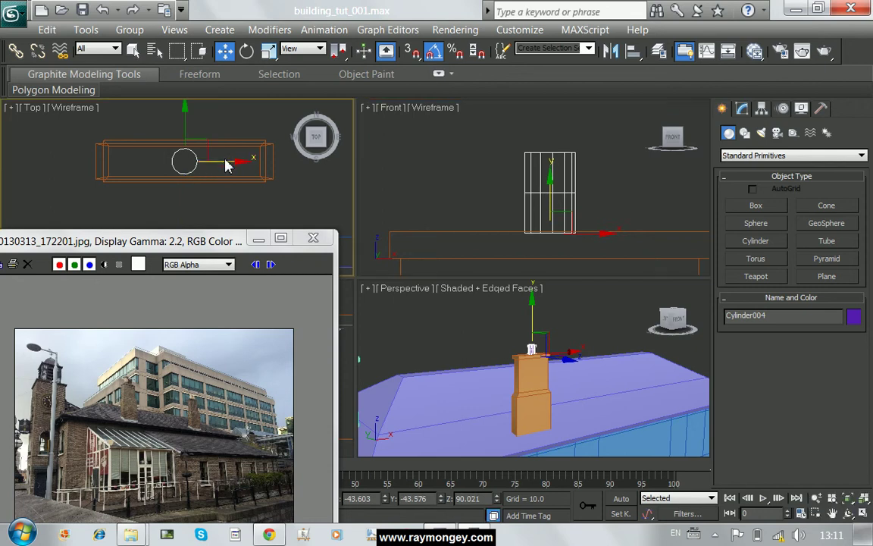
pyautogui.moveTo(227, 165); pyautogui.dragTo(193, 165)
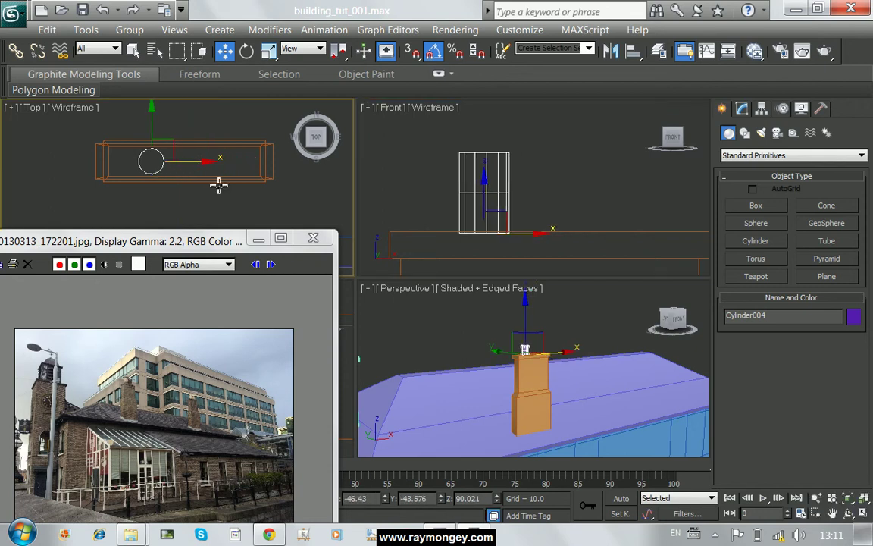
# Deepen the chimney box by moving its back-edge vertices outward, then reselect the cylinder.
pyautogui.click(222, 182)
pyautogui.click(742, 110)
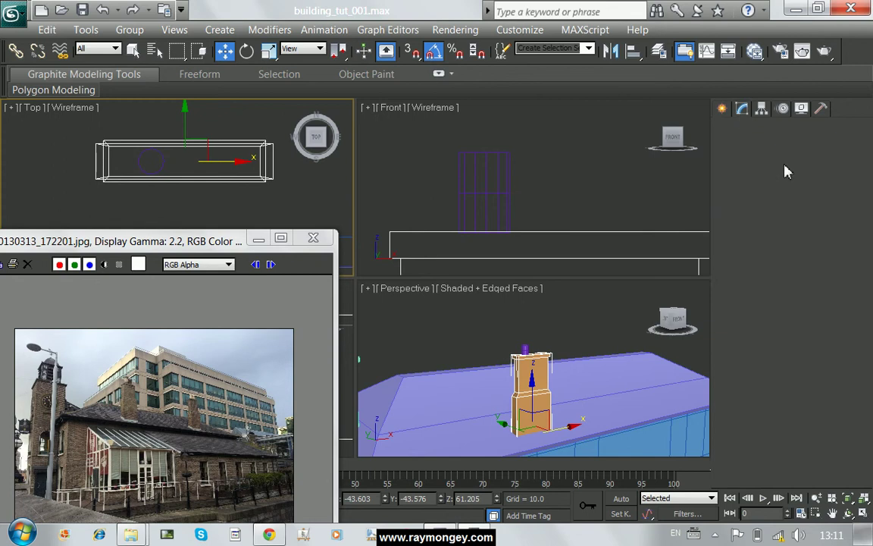
pyautogui.click(741, 297)
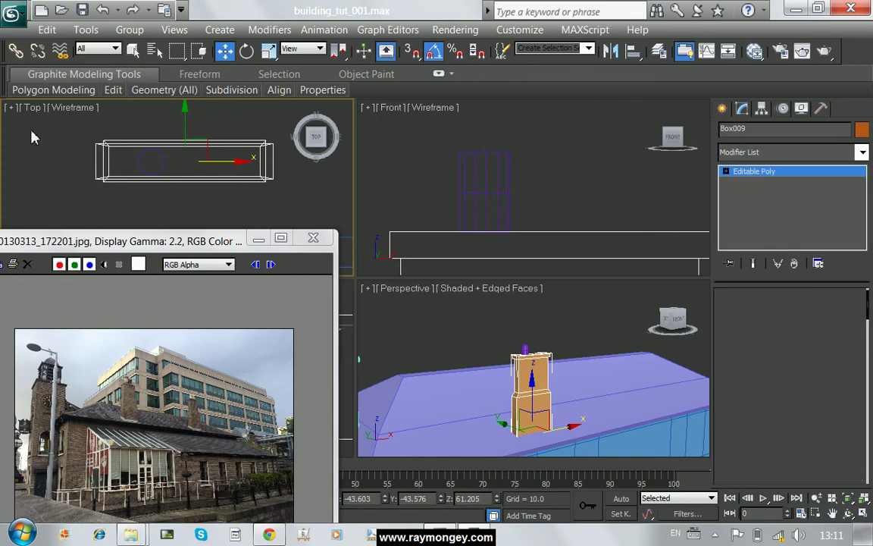
pyautogui.moveTo(80, 131); pyautogui.dragTo(271, 174)
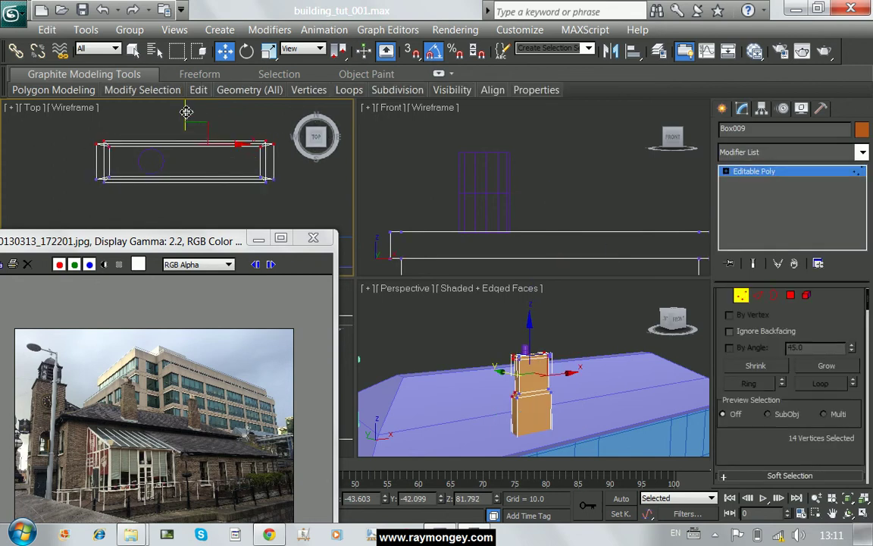
pyautogui.moveTo(188, 114); pyautogui.dragTo(185, 112)
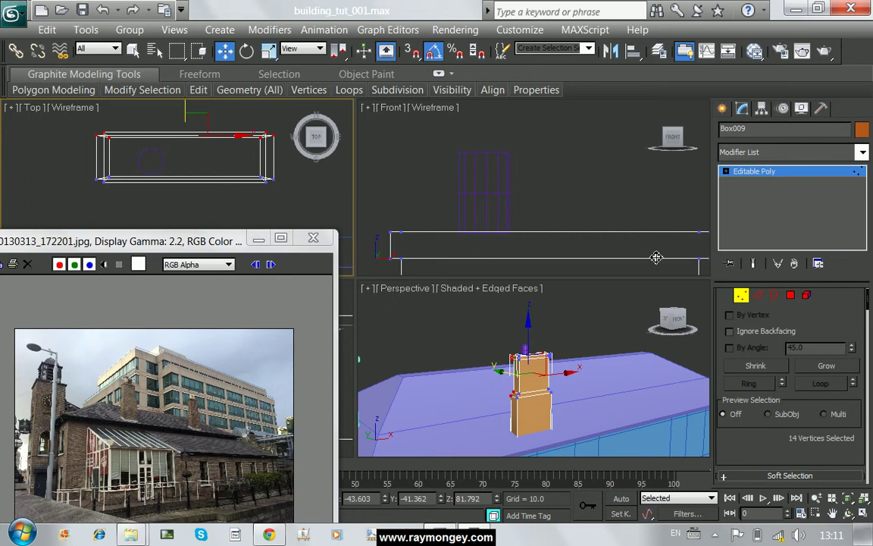
pyautogui.click(740, 297)
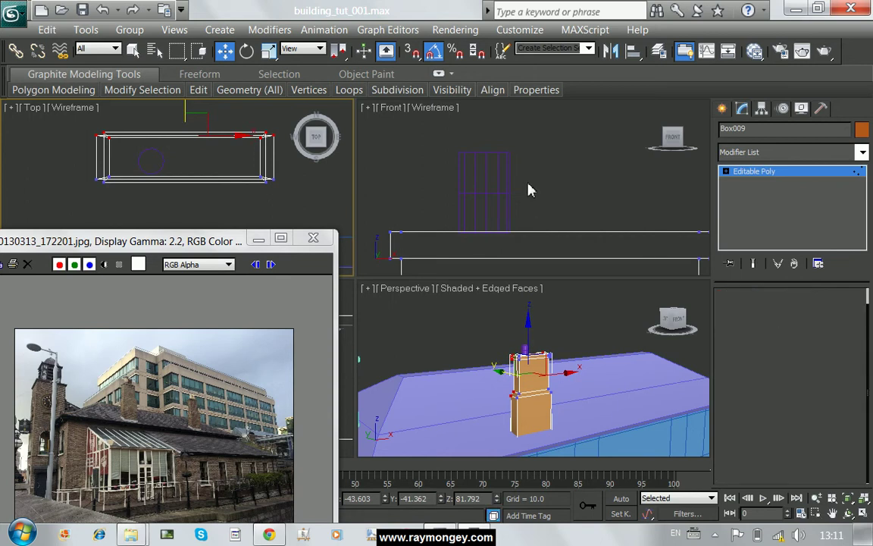
pyautogui.click(493, 199)
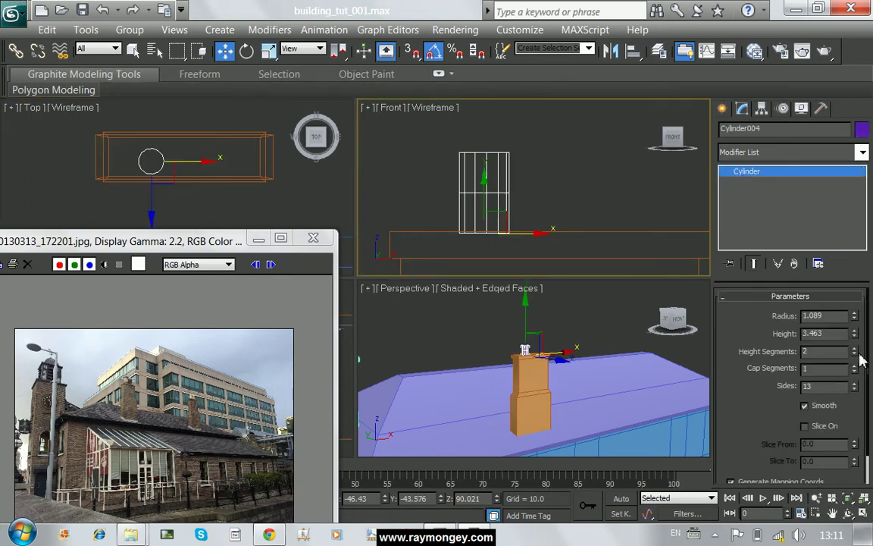
# Give the cylinder 1 height segment, 7 sides and radius 1.622, then Shift-drag a copy.
pyautogui.click(854, 390)
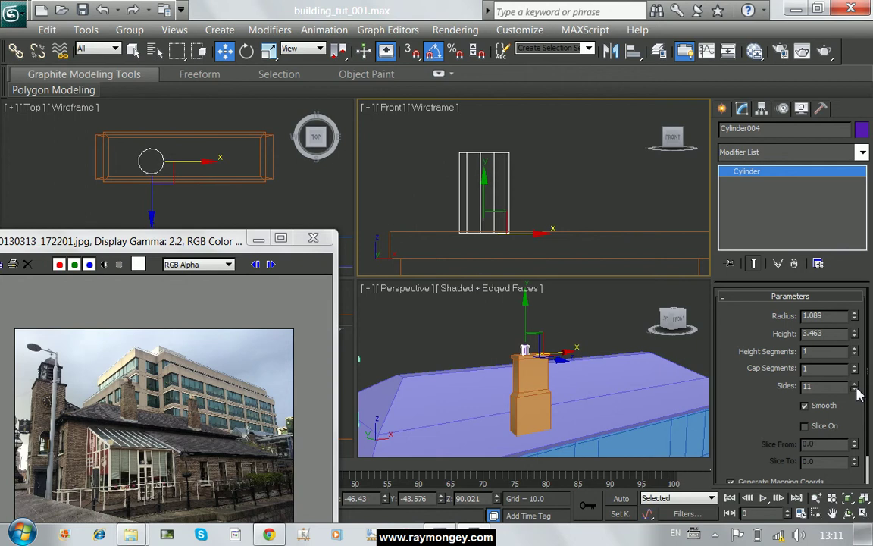
pyautogui.click(854, 389)
pyautogui.click(854, 389)
pyautogui.click(854, 390)
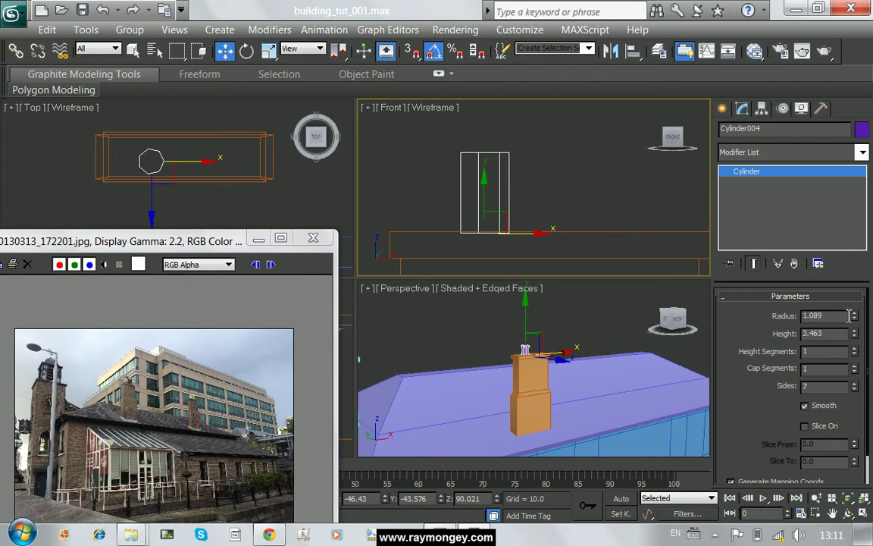
pyautogui.moveTo(854, 319)
pyautogui.mouseDown()
pyautogui.moveTo(858, 272)
pyautogui.moveTo(858, 282)
pyautogui.mouseUp()
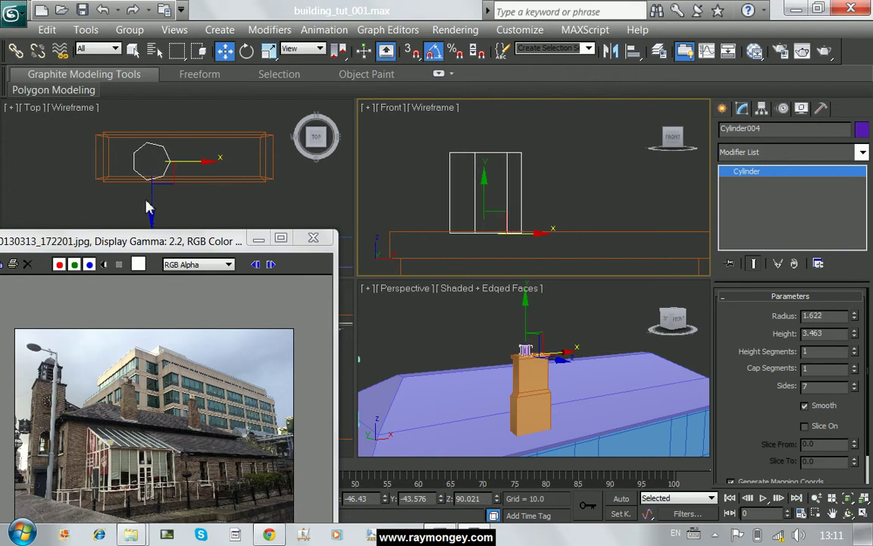
pyautogui.click(180, 152)
pyautogui.moveTo(174, 139)
pyautogui.mouseDown()
pyautogui.moveTo(197, 159)
pyautogui.moveTo(234, 159)
pyautogui.mouseUp()
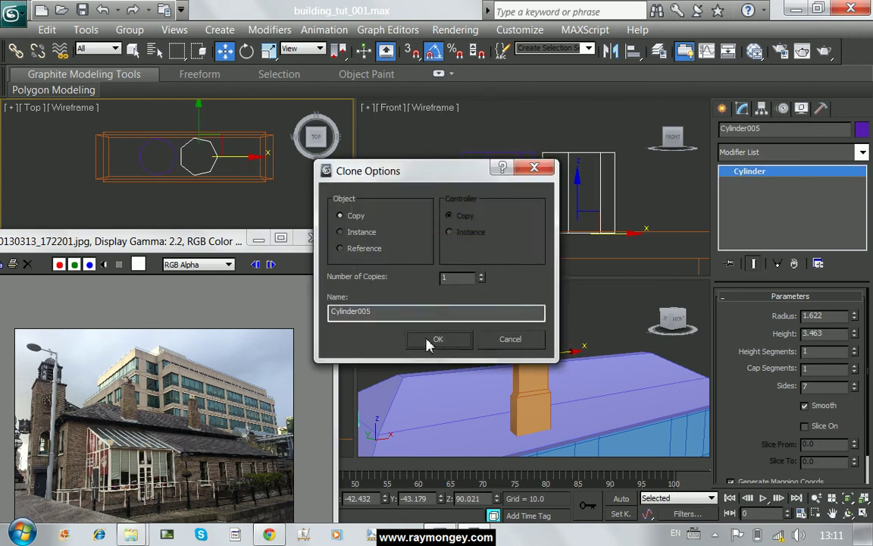
# Confirm the Cylinder005 copy, raise its height to 4.121 and shift it right along X.
pyautogui.click(438, 335)
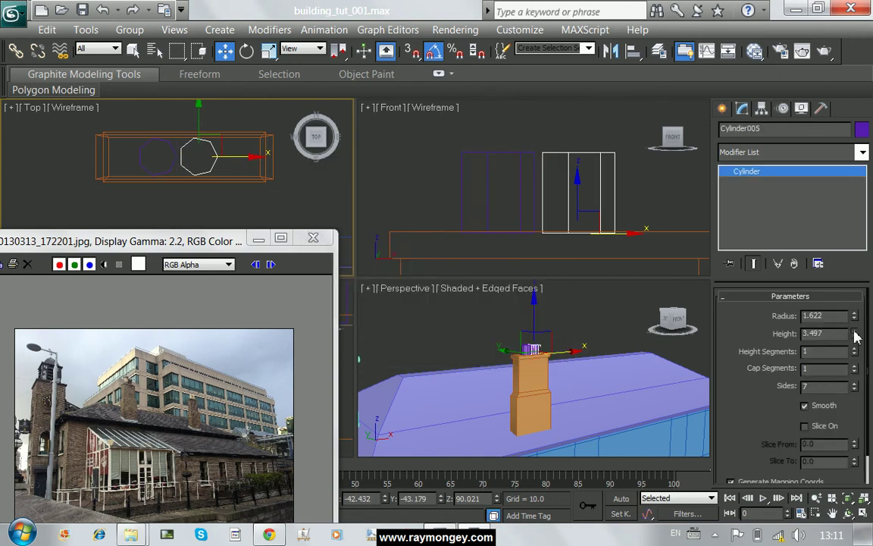
pyautogui.moveTo(856, 337); pyautogui.dragTo(855, 319)
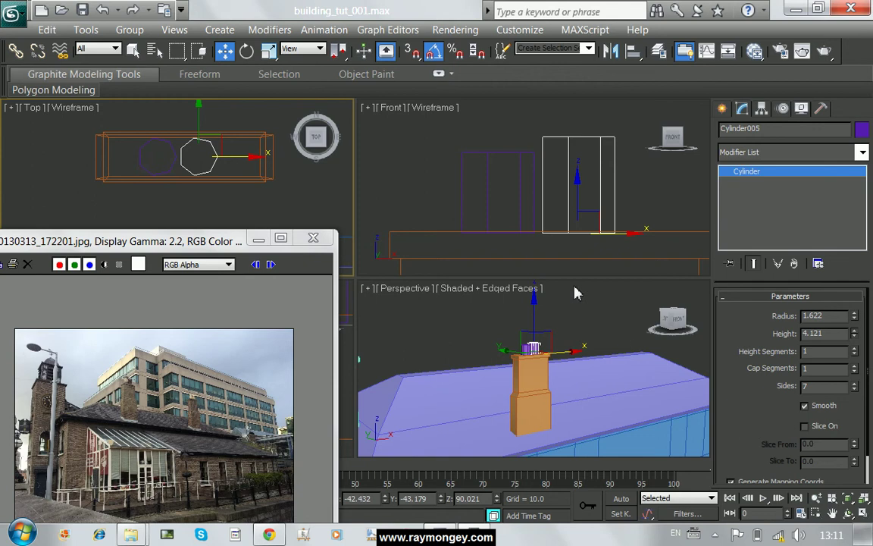
pyautogui.click(626, 234)
pyautogui.moveTo(635, 236); pyautogui.dragTo(647, 235)
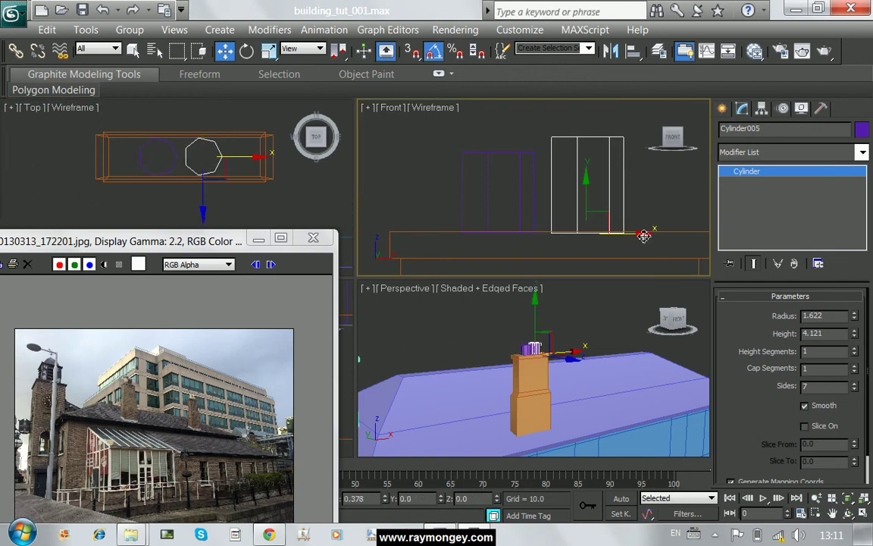
# Convert Cylinder004 to Editable Poly and inspect its top polygon in a maximized wireframe view.
pyautogui.rightClick(587, 201)
pyautogui.moveTo(617, 359)
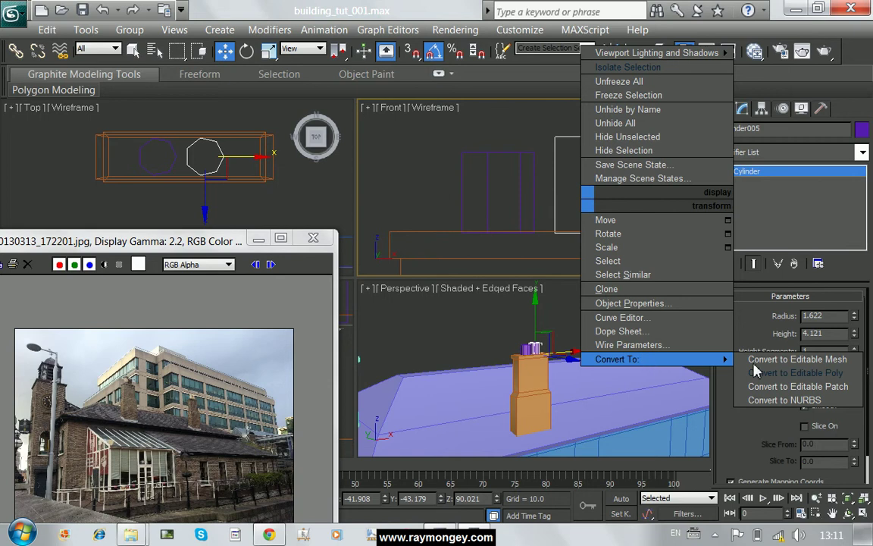
pyautogui.click(758, 372)
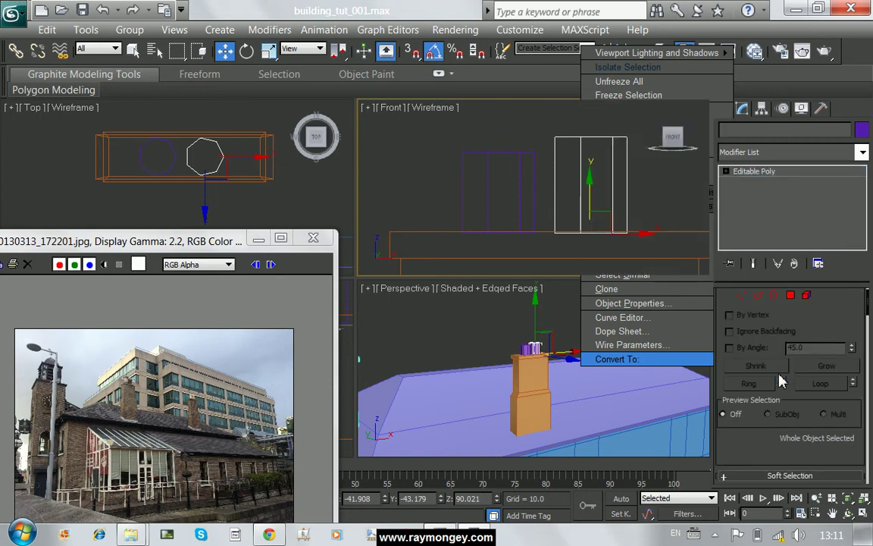
pyautogui.click(794, 297)
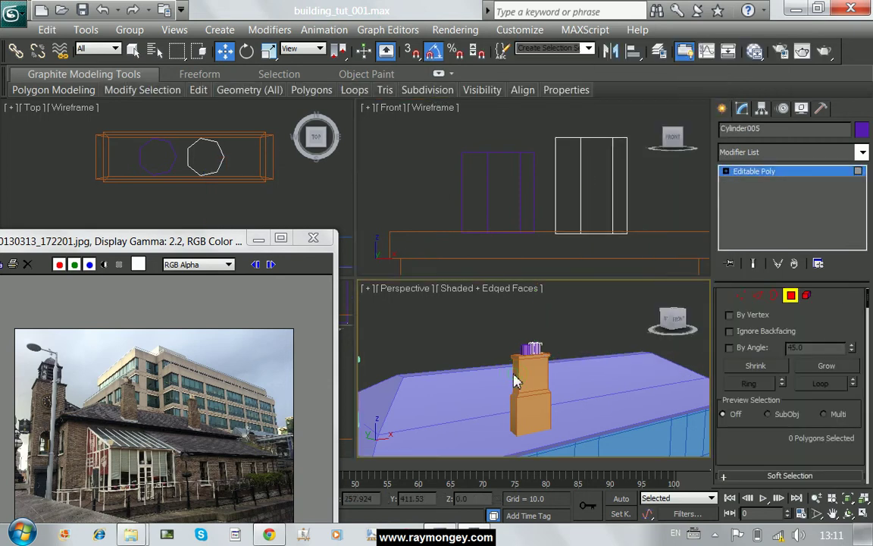
pyautogui.hotkey('alt', 'w')
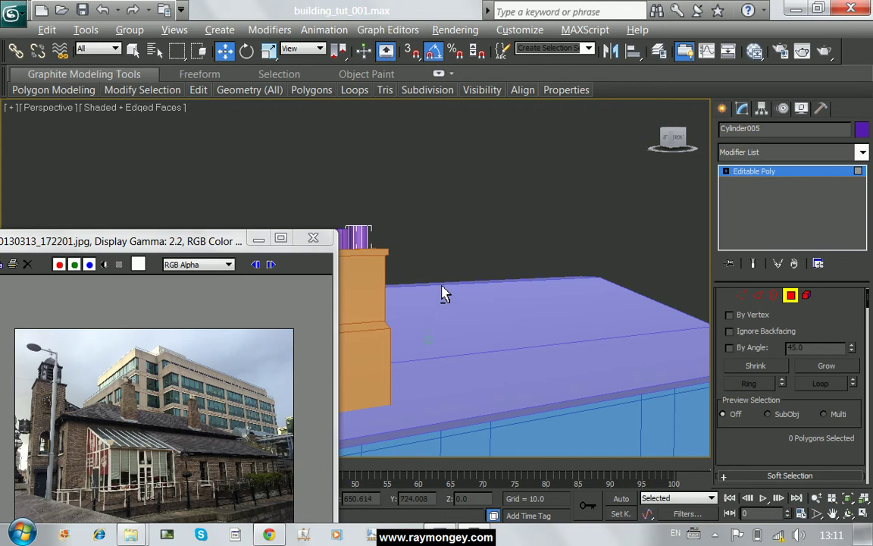
pyautogui.press('F3')
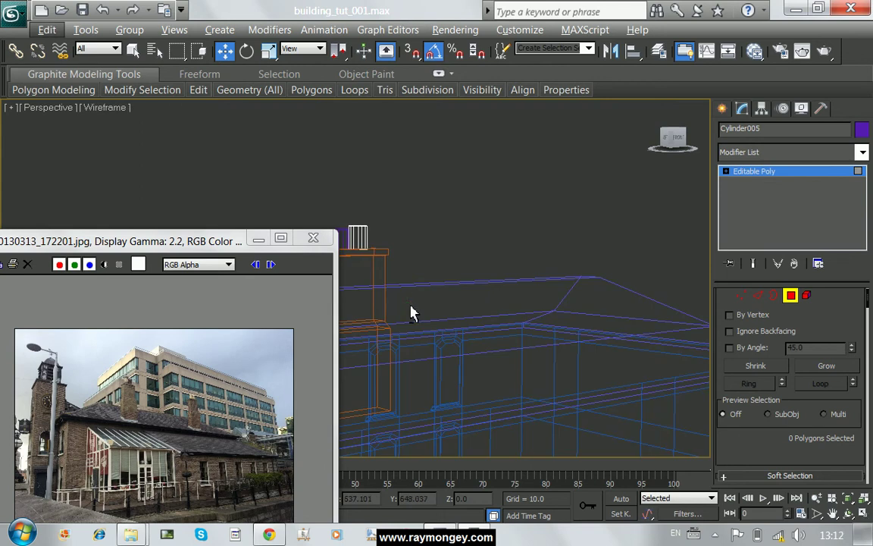
pyautogui.click(444, 379)
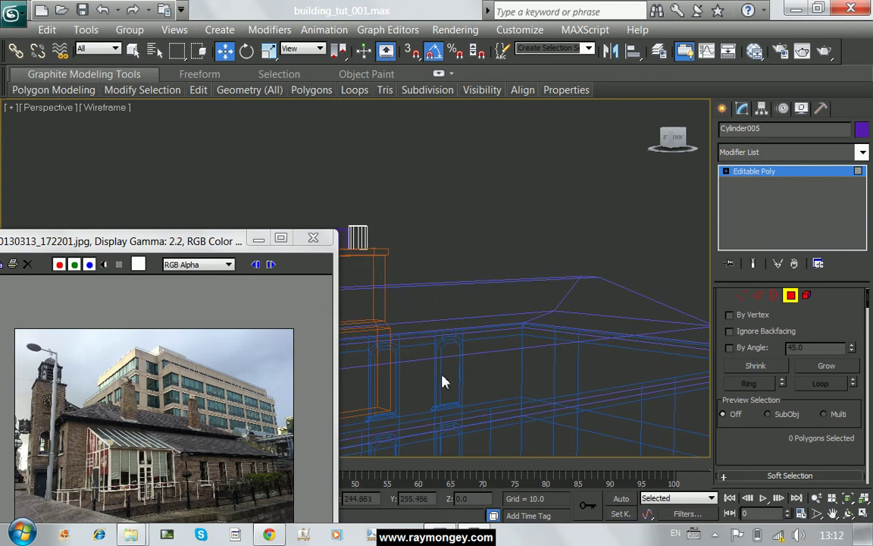
pyautogui.moveTo(444, 382)
pyautogui.keyDown('alt'); pyautogui.mouseDown(button='middle')
pyautogui.moveTo(468, 368)
pyautogui.moveTo(534, 376)
pyautogui.moveTo(491, 374)
pyautogui.moveTo(493, 350)
pyautogui.moveTo(497, 366)
pyautogui.moveTo(520, 335)
pyautogui.mouseUp(button='middle'); pyautogui.keyUp('alt')
pyautogui.press('alt')
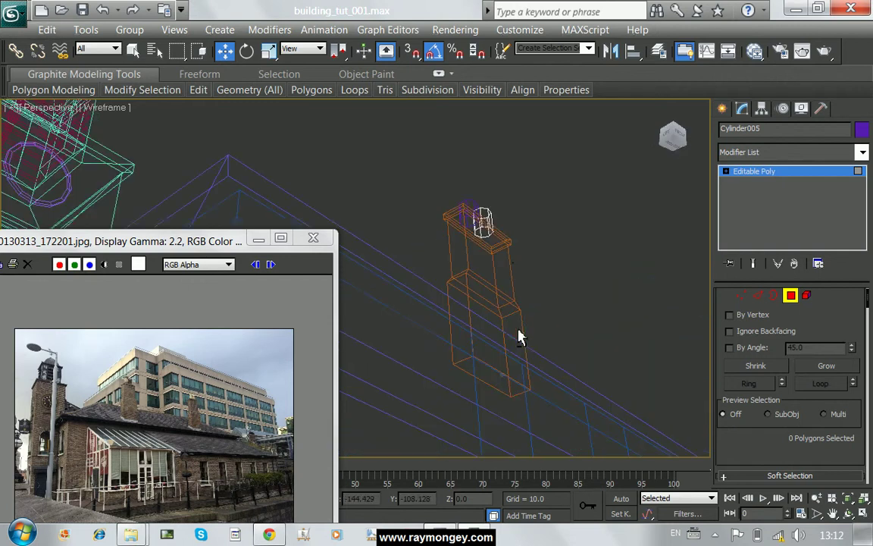
pyautogui.click(485, 231)
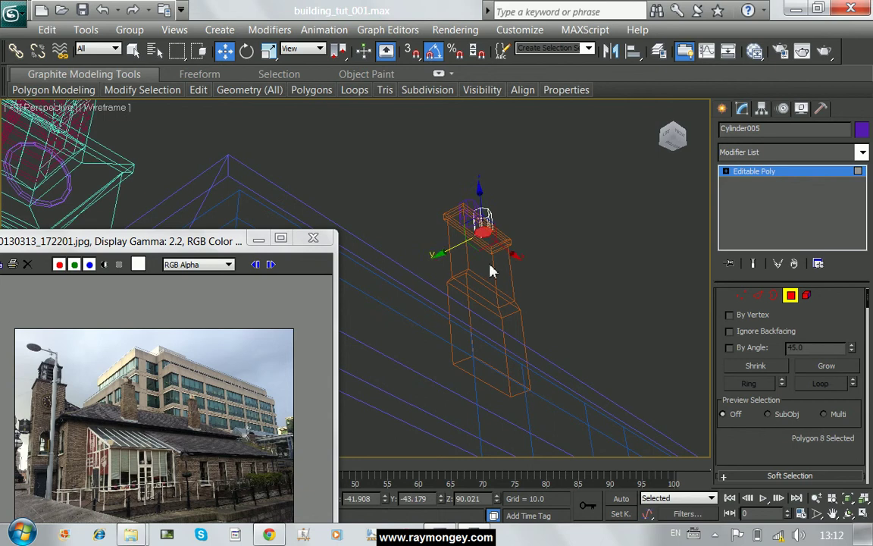
pyautogui.click(493, 280)
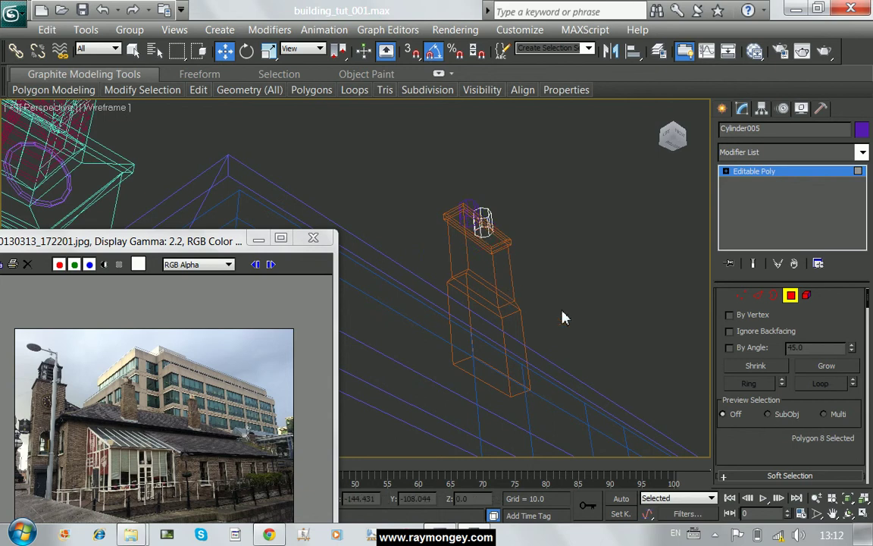
pyautogui.click(796, 299)
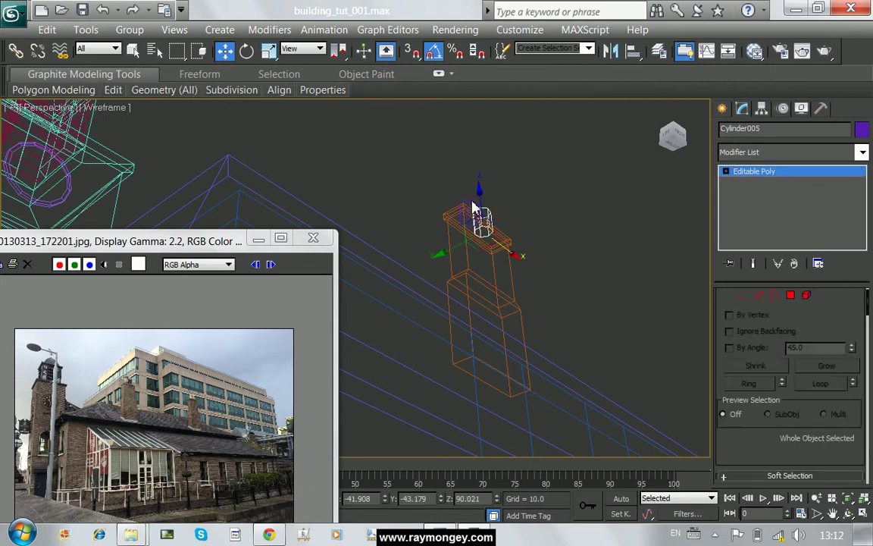
# Convert the second chimney-pot cylinder to Editable Poly and check its top polygon.
pyautogui.click(472, 203)
pyautogui.click(472, 203)
pyautogui.rightClick(472, 204)
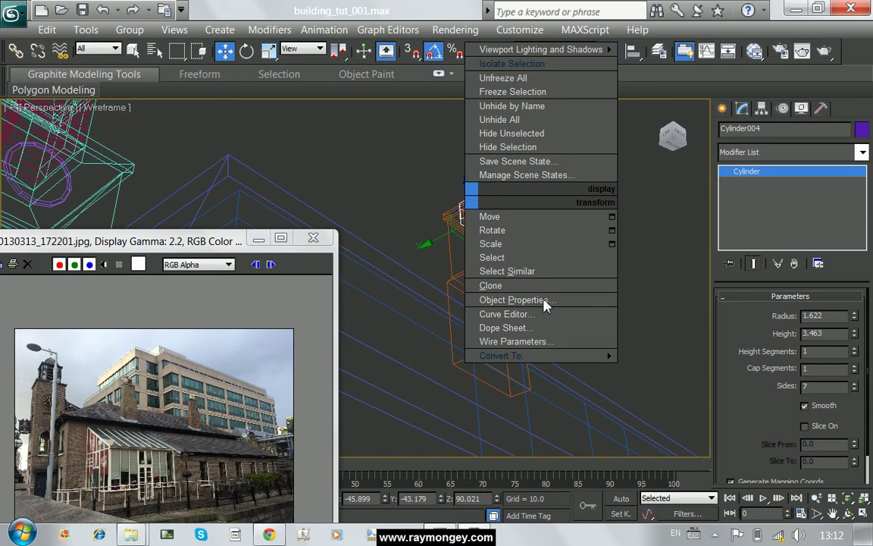
pyautogui.moveTo(501, 355)
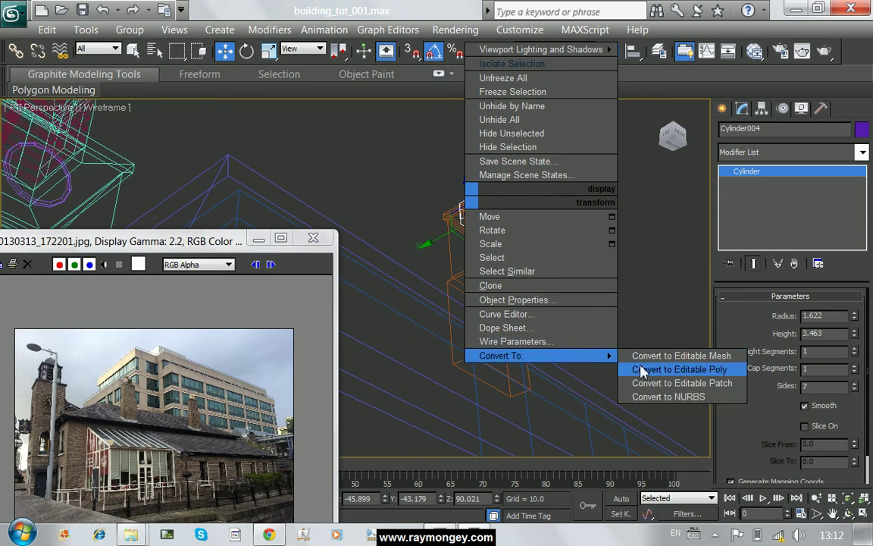
pyautogui.click(643, 370)
pyautogui.click(790, 297)
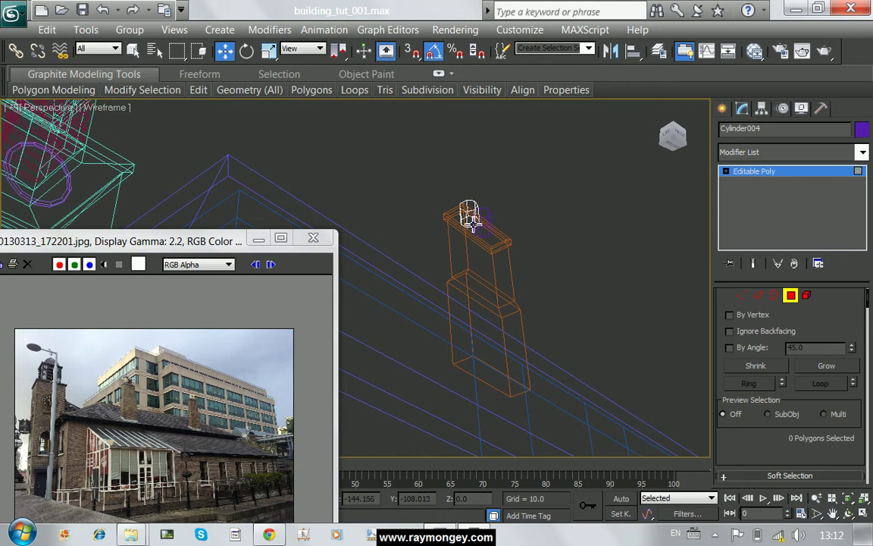
pyautogui.click(471, 224)
pyautogui.click(485, 260)
pyautogui.click(790, 295)
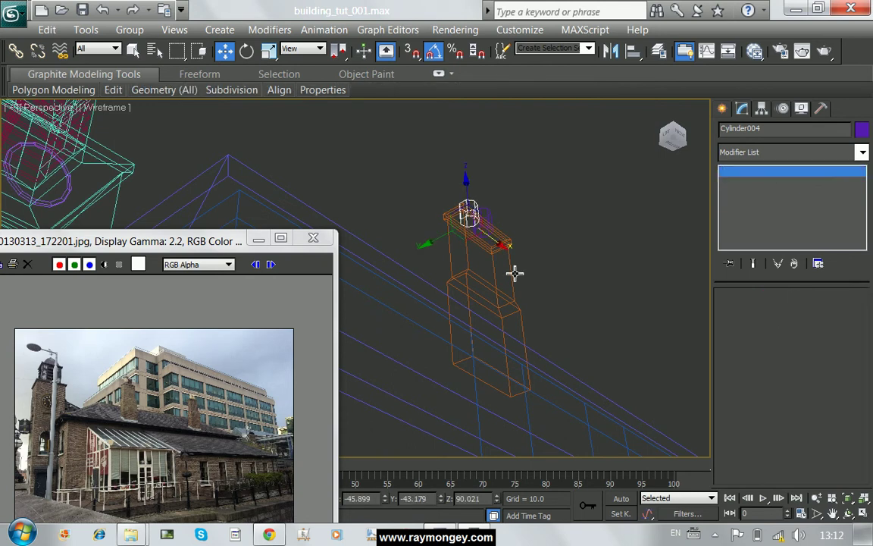
# Check the chimney box's bottom polygon and restore the four-viewport layout.
pyautogui.click(513, 307)
pyautogui.click(790, 295)
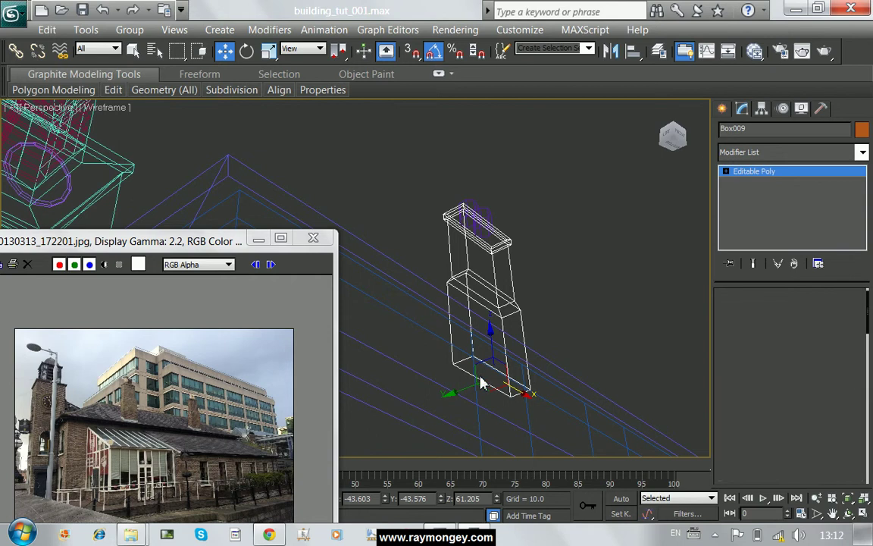
pyautogui.press('4')
pyautogui.click(481, 383)
pyautogui.click(629, 391)
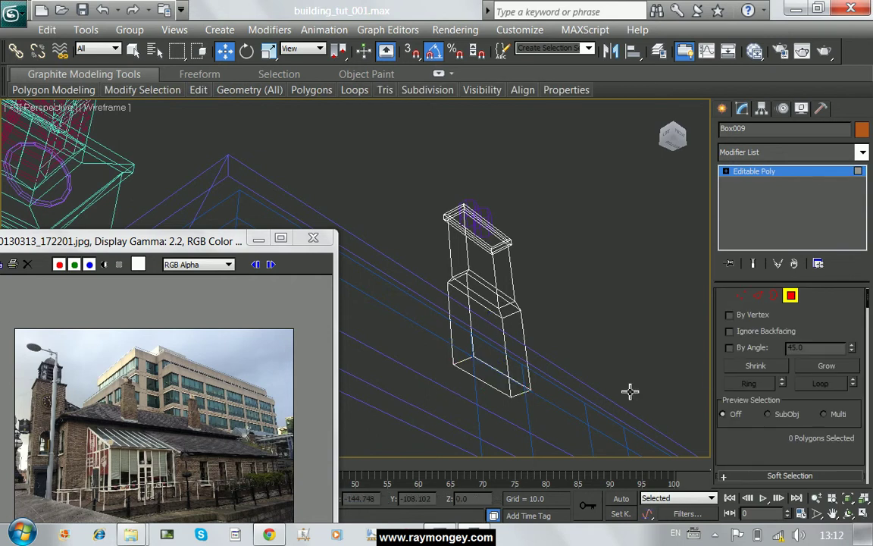
pyautogui.click(791, 295)
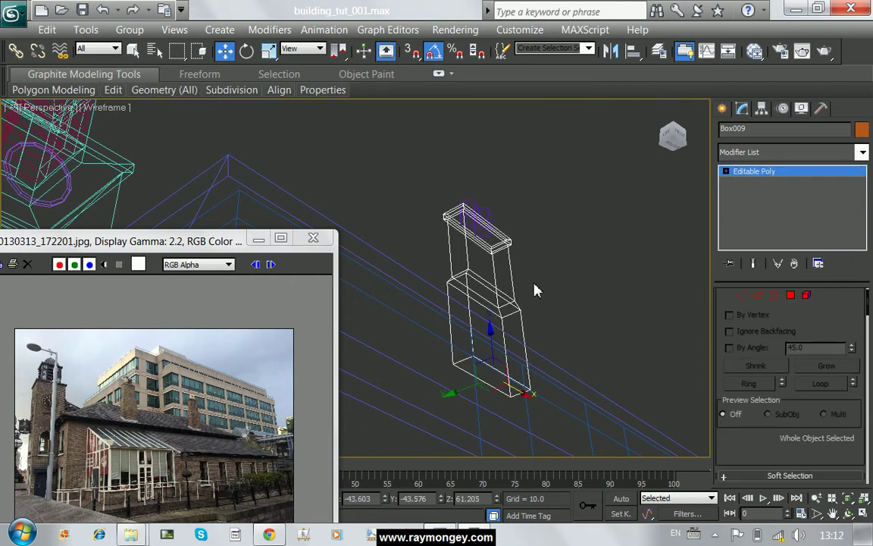
pyautogui.hotkey('alt', 'w')
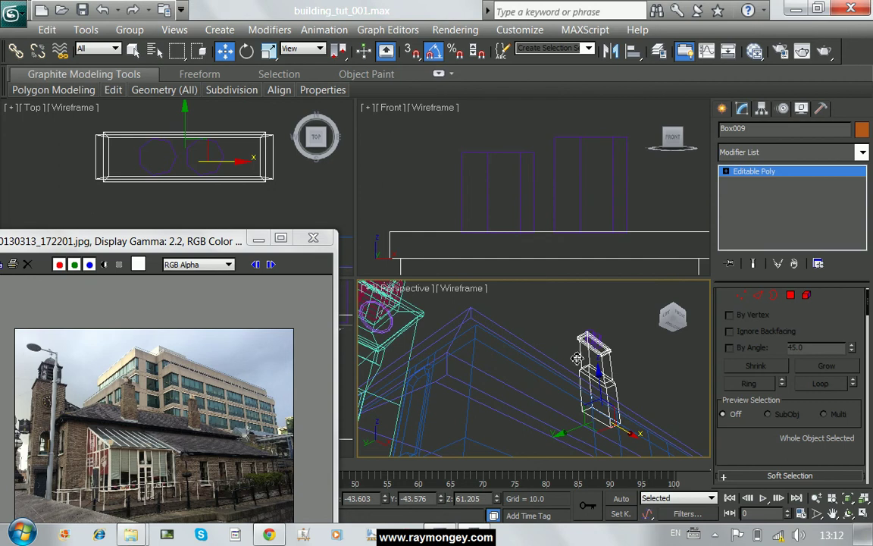
# Return the perspective view to shaded and select the chimney with both pots in the Front view.
pyautogui.press('F3')
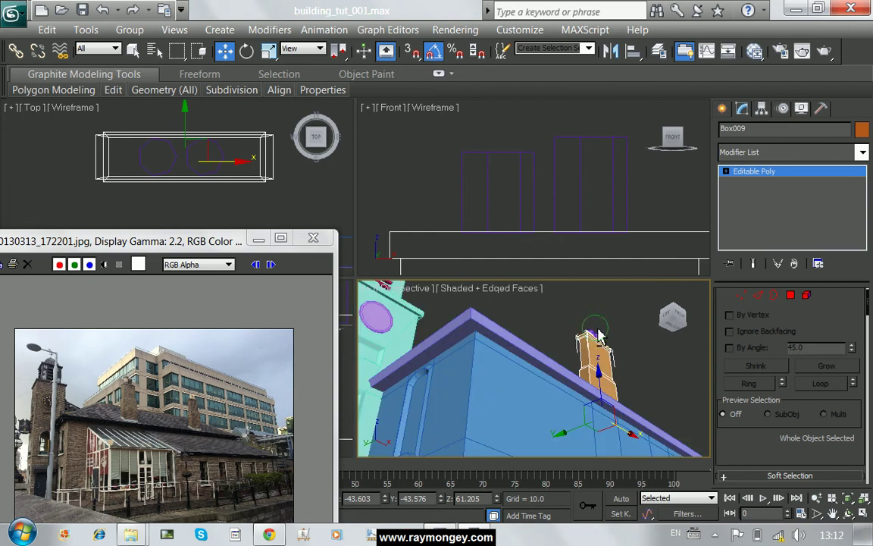
pyautogui.moveTo(588, 326)
pyautogui.keyDown('alt'); pyautogui.mouseDown(button='middle')
pyautogui.moveTo(526, 426)
pyautogui.moveTo(532, 413)
pyautogui.mouseUp(button='middle'); pyautogui.keyUp('alt')
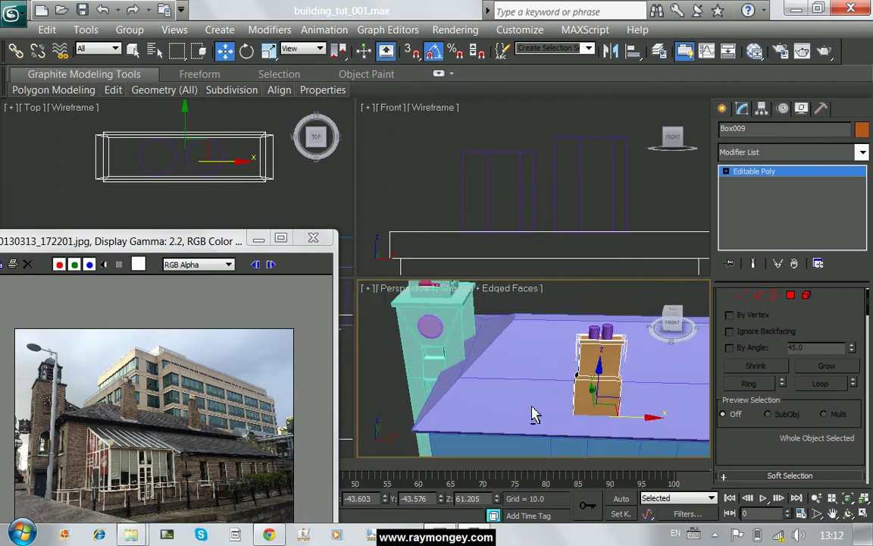
pyautogui.middleClick(504, 231)
pyautogui.doubleClick(504, 232)
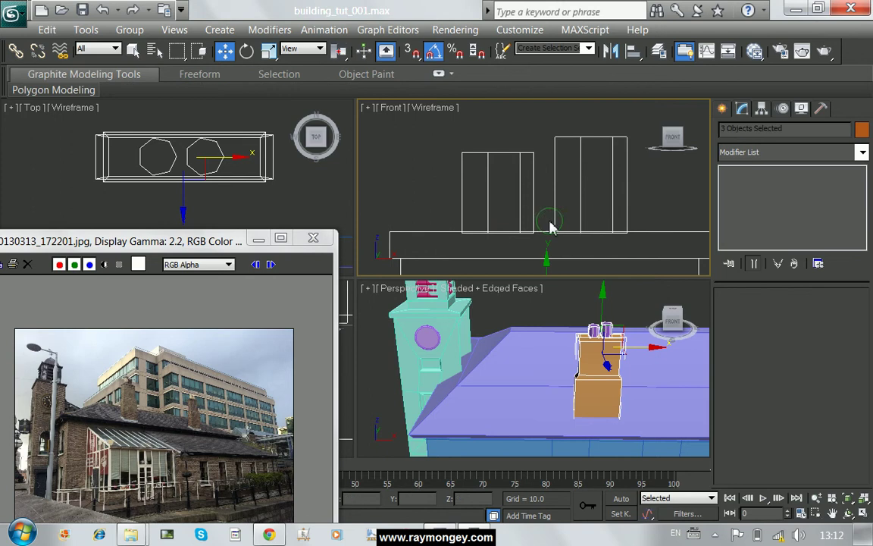
pyautogui.press('z')
# Shift-drag a copy of the chimney and its pots right along X toward the roof's end.
pyautogui.scroll(-3, 506, 210)
pyautogui.scroll(-2, 503, 208)
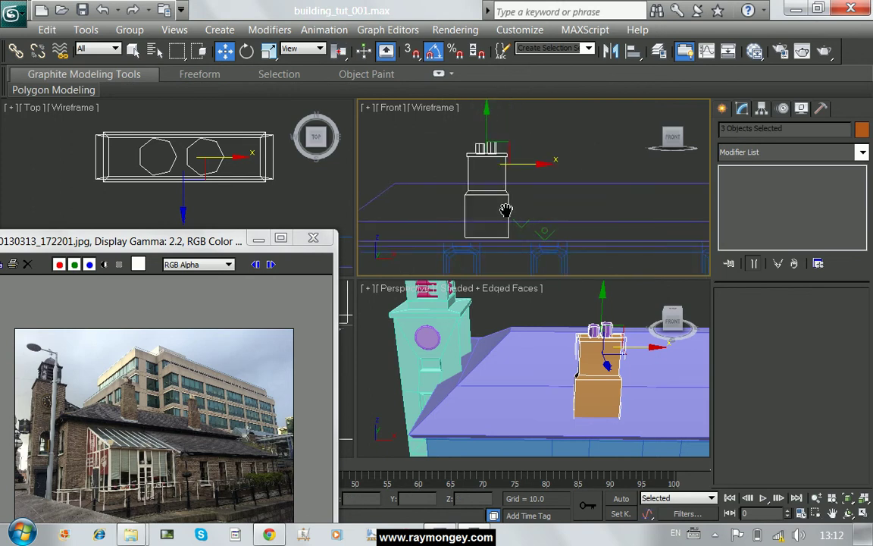
pyautogui.moveTo(502, 210); pyautogui.dragTo(464, 206, button='middle')
pyautogui.scroll(-1, 463, 206)
pyautogui.scroll(-1, 471, 214)
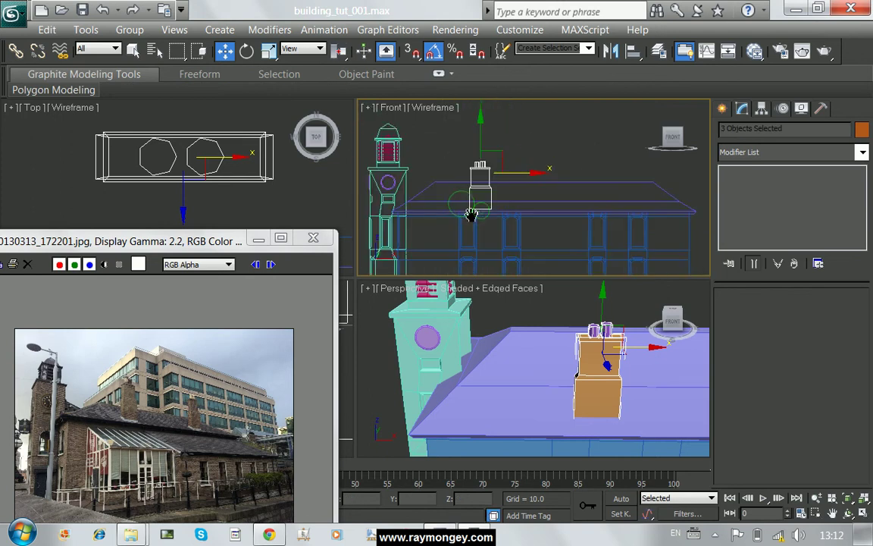
pyautogui.scroll(-1, 472, 215)
pyautogui.moveTo(517, 173)
pyautogui.keyDown('shift'); pyautogui.mouseDown()
pyautogui.moveTo(696, 167)
pyautogui.moveTo(630, 165)
pyautogui.mouseUp(); pyautogui.keyUp('shift')
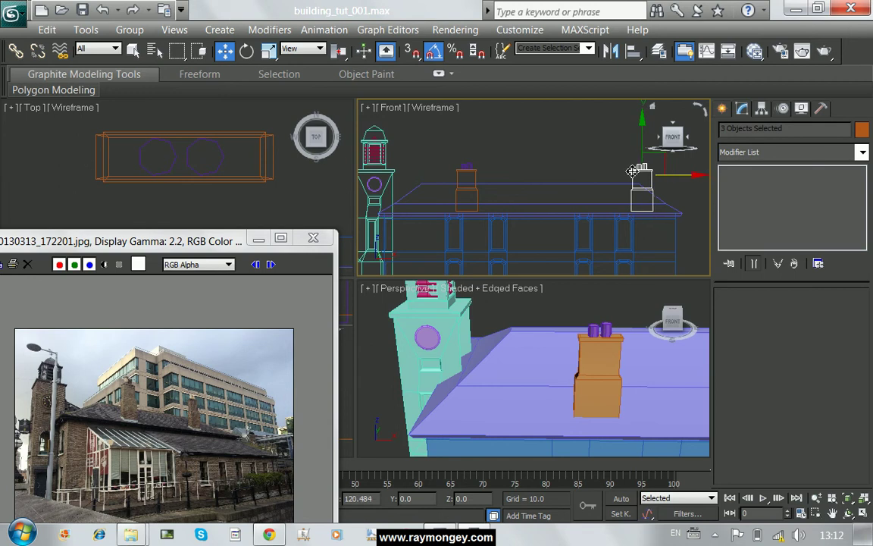
# Slide the chimney clone along the roof and confirm it as an independent Copy, Box010.
pyautogui.keyDown('shift'); pyautogui.moveTo(630, 165); pyautogui.dragTo(583, 167); pyautogui.keyUp('shift')
pyautogui.keyDown('shift'); pyautogui.moveTo(658, 238); pyautogui.dragTo(614, 255); pyautogui.keyUp('shift')
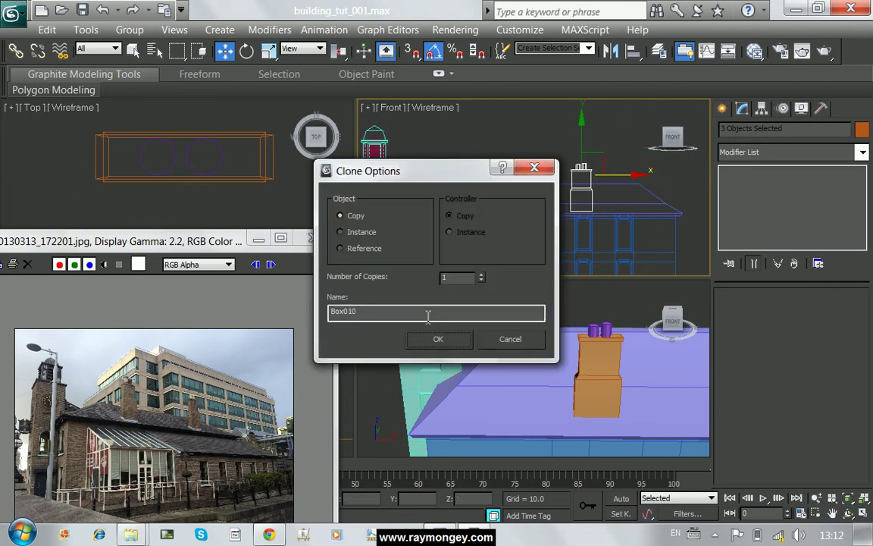
pyautogui.click(440, 340)
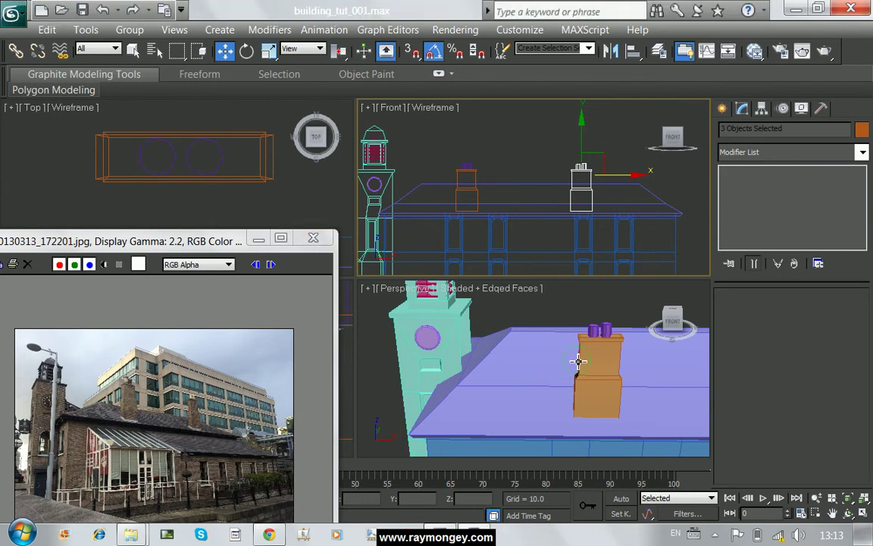
pyautogui.moveTo(578, 361); pyautogui.dragTo(500, 365, button='middle')
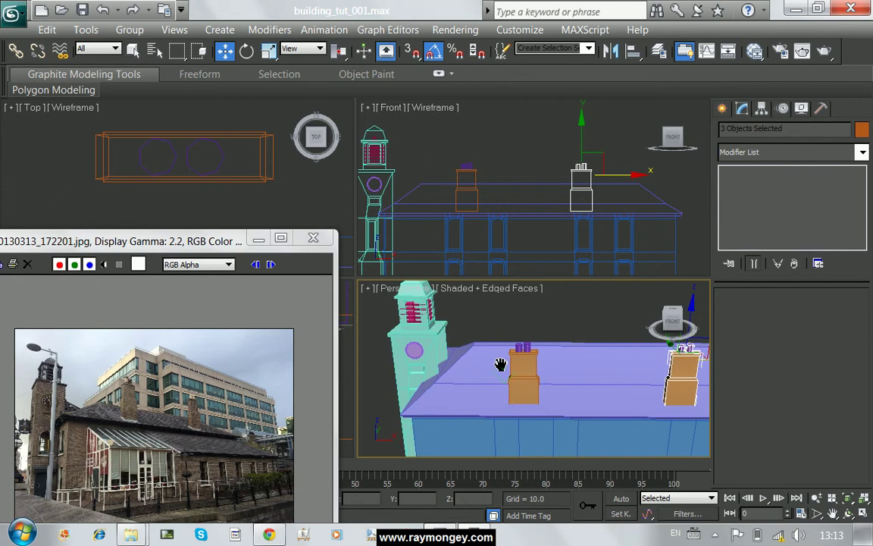
pyautogui.scroll(-2, 500, 364)
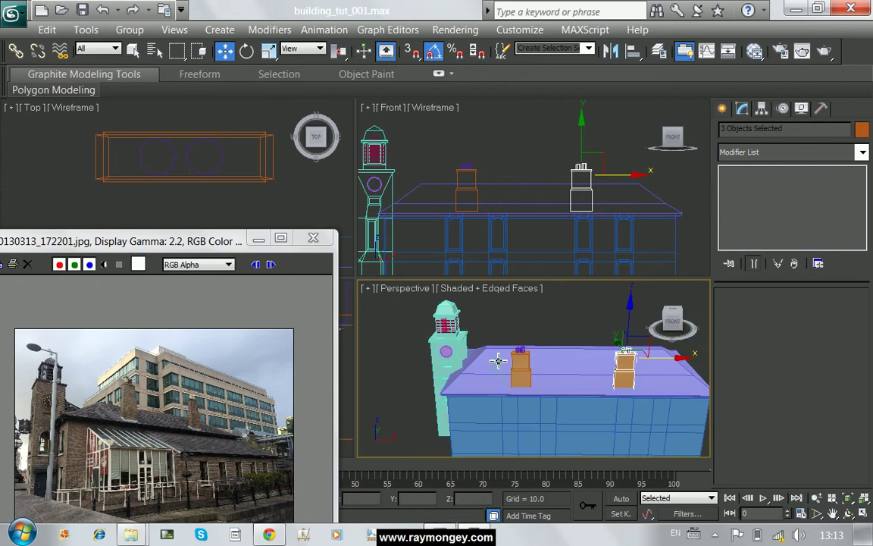
# Save the scene under the incremented name building_tut_002.max with Save As.
pyautogui.click(12, 13)
pyautogui.click(70, 200)
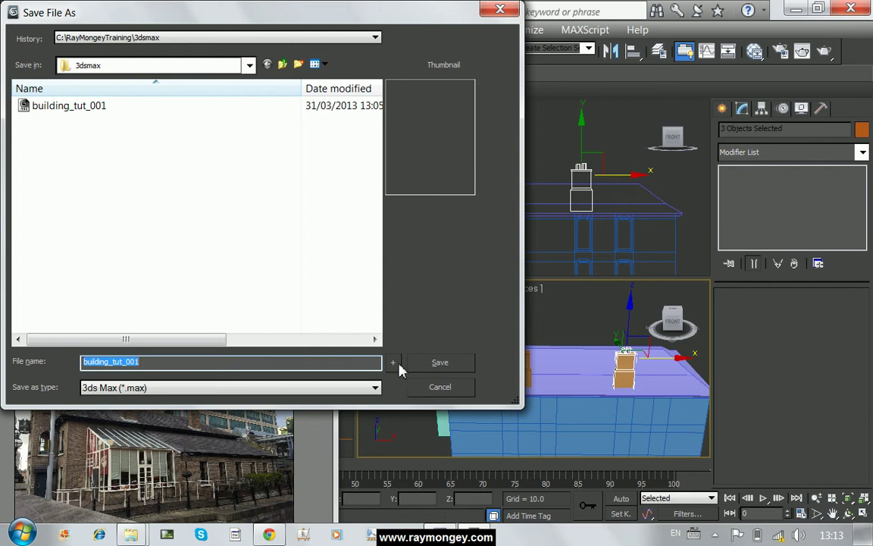
pyautogui.click(393, 363)
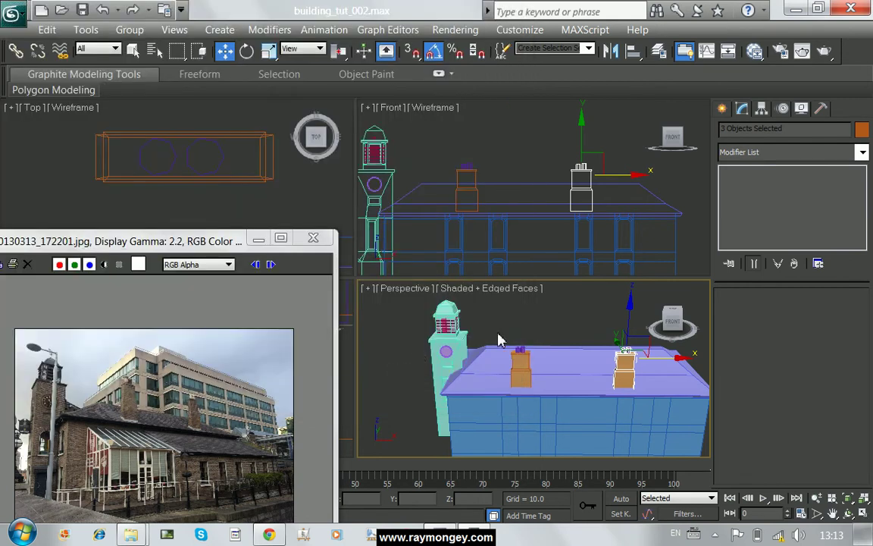
# Maximize the Perspective view with Alt+W, minimize the reference photo, and frame the tower and chimney.
pyautogui.click(447, 341)
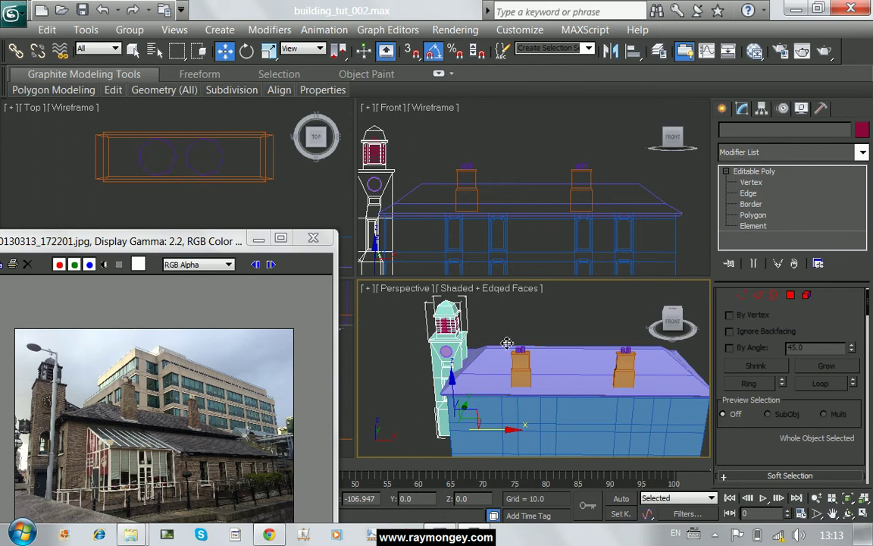
pyautogui.keyDown('alt'); pyautogui.moveTo(576, 351); pyautogui.dragTo(487, 358, button='middle'); pyautogui.keyUp('alt')
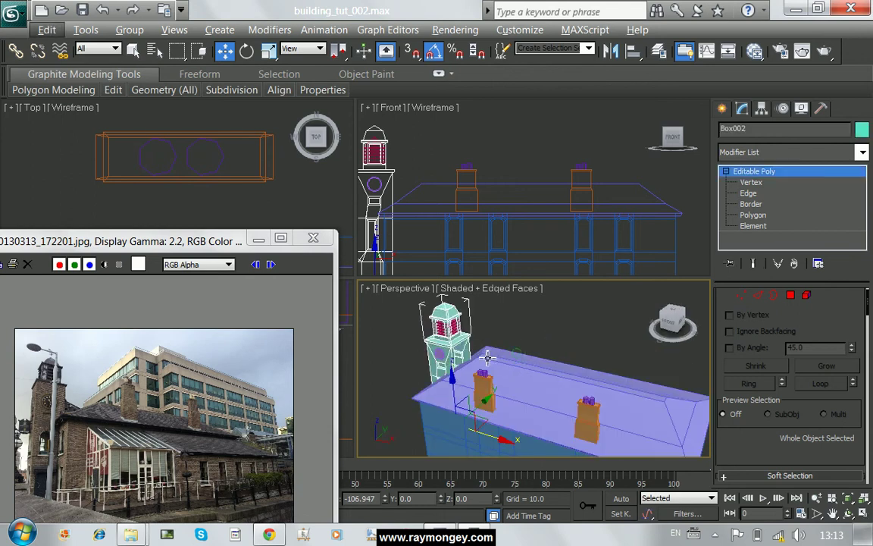
pyautogui.hotkey('alt', 'w')
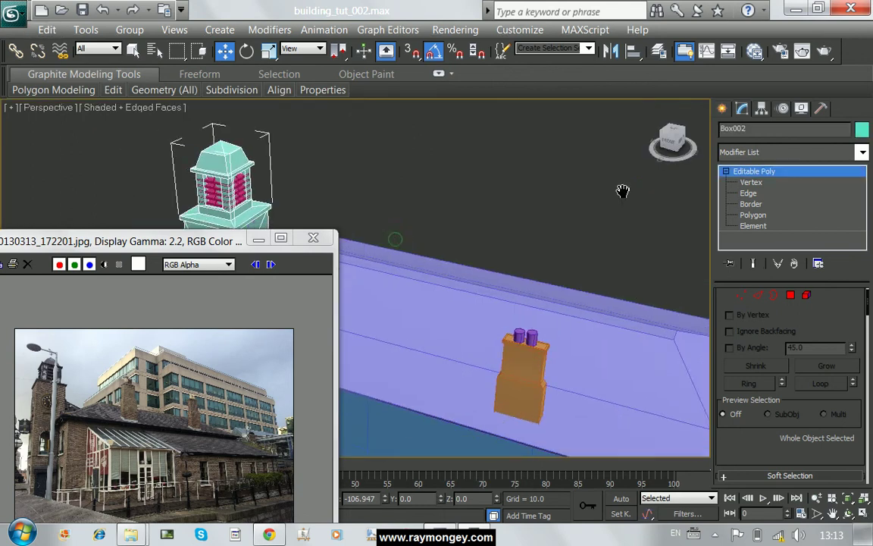
pyautogui.moveTo(623, 189); pyautogui.dragTo(657, 192, button='middle')
pyautogui.click(259, 238)
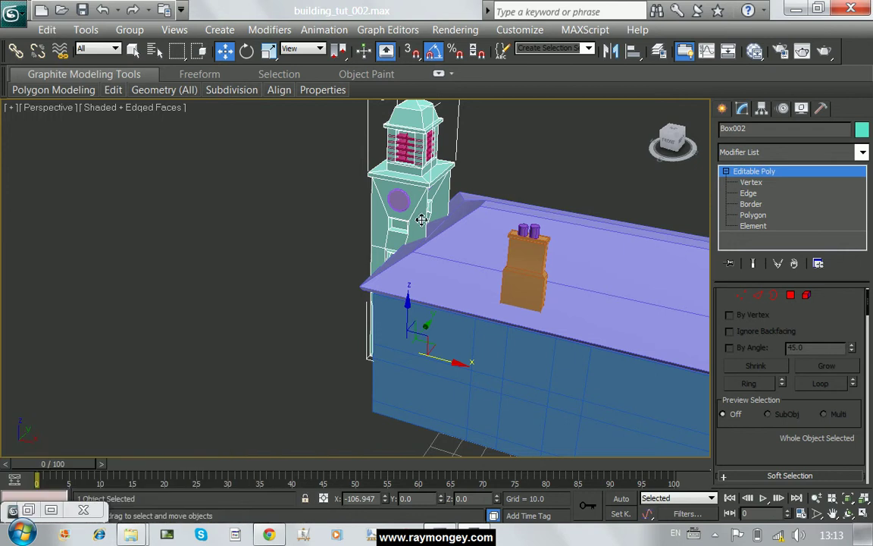
pyautogui.scroll(1, 418, 248)
pyautogui.scroll(1, 419, 248)
pyautogui.scroll(1, 409, 258)
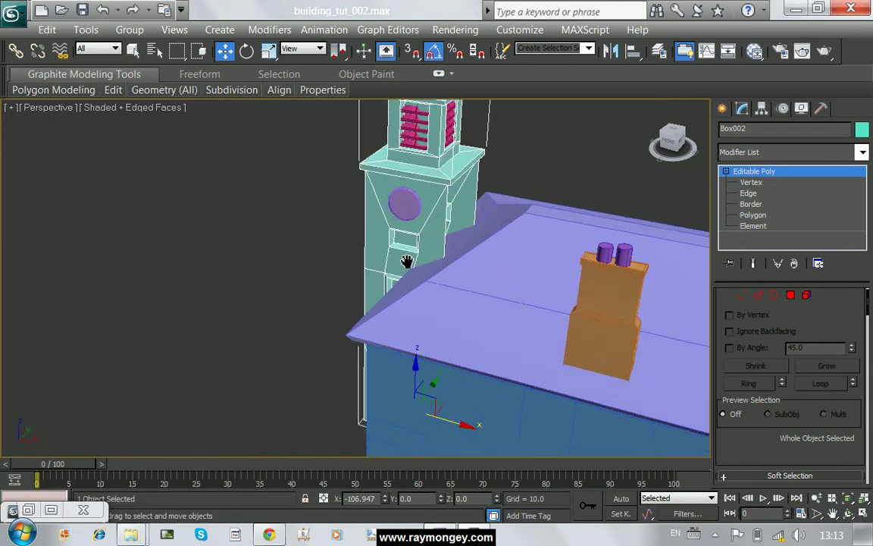
pyautogui.moveTo(406, 262); pyautogui.dragTo(360, 281, button='middle')
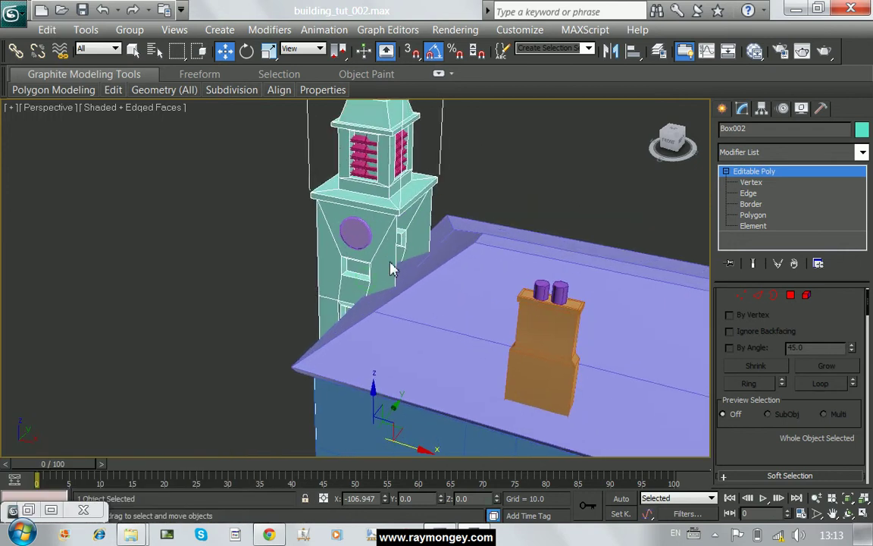
# Isolate the clock tower Box002 and enter its Polygon sub-object level.
pyautogui.rightClick(381, 258)
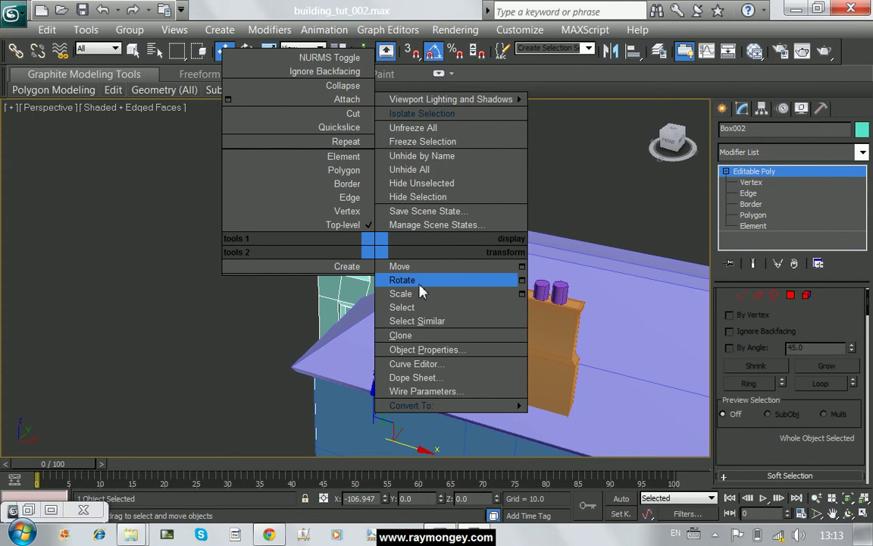
pyautogui.click(422, 113)
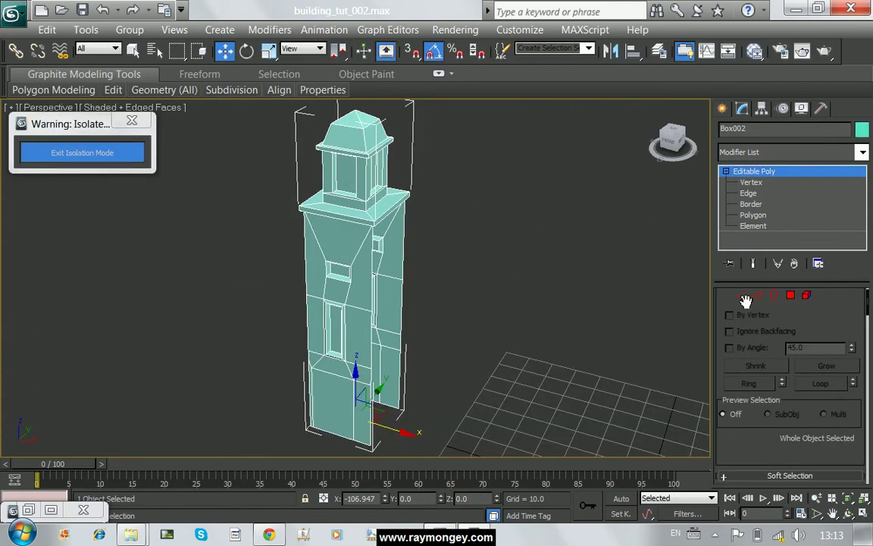
pyautogui.click(790, 295)
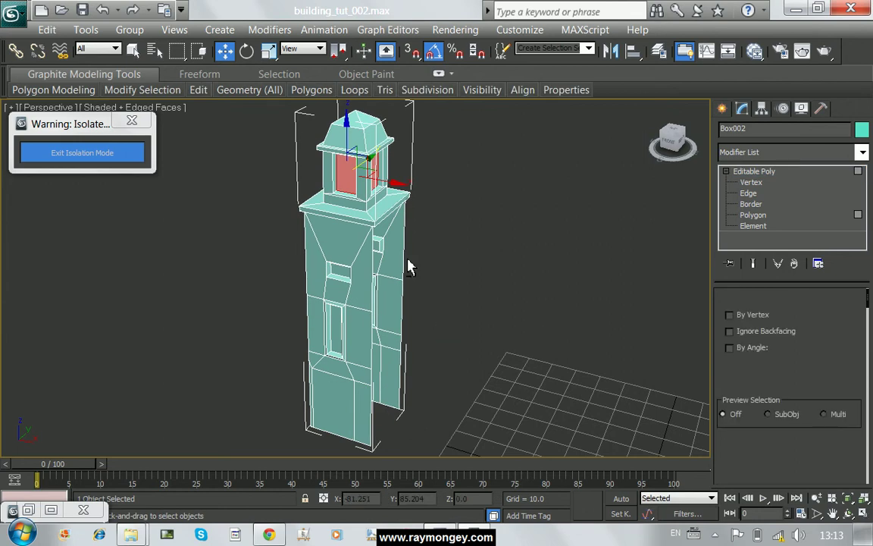
pyautogui.keyDown('alt'); pyautogui.moveTo(407, 265); pyautogui.dragTo(418, 261, button='middle'); pyautogui.keyUp('alt')
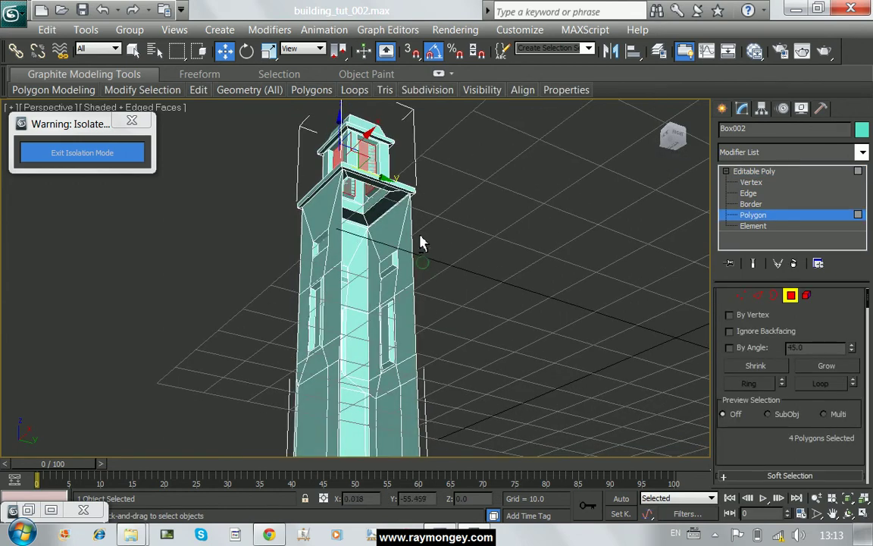
pyautogui.press('alt')
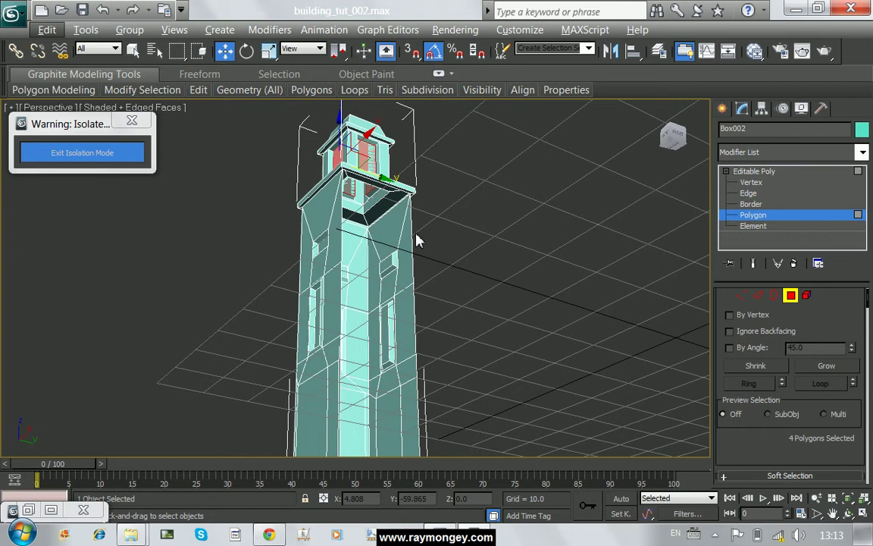
# Clear the polygon selection and turn on Create in the Edit Geometry rollout.
pyautogui.click(485, 269)
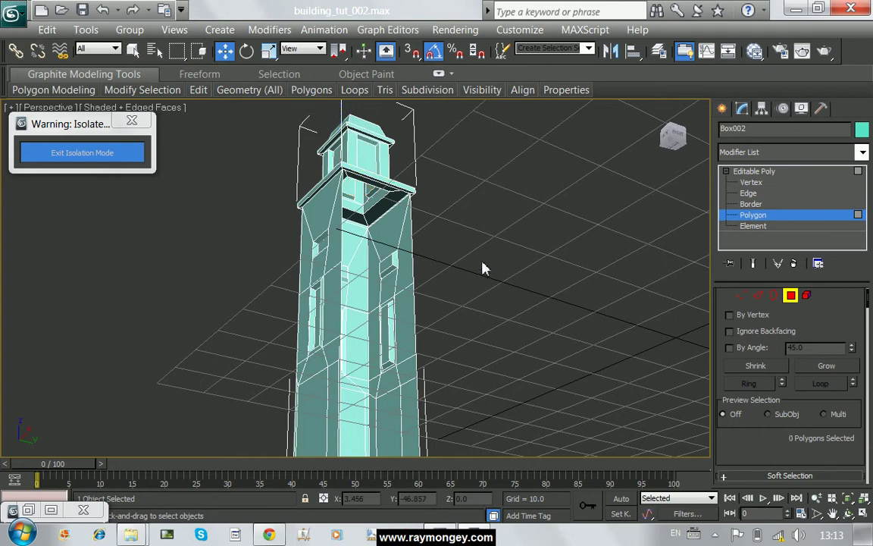
pyautogui.scroll(5, 421, 279)
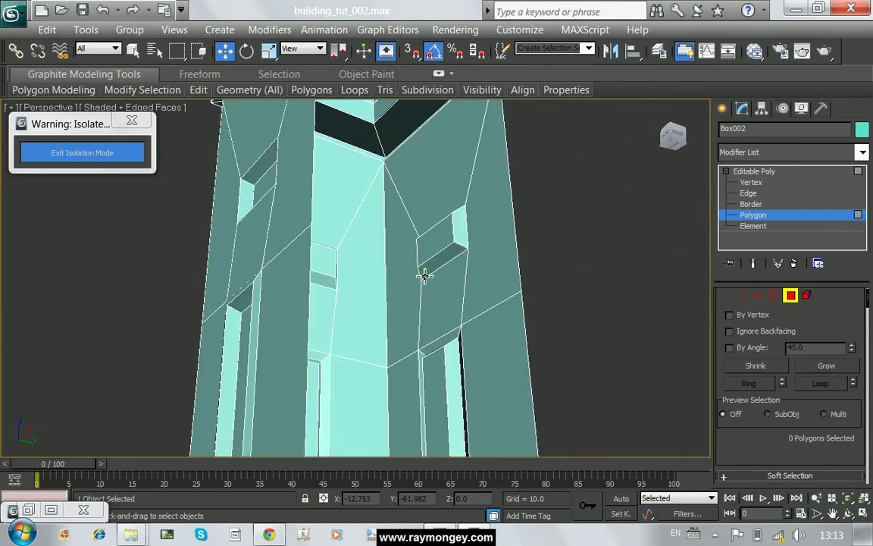
pyautogui.scroll(-4, 422, 279)
pyautogui.moveTo(468, 286); pyautogui.dragTo(475, 293, button='middle')
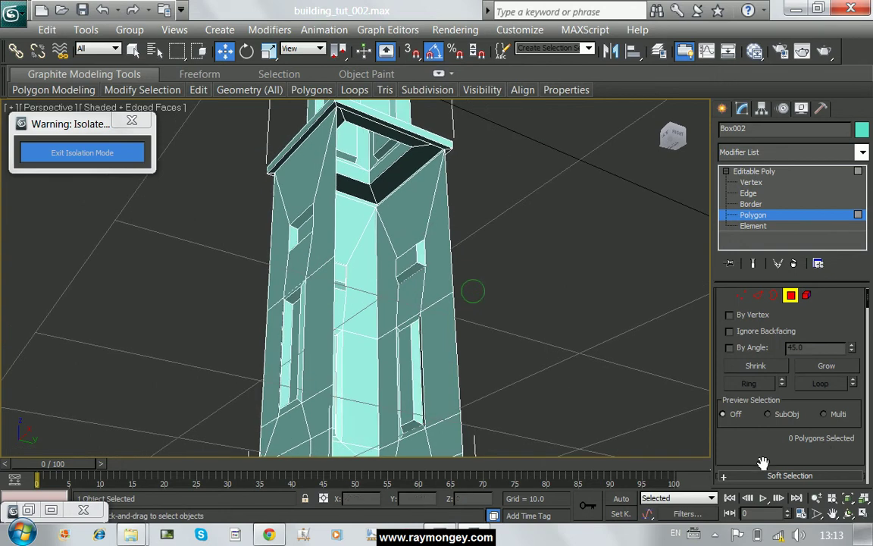
pyautogui.moveTo(761, 462); pyautogui.dragTo(768, 235)
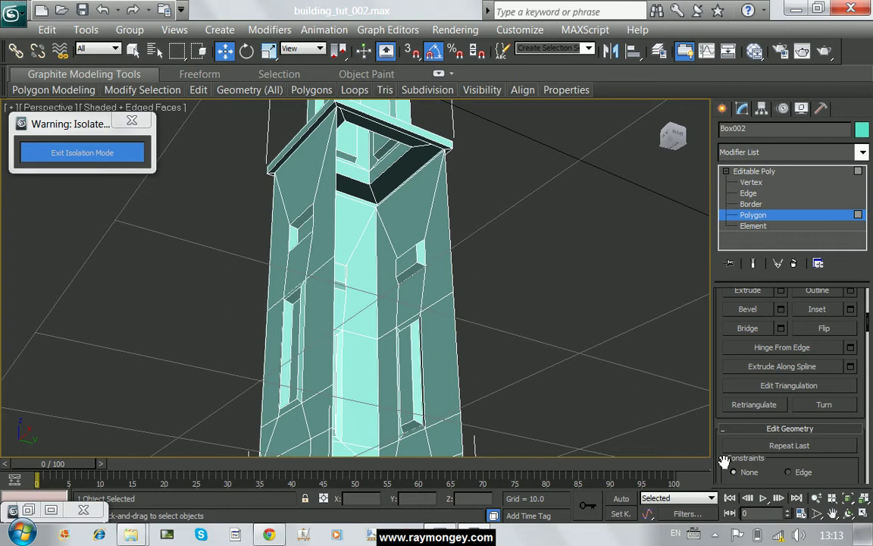
pyautogui.moveTo(726, 462); pyautogui.dragTo(736, 278)
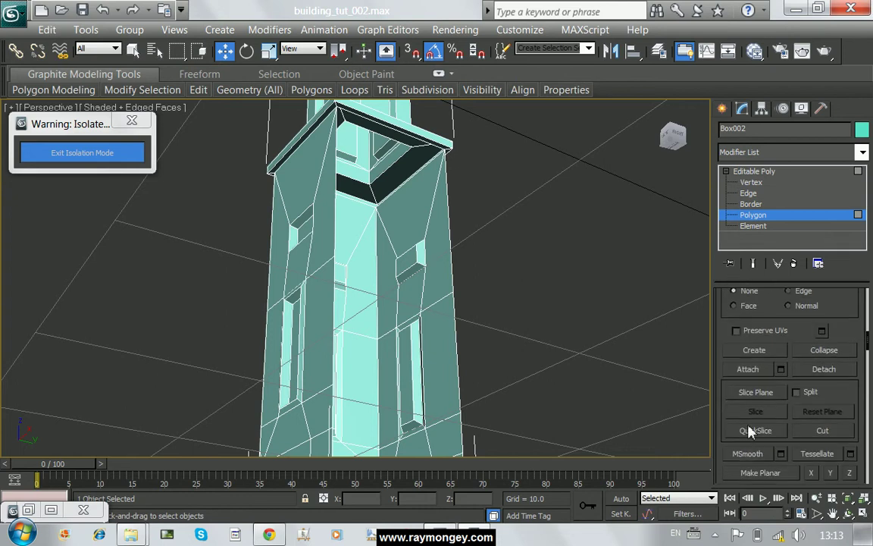
pyautogui.click(748, 352)
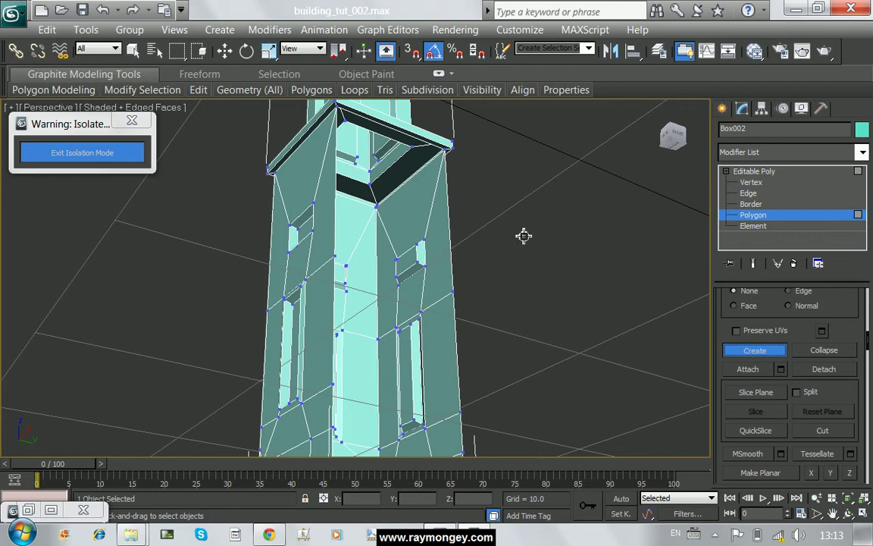
# Turn on the Snaps Toggle with Vertex snapping enabled.
pyautogui.click(413, 53)
pyautogui.rightClick(411, 53)
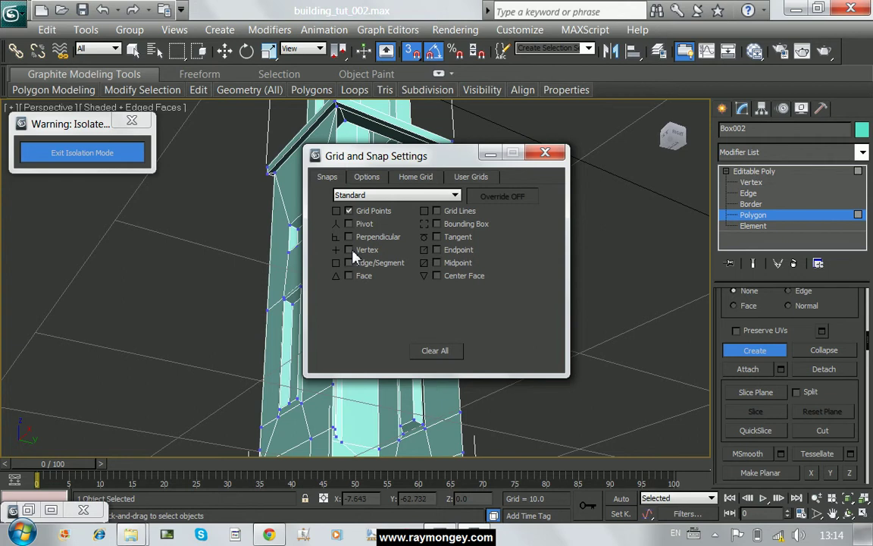
pyautogui.click(349, 250)
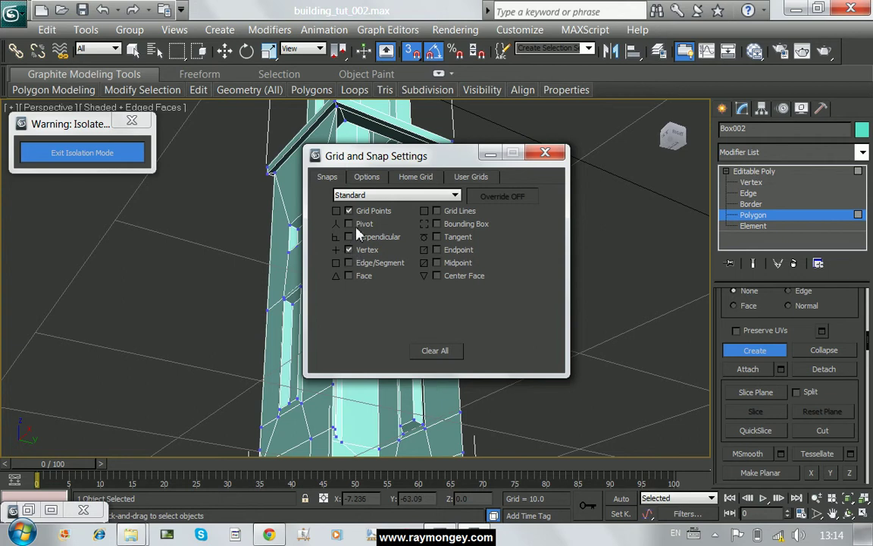
pyautogui.click(545, 153)
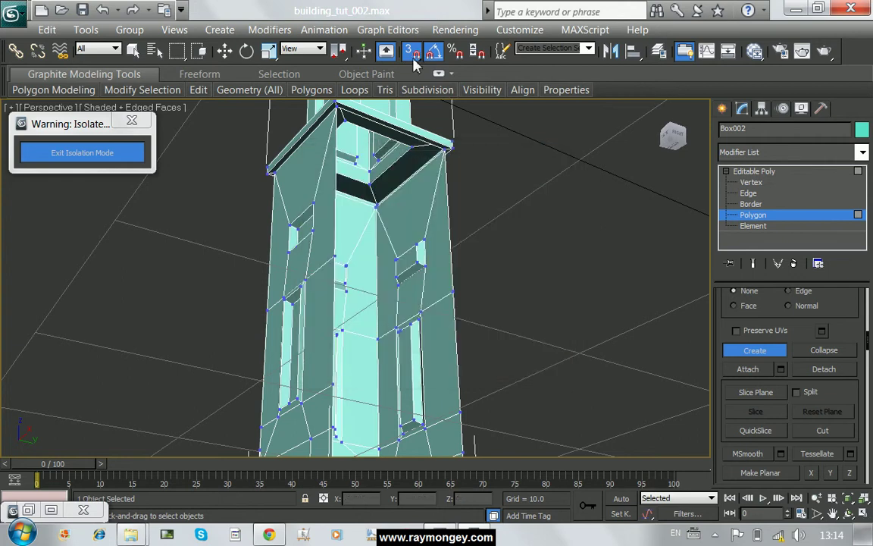
# Fill the tower's open upper front with a new polygon snapped to its corner vertices.
pyautogui.click(446, 149)
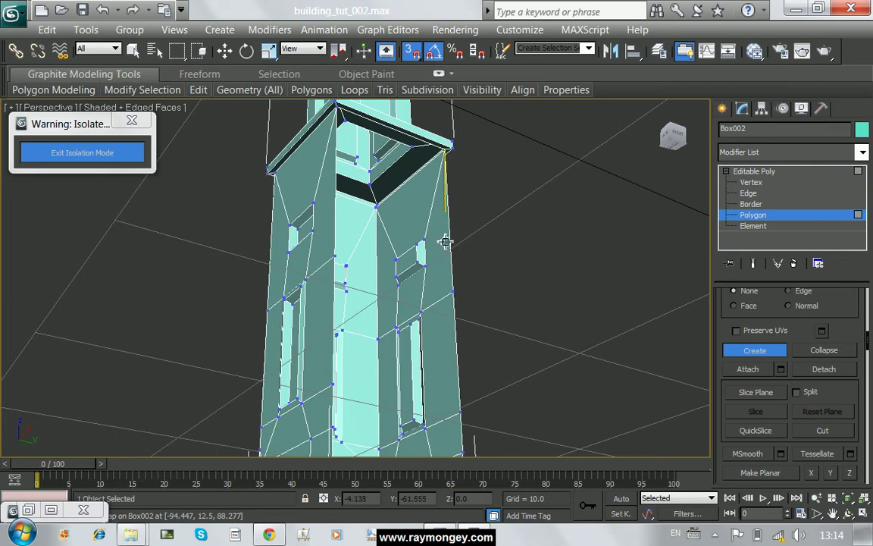
pyautogui.click(456, 295)
pyautogui.click(338, 257)
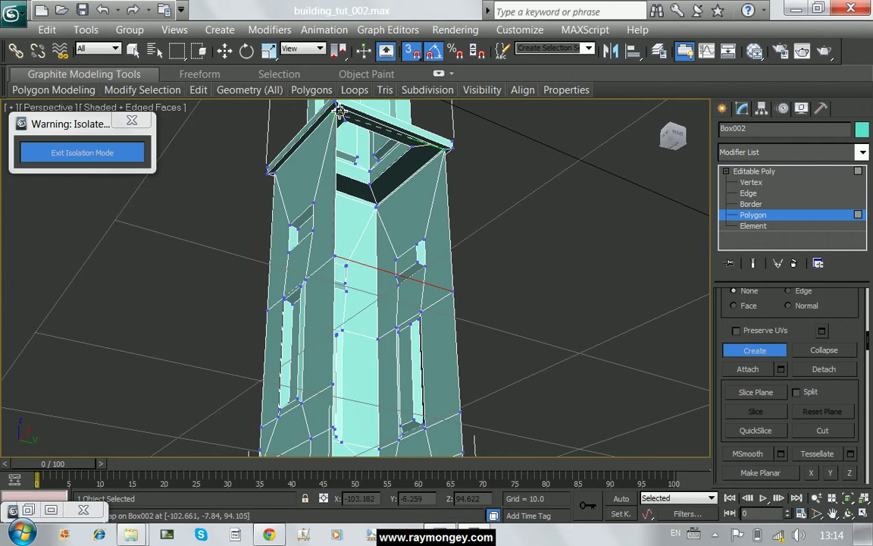
pyautogui.click(447, 152)
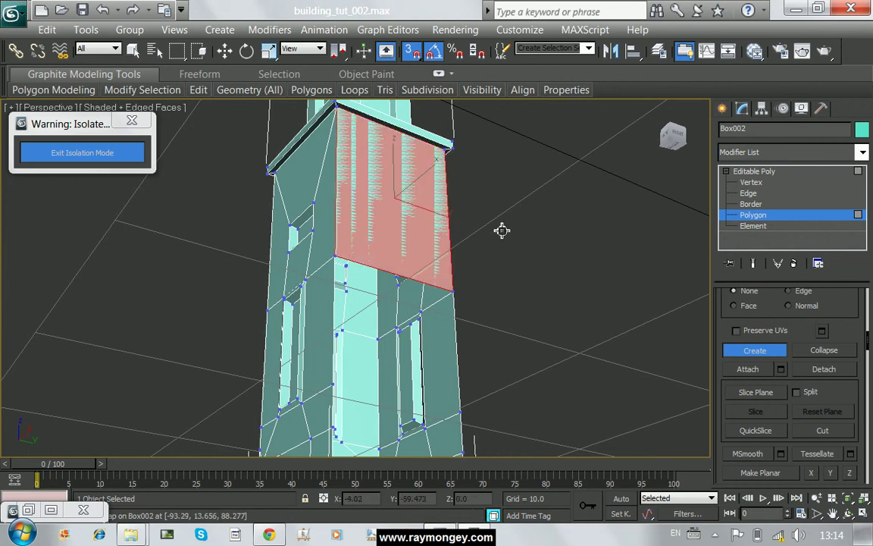
pyautogui.rightClick(502, 229)
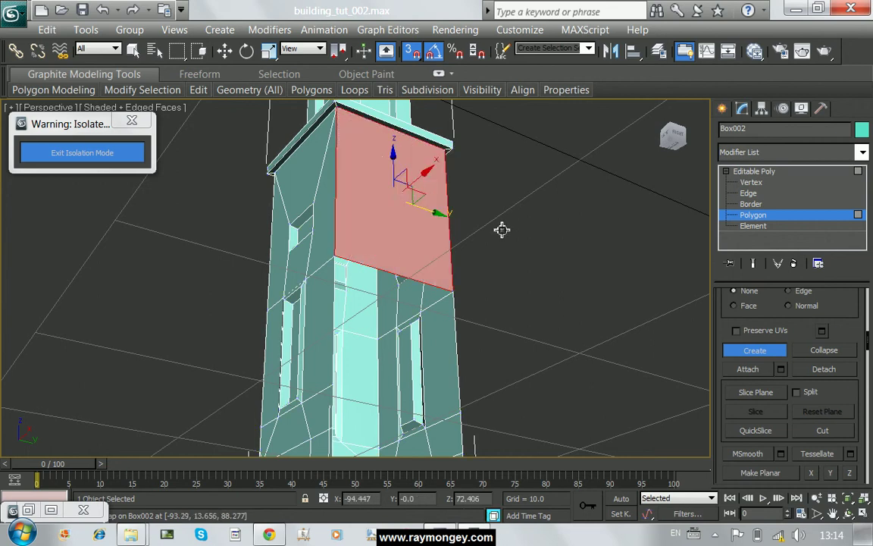
# Turn snapping off, clear the selection and exit Isolation Mode.
pyautogui.click(412, 51)
pyautogui.click(523, 258)
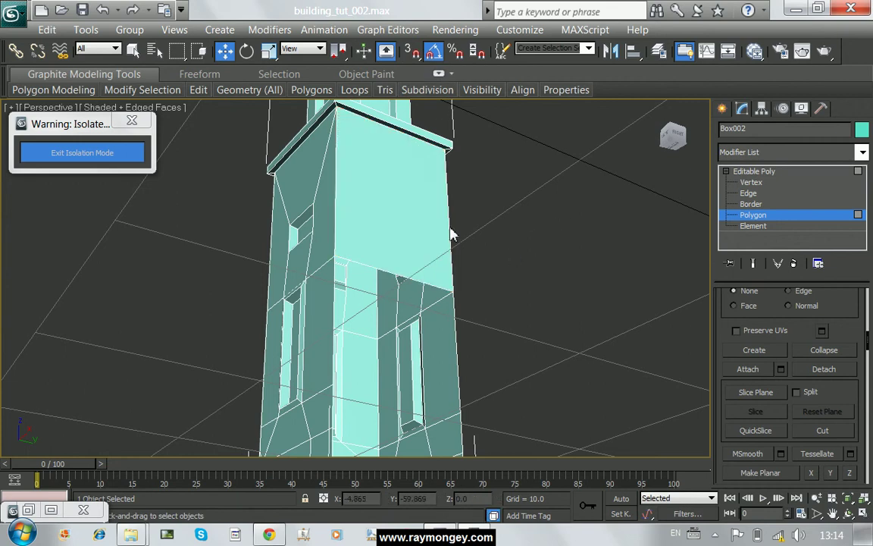
pyautogui.click(112, 154)
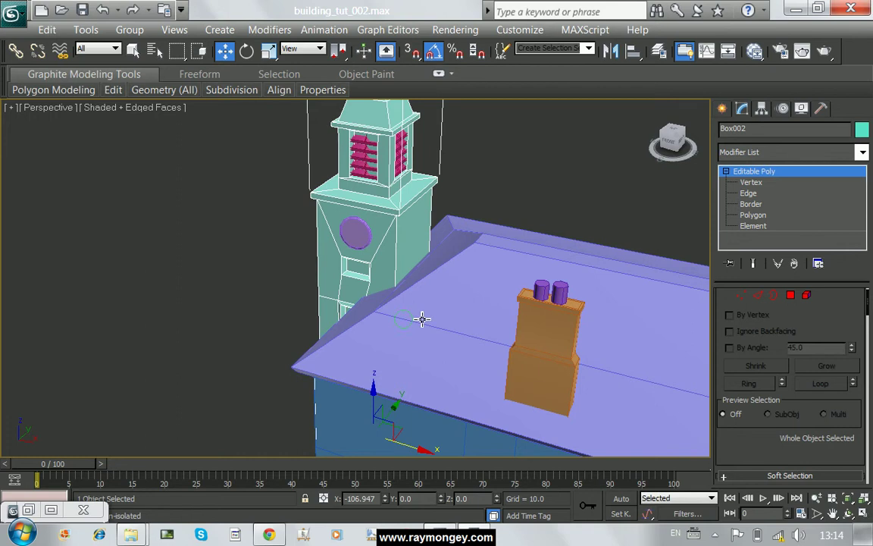
# Select all 17 building objects and give them a blue-violet object colour, then deselect.
pyautogui.moveTo(423, 318)
pyautogui.keyDown('alt'); pyautogui.mouseDown(button='middle')
pyautogui.moveTo(450, 298)
pyautogui.moveTo(553, 331)
pyautogui.mouseUp(button='middle'); pyautogui.keyUp('alt')
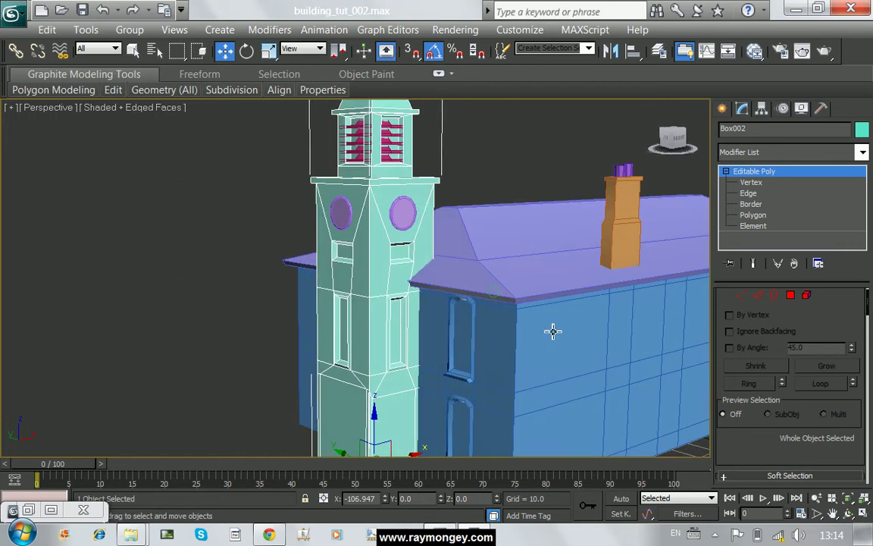
pyautogui.scroll(-1, 522, 321)
pyautogui.scroll(-1, 518, 321)
pyautogui.scroll(-1, 515, 322)
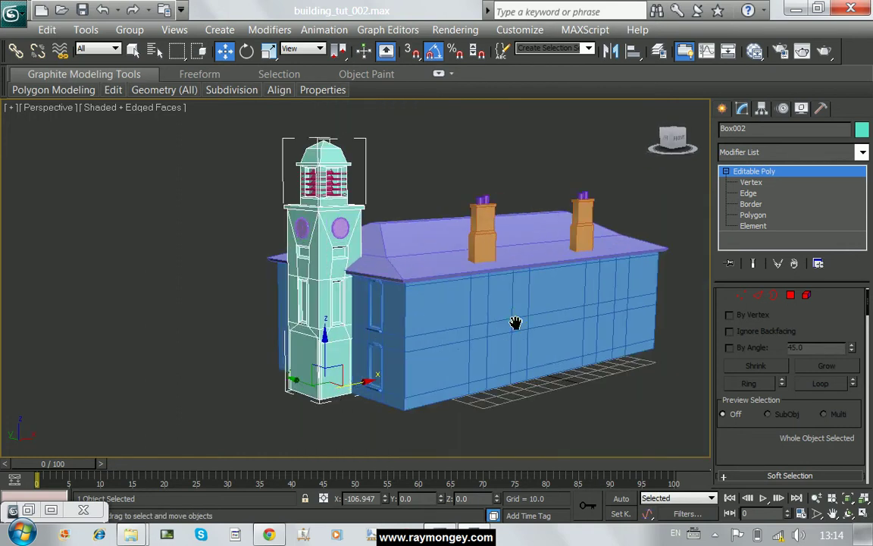
pyautogui.moveTo(502, 324); pyautogui.dragTo(487, 324, button='middle')
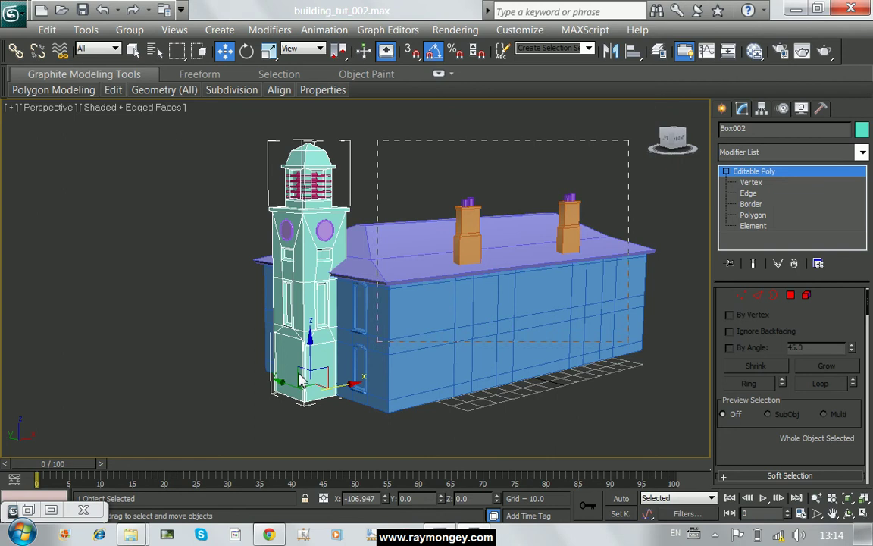
pyautogui.moveTo(300, 381); pyautogui.dragTo(189, 448)
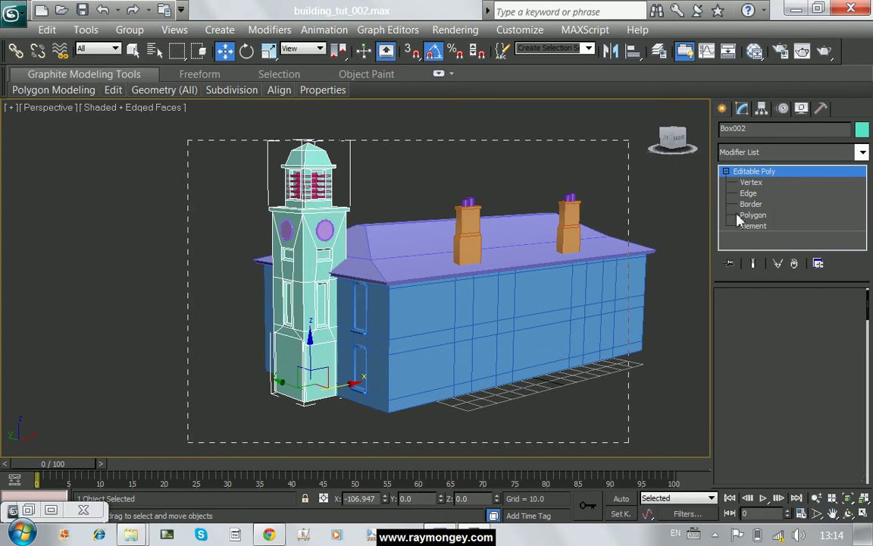
pyautogui.click(861, 130)
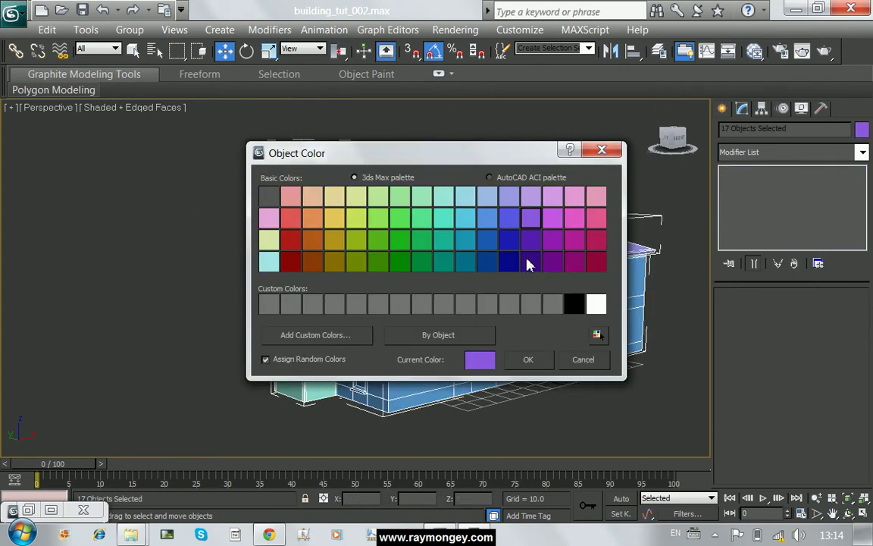
pyautogui.click(507, 217)
pyautogui.click(529, 359)
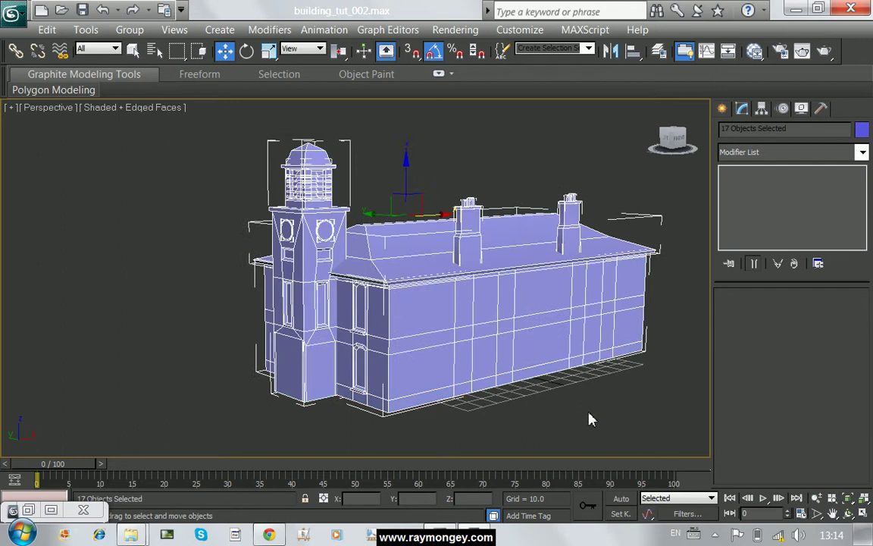
pyautogui.click(582, 387)
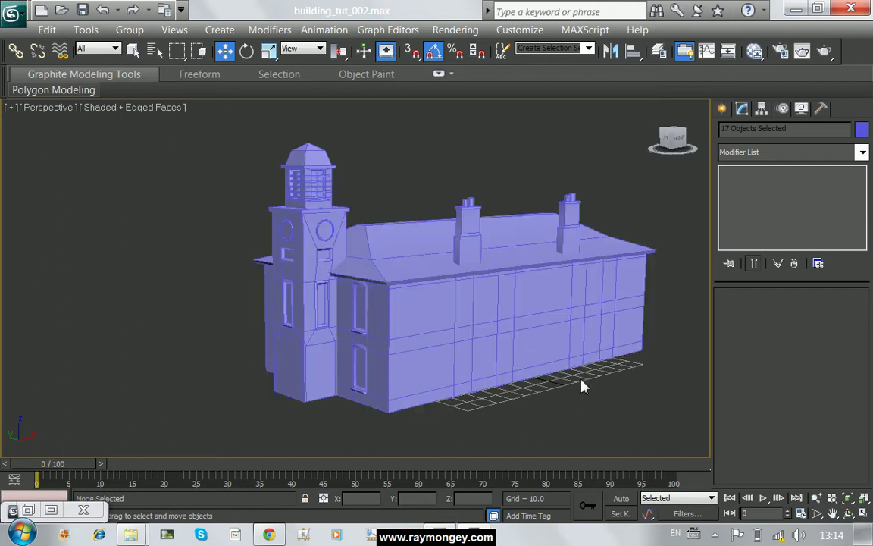
# Select the main building and pick a vertical column of front-wall vertices at Vertex level.
pyautogui.click(28, 509)
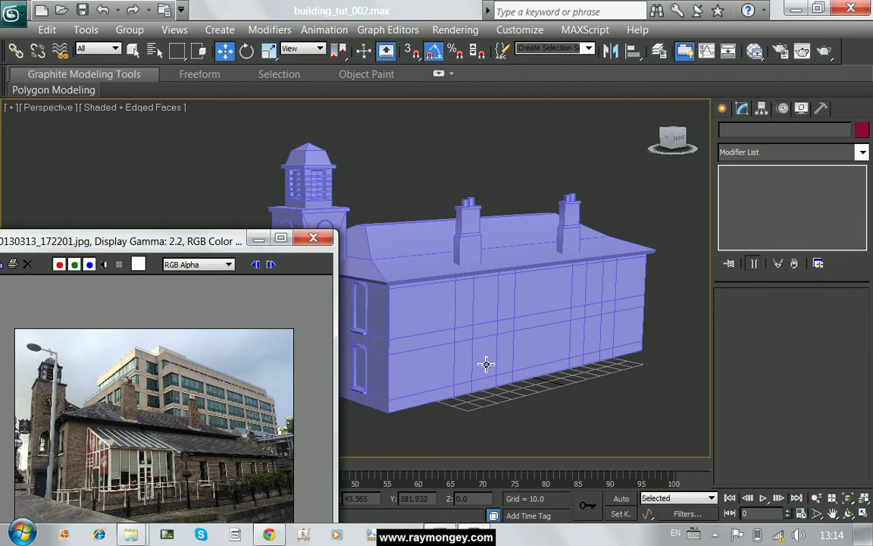
pyautogui.click(555, 342)
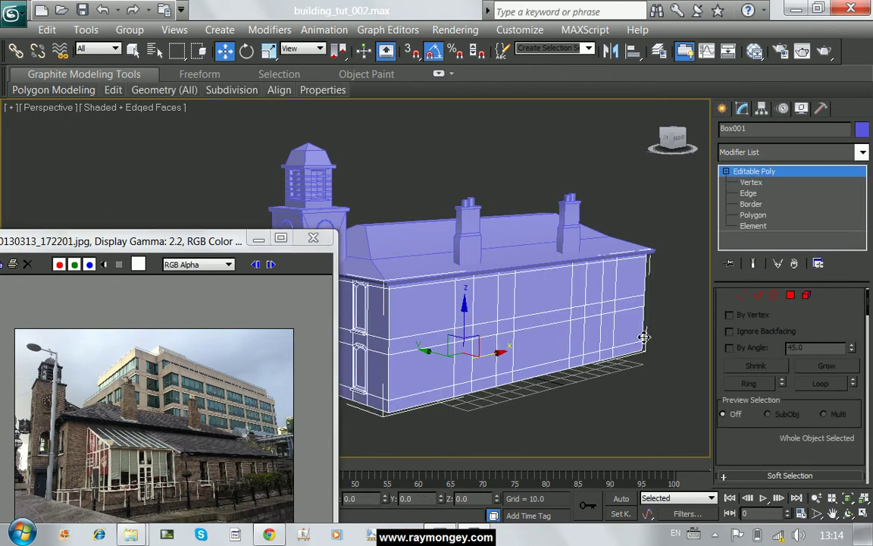
pyautogui.click(740, 298)
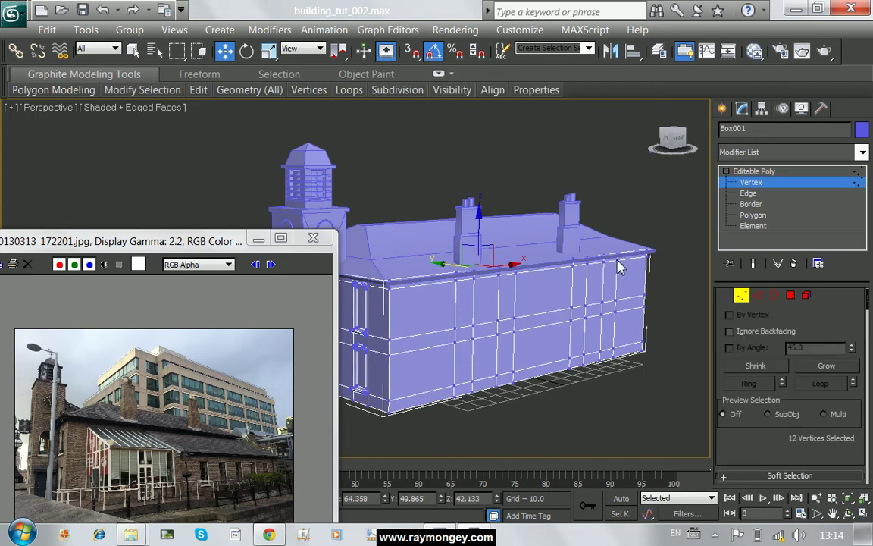
pyautogui.click(626, 291)
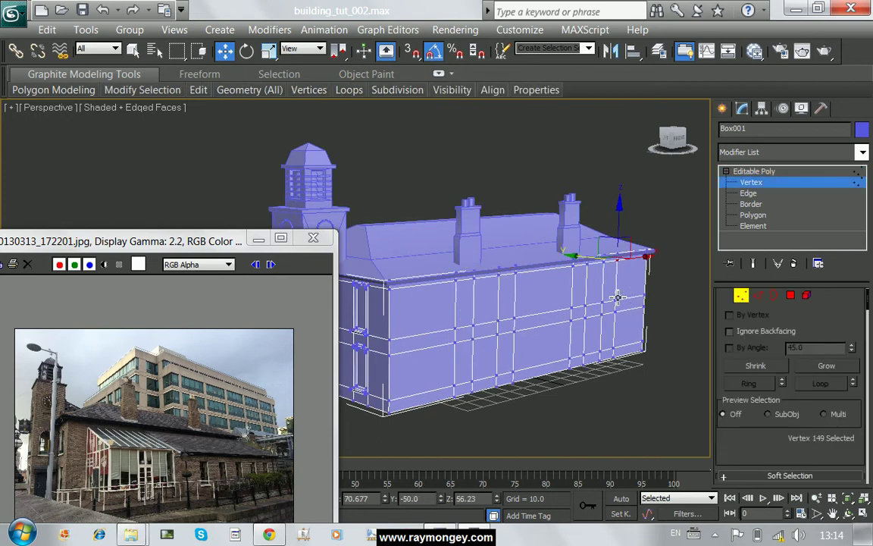
pyautogui.keyDown('ctrl'); pyautogui.click(628, 319); pyautogui.keyUp('ctrl')
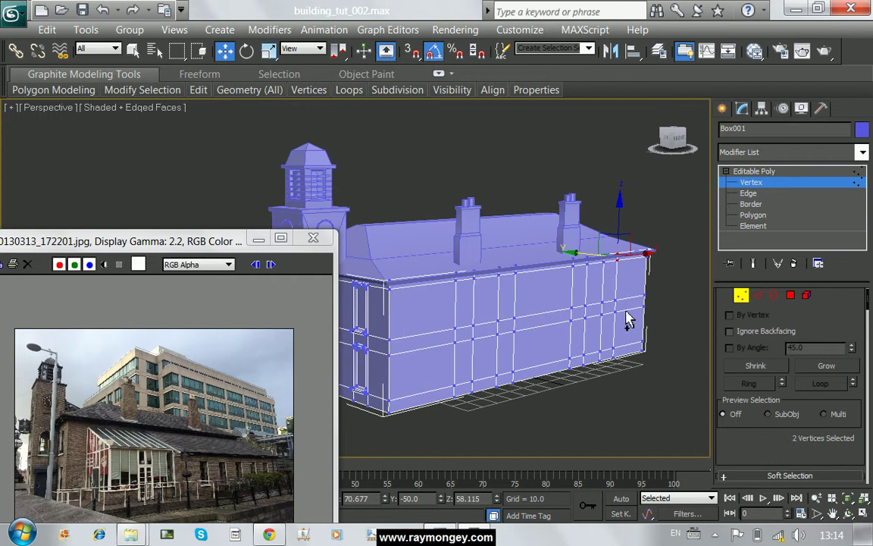
pyautogui.keyDown('ctrl'); pyautogui.click(615, 303); pyautogui.keyUp('ctrl')
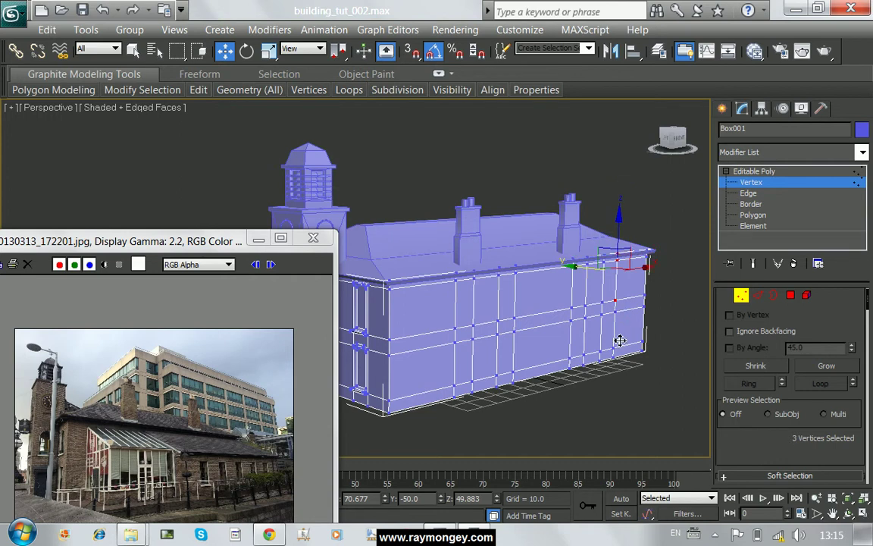
pyautogui.keyDown('ctrl'); pyautogui.click(615, 349); pyautogui.keyUp('ctrl')
pyautogui.keyDown('ctrl'); pyautogui.click(614, 359); pyautogui.keyUp('ctrl')
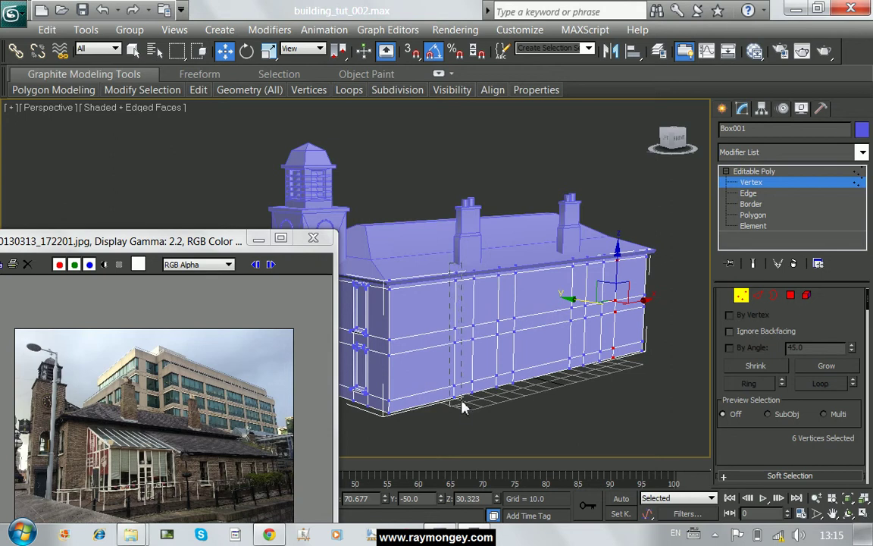
pyautogui.moveTo(463, 388); pyautogui.dragTo(461, 407)
# Reselect the vertical wall vertex column from roof edge to bottom and move it left along X.
pyautogui.keyDown('alt'); pyautogui.moveTo(547, 281); pyautogui.dragTo(536, 308, button='middle'); pyautogui.keyUp('alt')
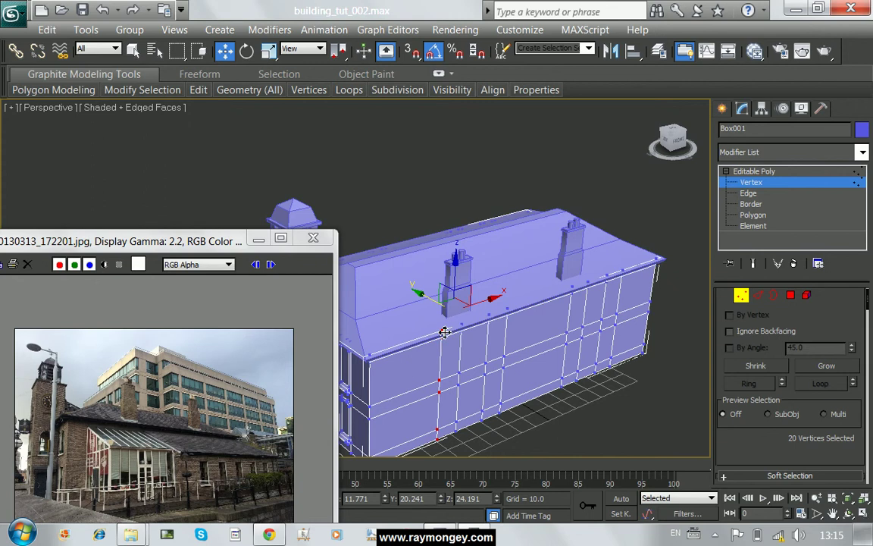
pyautogui.click(442, 332)
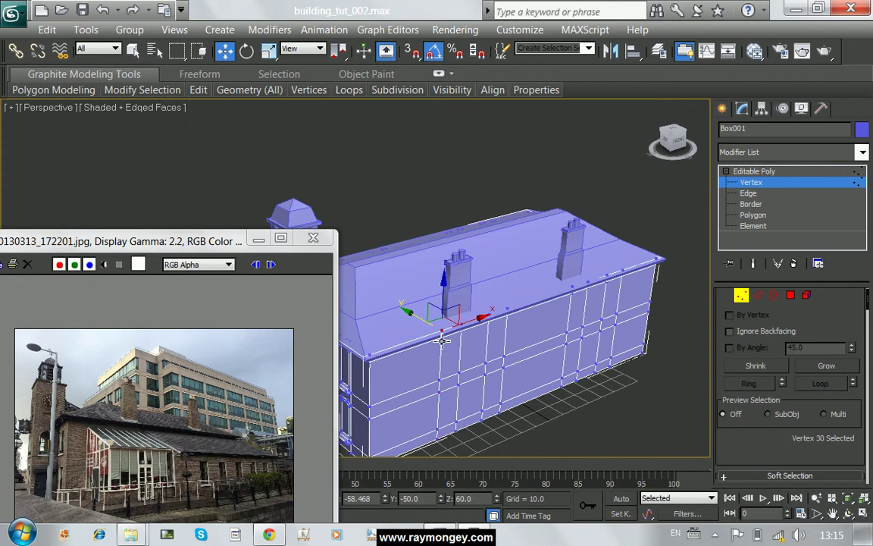
pyautogui.keyDown('ctrl'); pyautogui.click(440, 380); pyautogui.keyUp('ctrl')
pyautogui.keyDown('ctrl'); pyautogui.click(440, 392); pyautogui.keyUp('ctrl')
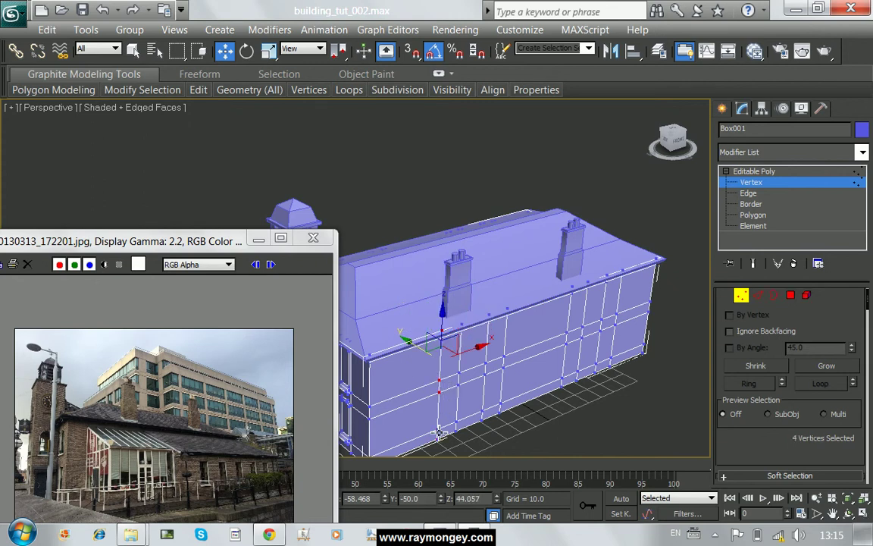
pyautogui.keyDown('ctrl'); pyautogui.click(438, 429); pyautogui.keyUp('ctrl')
pyautogui.keyDown('ctrl'); pyautogui.click(437, 441); pyautogui.keyUp('ctrl')
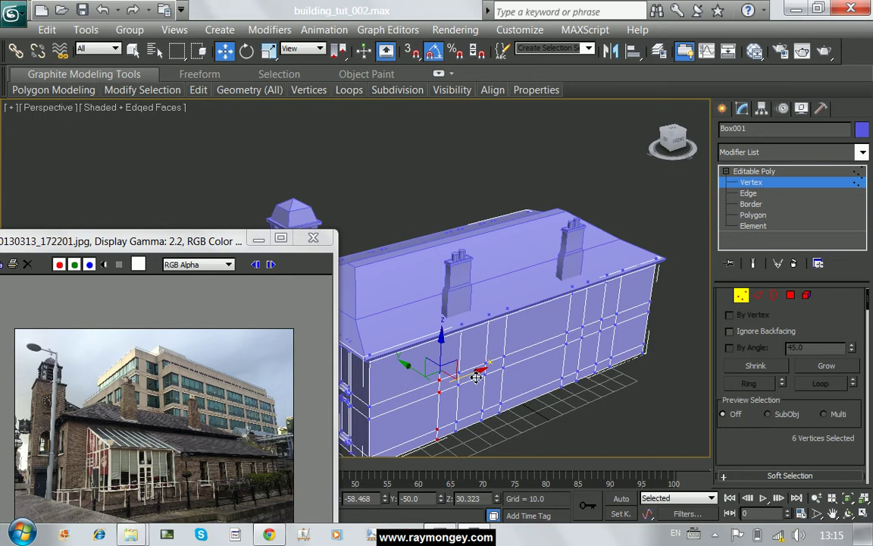
pyautogui.moveTo(471, 377); pyautogui.dragTo(406, 398)
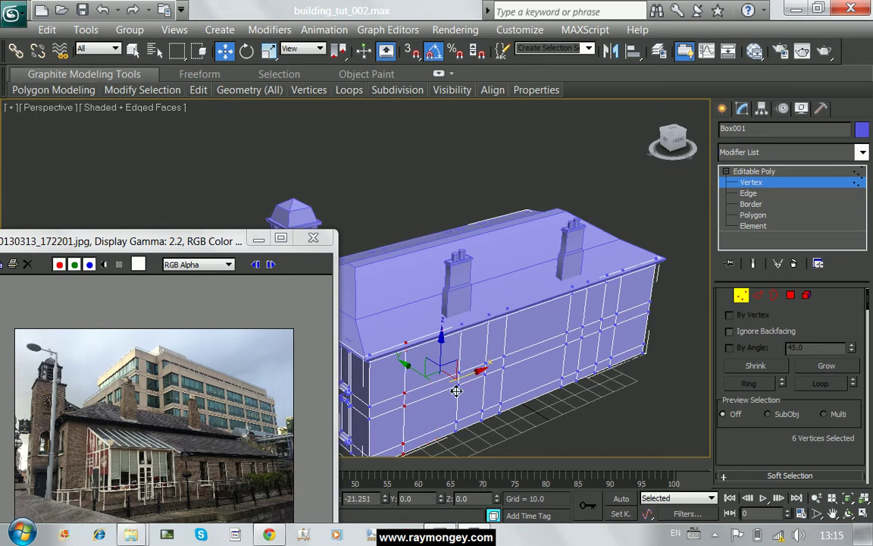
pyautogui.click(790, 297)
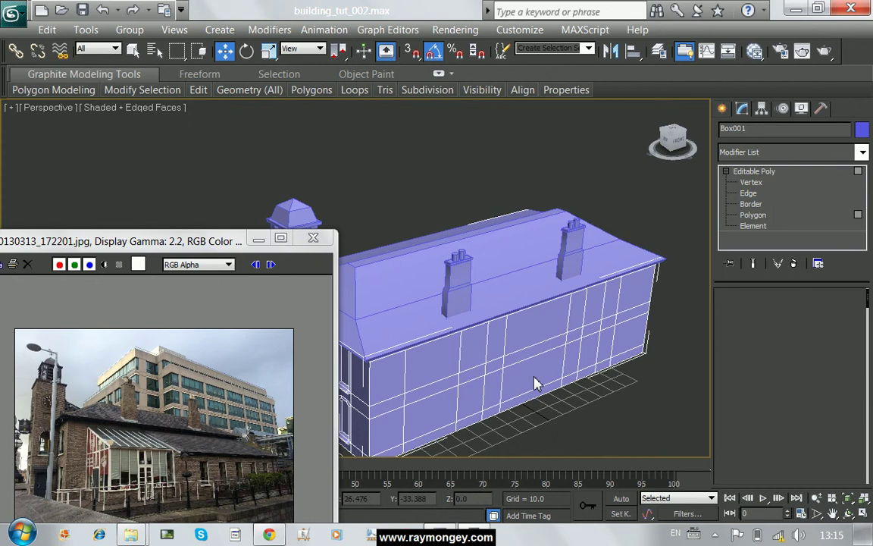
# Select the right-hand front-wall polygons by growing from one face three times and adding five end faces.
pyautogui.click(534, 381)
pyautogui.click(825, 367)
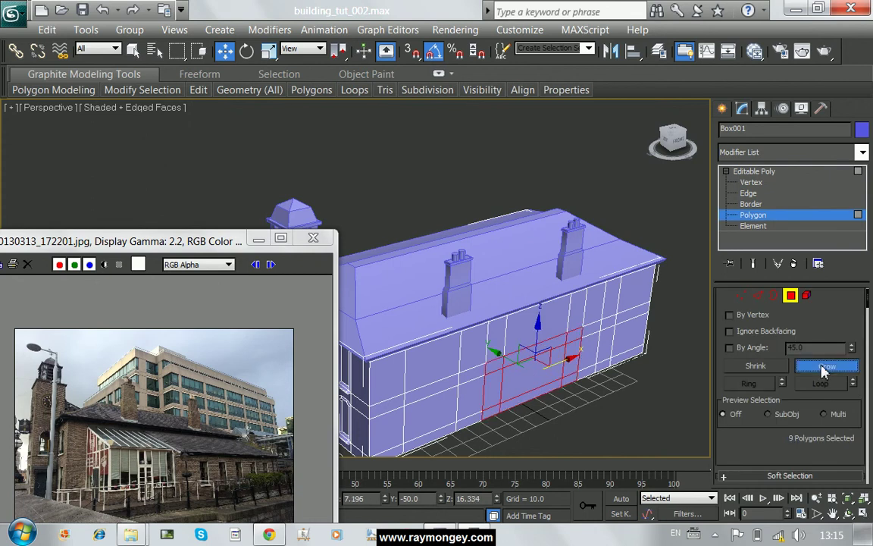
pyautogui.click(825, 367)
pyautogui.click(825, 367)
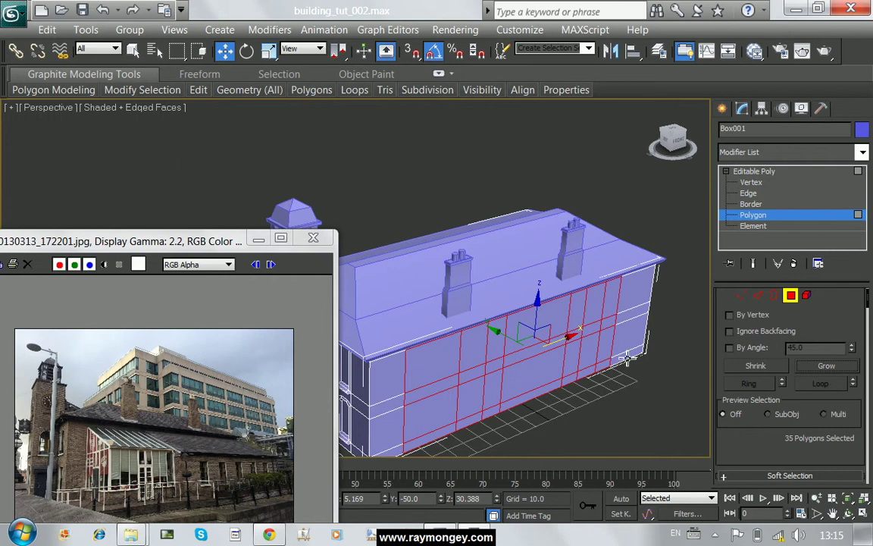
pyautogui.keyDown('ctrl'); pyautogui.click(625, 333); pyautogui.keyUp('ctrl')
pyautogui.keyDown('ctrl'); pyautogui.click(627, 312); pyautogui.keyUp('ctrl')
pyautogui.keyDown('ctrl'); pyautogui.click(627, 301); pyautogui.keyUp('ctrl')
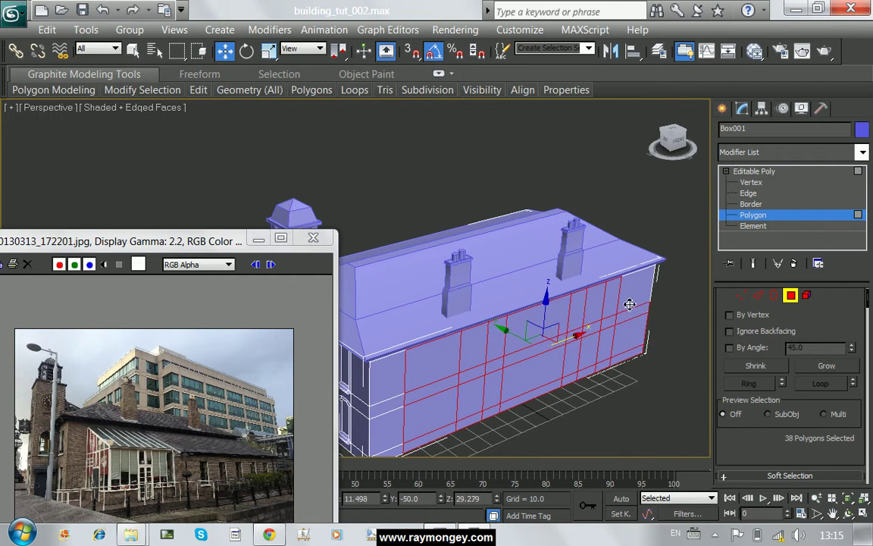
pyautogui.keyDown('ctrl'); pyautogui.click(648, 334); pyautogui.keyUp('ctrl')
pyautogui.keyDown('ctrl'); pyautogui.click(649, 347); pyautogui.keyUp('ctrl')
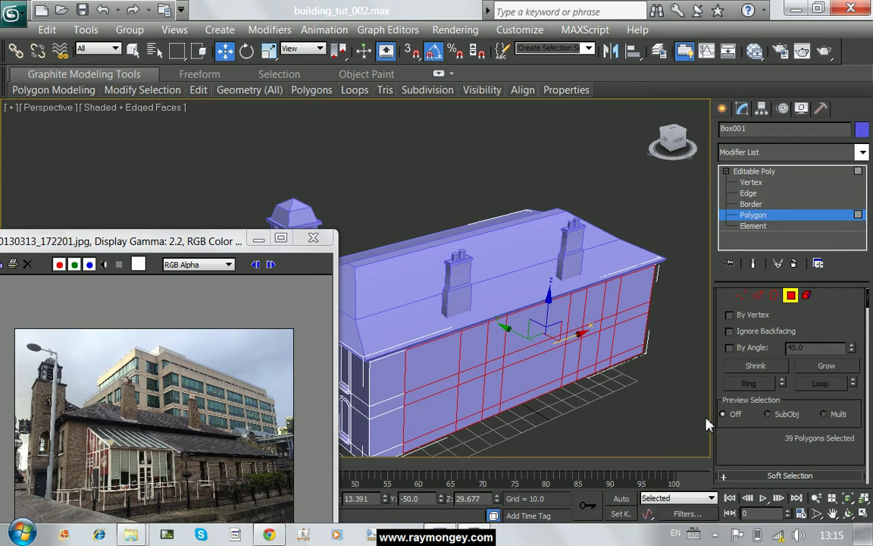
# Scroll the command panel with the 39 wall polygons still selected.
pyautogui.moveTo(757, 457); pyautogui.dragTo(757, 343)
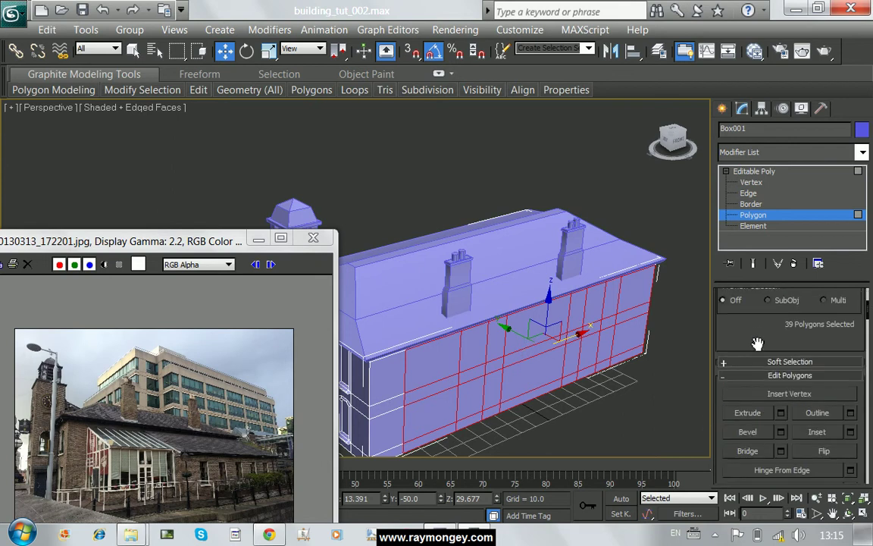
pyautogui.moveTo(723, 433); pyautogui.dragTo(726, 140)
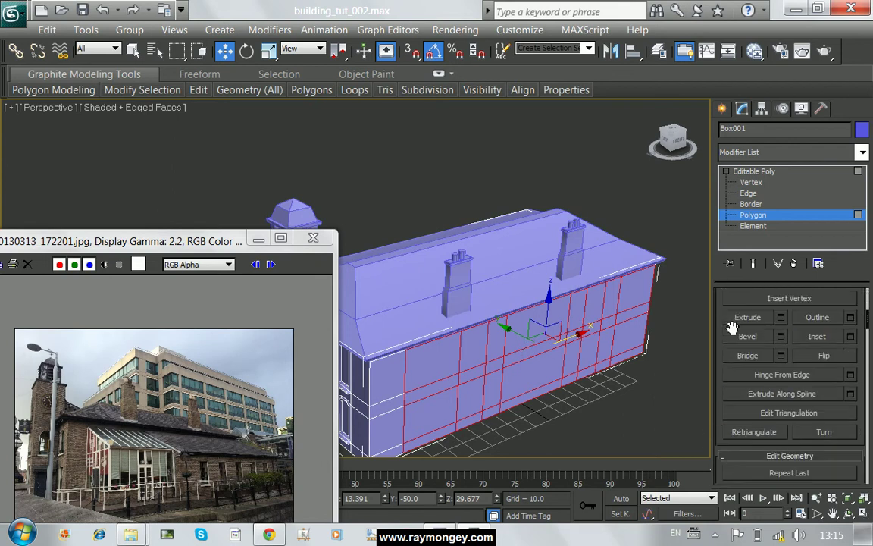
pyautogui.scroll(-3, 741, 367)
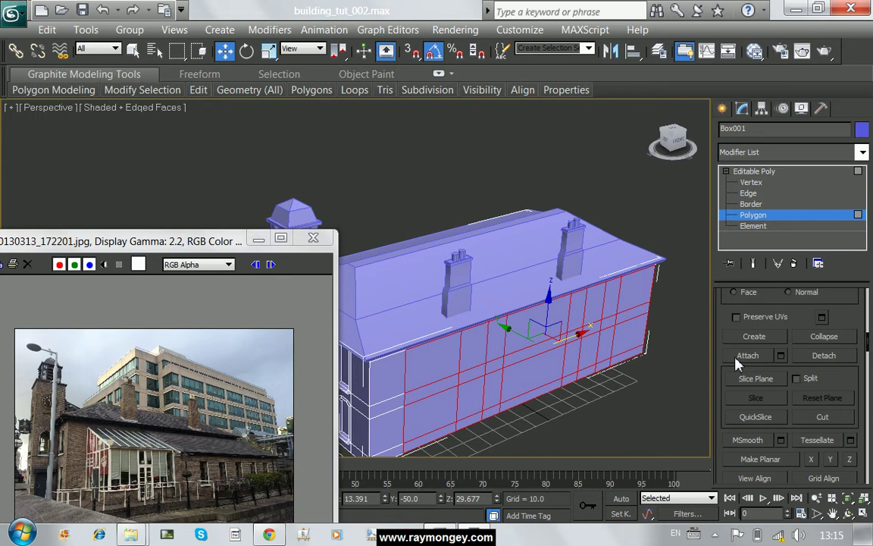
pyautogui.moveTo(720, 399)
pyautogui.mouseDown()
pyautogui.moveTo(732, 249)
pyautogui.moveTo(718, 497)
pyautogui.moveTo(717, 442)
pyautogui.mouseUp()
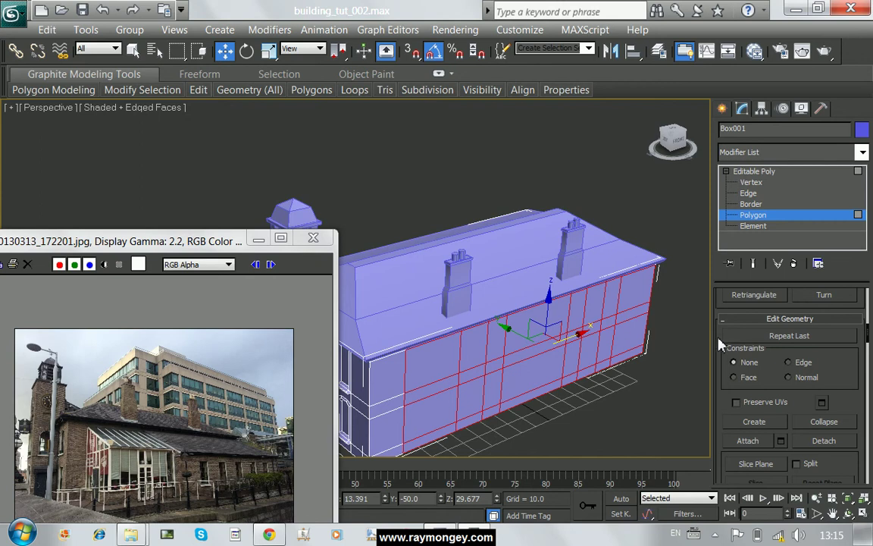
pyautogui.scroll(3, 717, 442)
pyautogui.scroll(2, 716, 447)
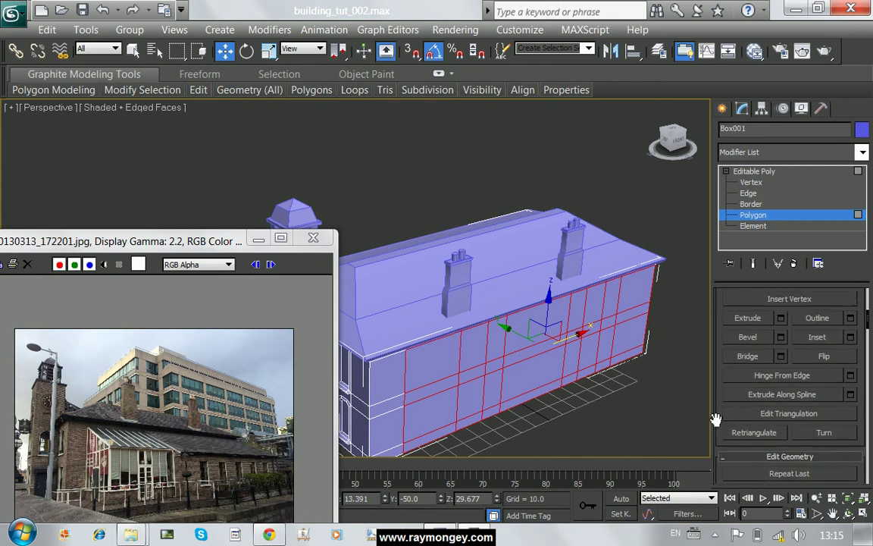
pyautogui.scroll(2, 717, 311)
pyautogui.scroll(3, 716, 345)
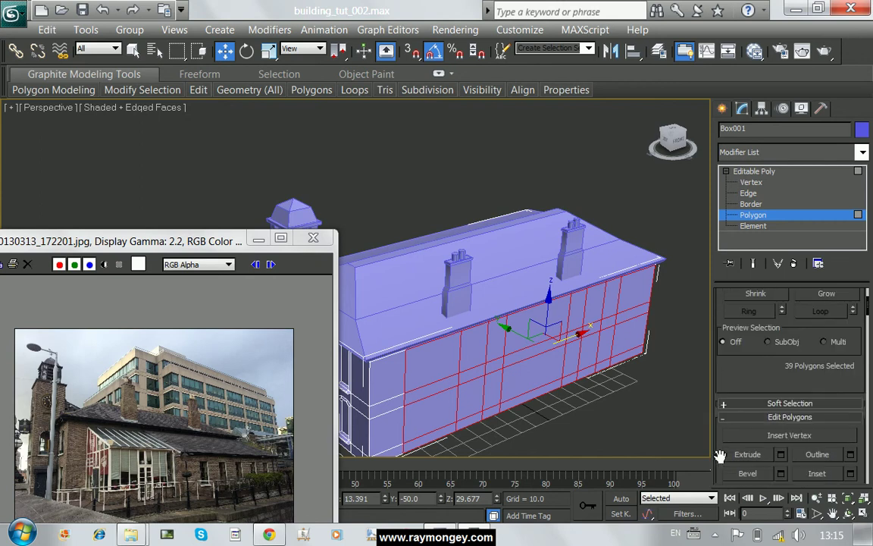
pyautogui.scroll(2, 716, 345)
# Delete the selected wall polygons with Edit > Delete and orbit to inspect the opening.
pyautogui.click(47, 30)
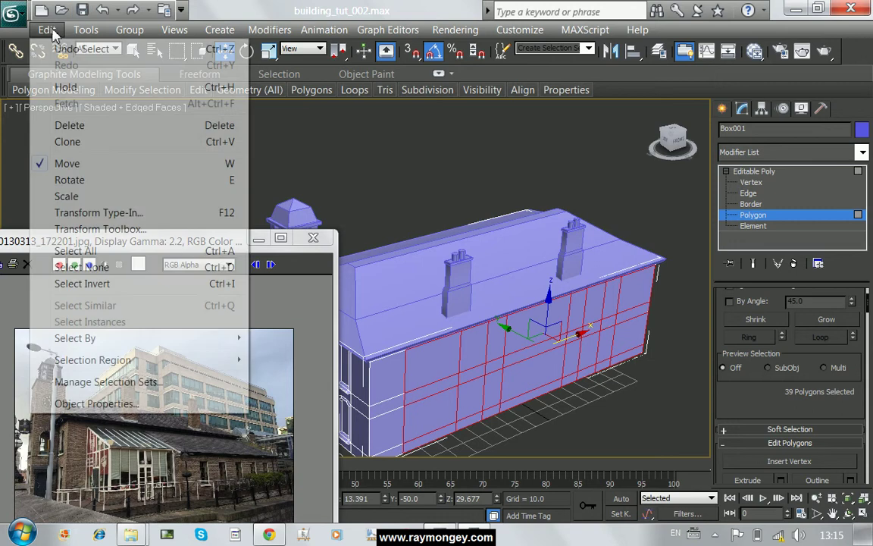
pyautogui.click(74, 127)
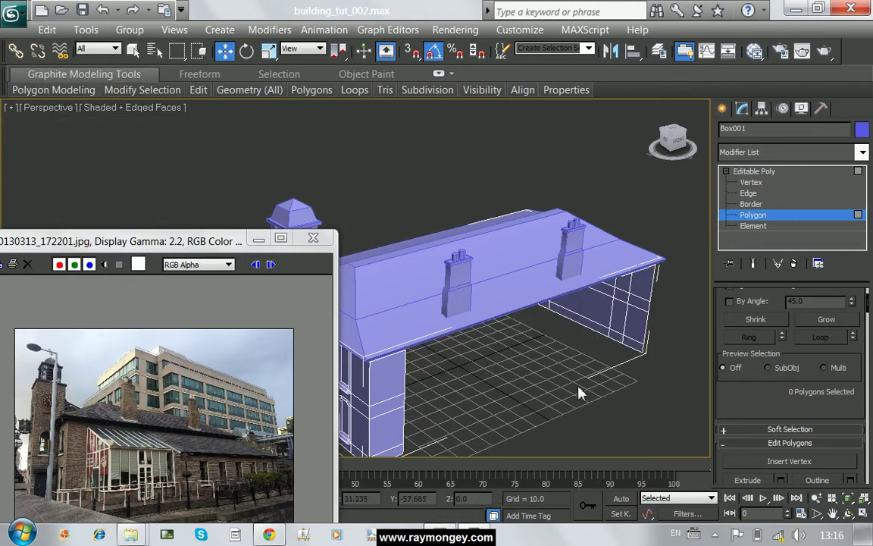
pyautogui.keyDown('alt'); pyautogui.moveTo(541, 400); pyautogui.dragTo(522, 362, button='middle'); pyautogui.keyUp('alt')
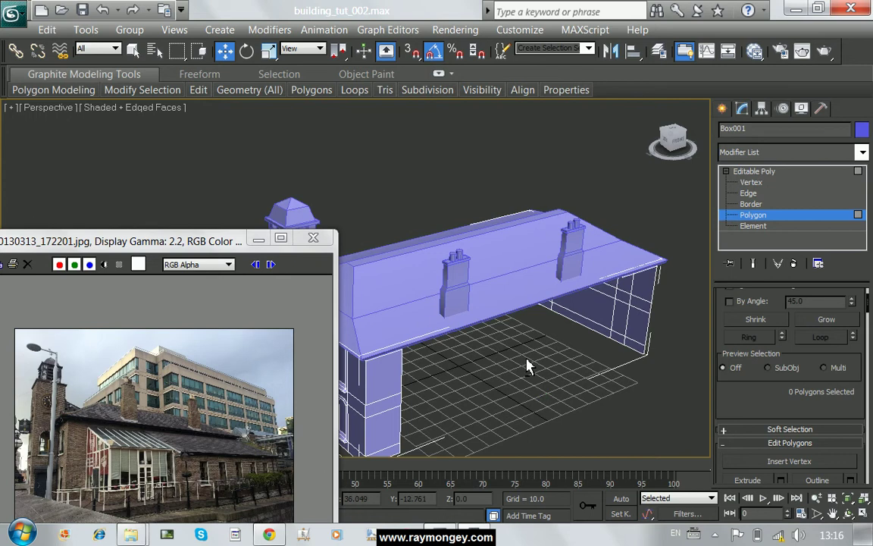
pyautogui.press('alt')
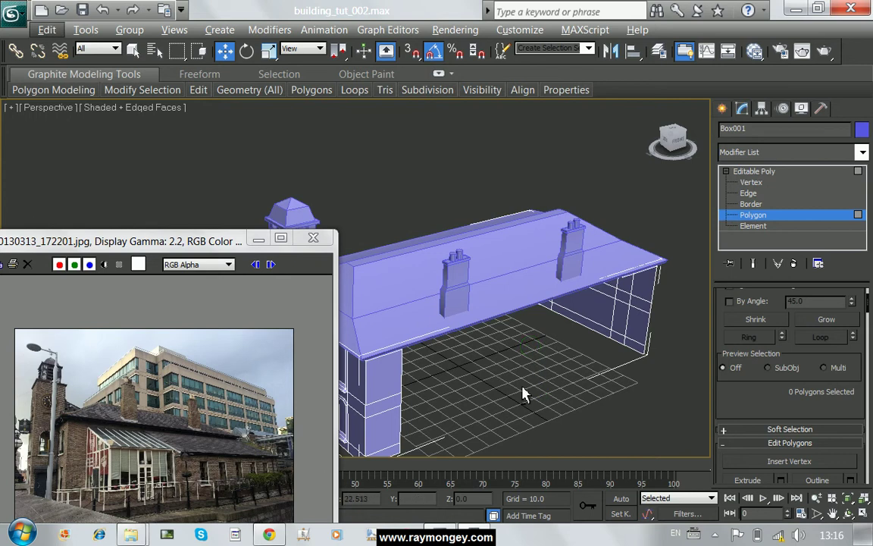
pyautogui.keyDown('alt'); pyautogui.moveTo(523, 394); pyautogui.dragTo(524, 346, button='middle'); pyautogui.keyUp('alt')
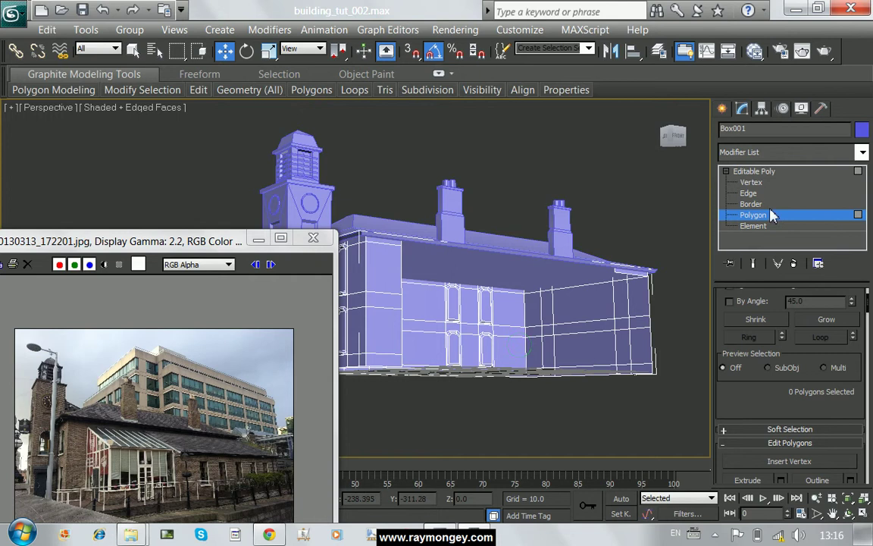
# Bridge the two opposite border edges of the gap with a 1-segment Bridge Edges.
pyautogui.click(750, 193)
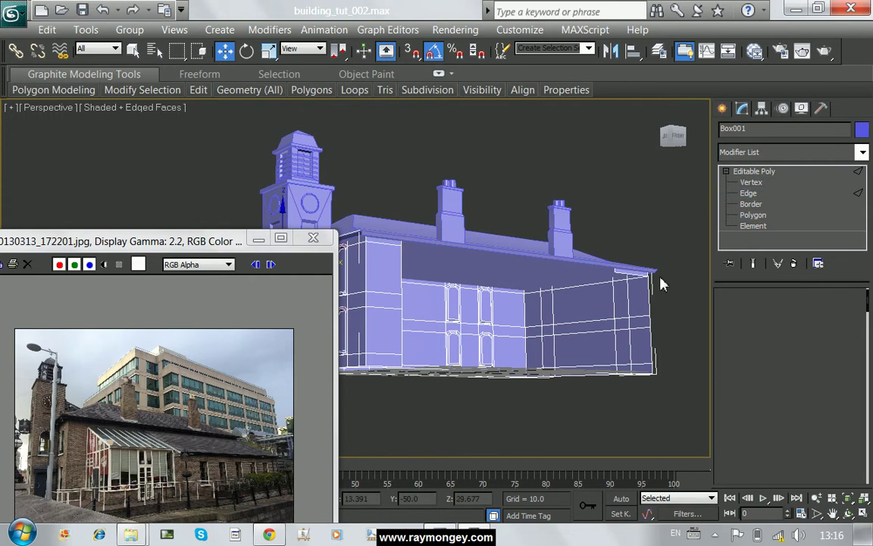
pyautogui.click(402, 241)
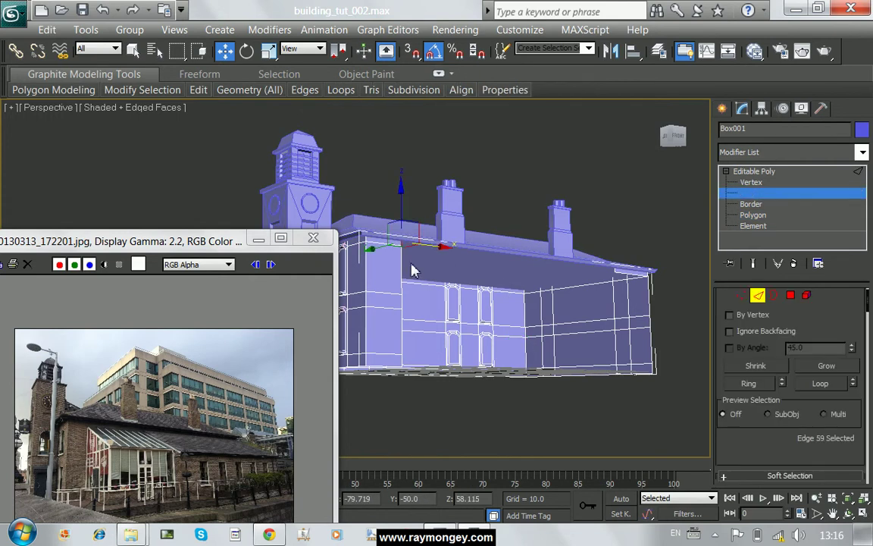
pyautogui.keyDown('ctrl'); pyautogui.click(616, 271); pyautogui.keyUp('ctrl')
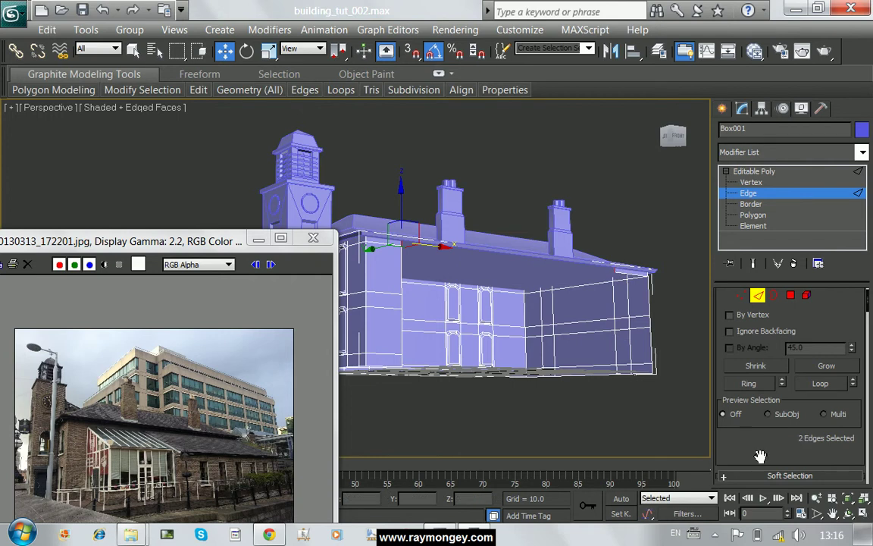
pyautogui.moveTo(756, 428); pyautogui.dragTo(765, 276)
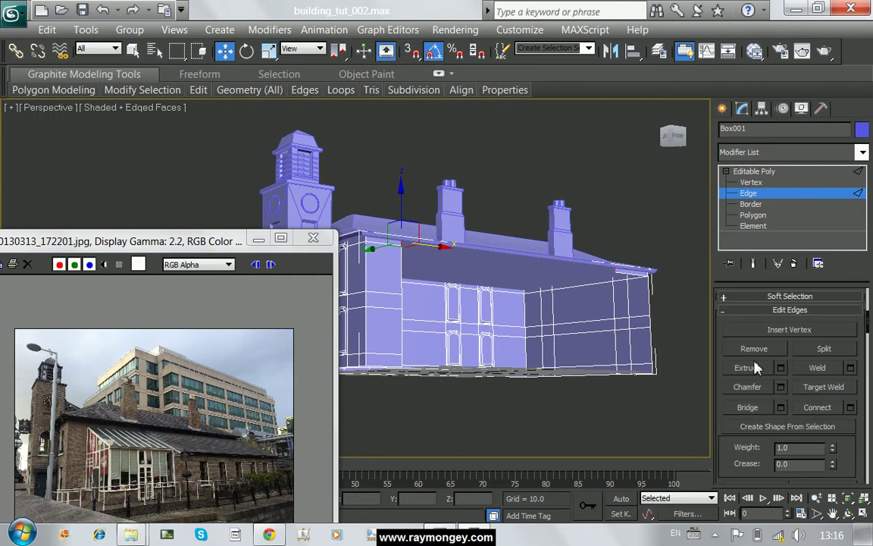
pyautogui.click(781, 407)
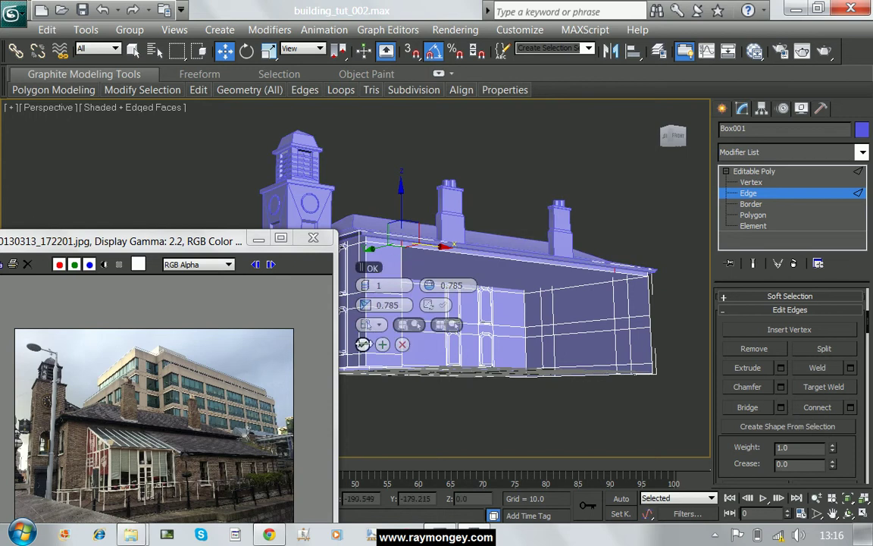
pyautogui.click(363, 344)
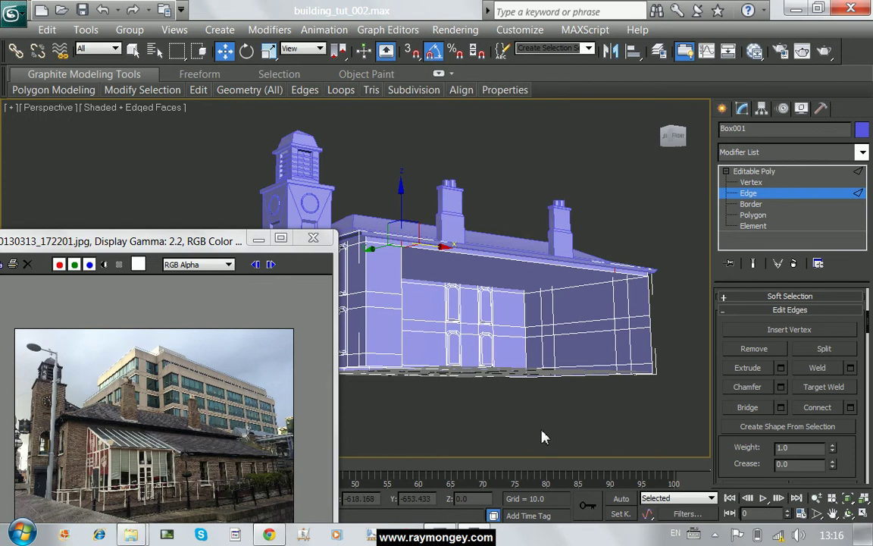
pyautogui.click(629, 369)
pyautogui.keyDown('alt'); pyautogui.moveTo(628, 369); pyautogui.dragTo(575, 338, button='middle'); pyautogui.keyUp('alt')
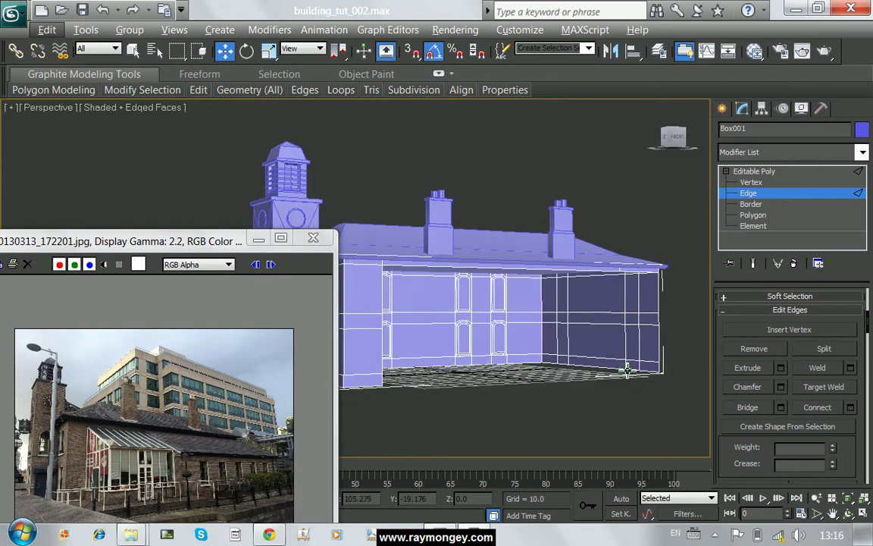
# Remove the stray roof edge and the two leftover roof-corner vertices, then select the front wall's top edge.
pyautogui.click(620, 270)
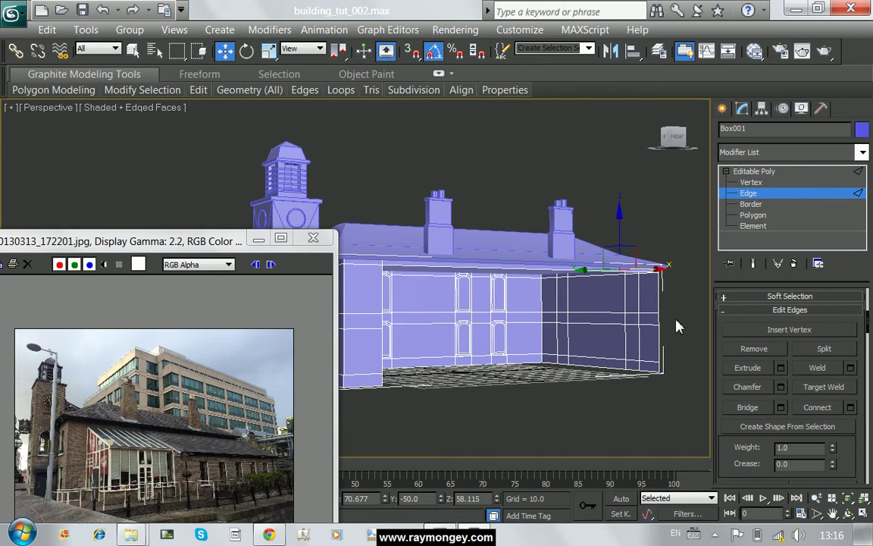
pyautogui.click(746, 351)
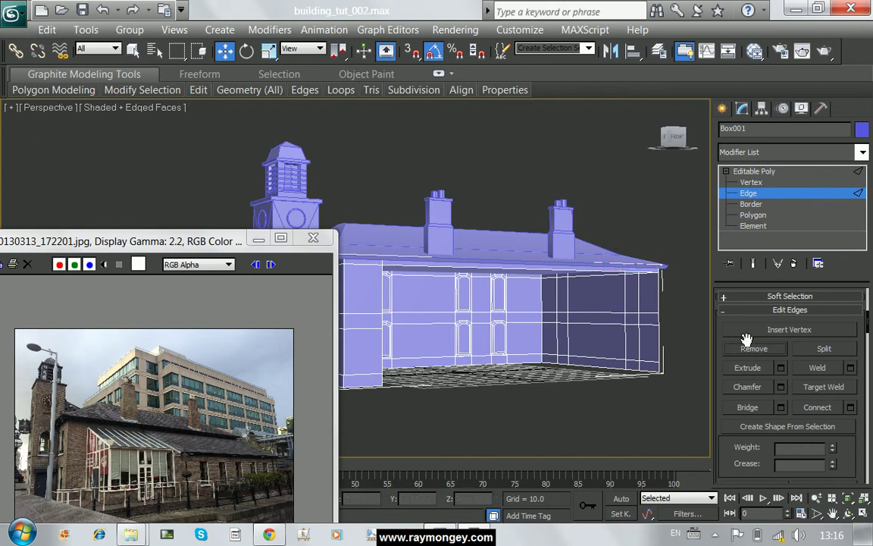
pyautogui.click(750, 183)
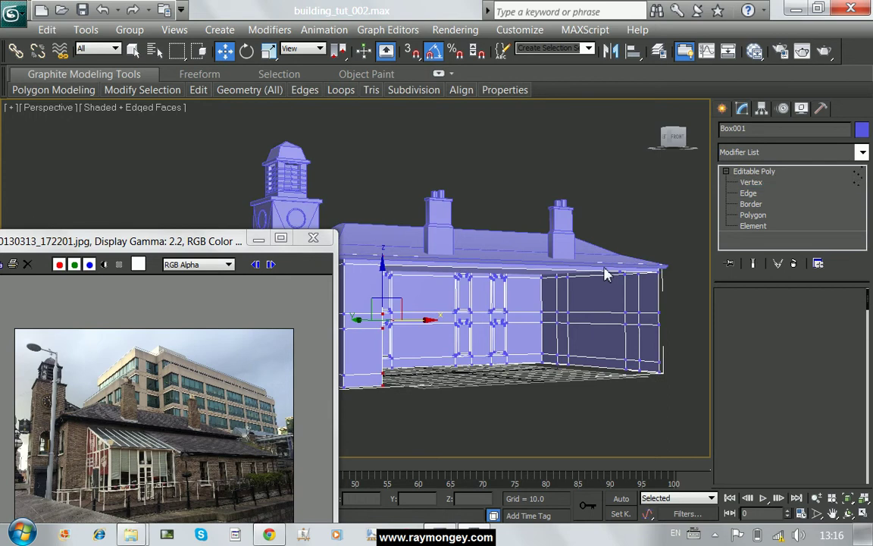
pyautogui.keyDown('alt'); pyautogui.moveTo(608, 333); pyautogui.dragTo(680, 291, button='middle'); pyautogui.keyUp('alt')
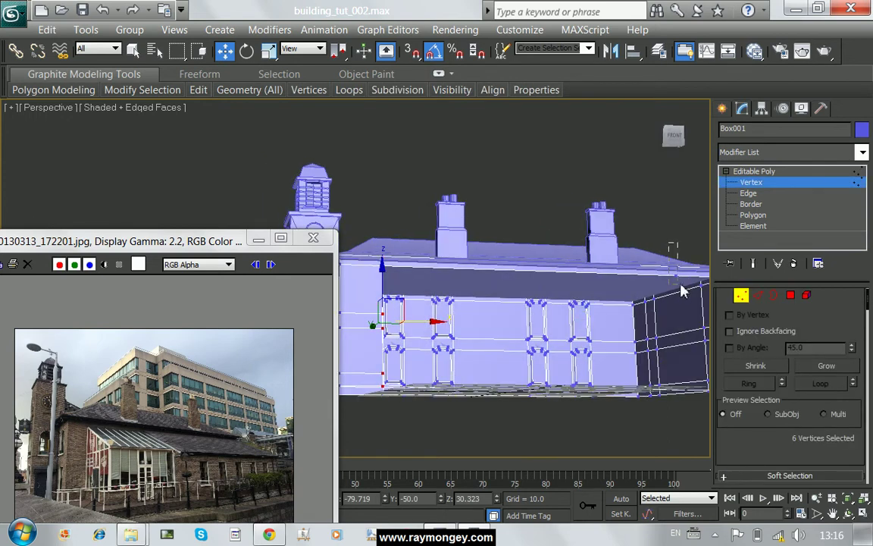
pyautogui.moveTo(679, 290); pyautogui.dragTo(684, 300)
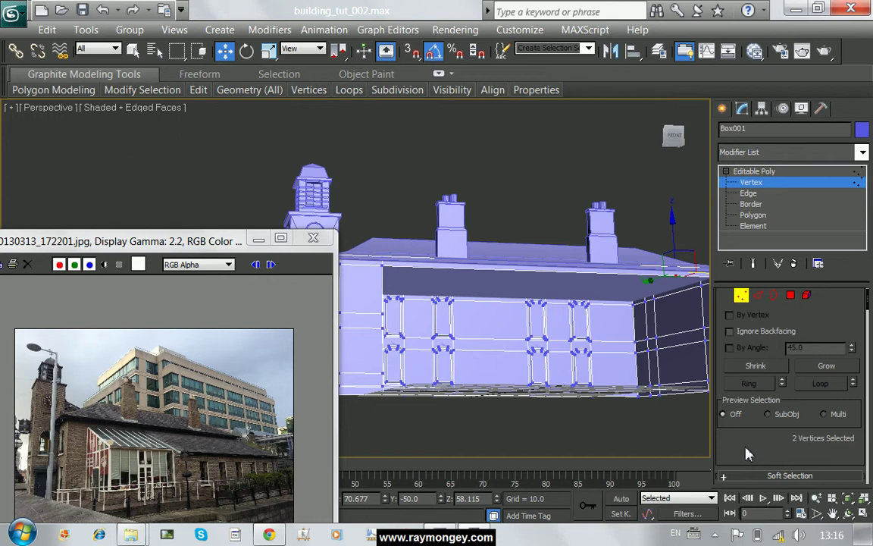
pyautogui.moveTo(747, 453); pyautogui.dragTo(748, 331)
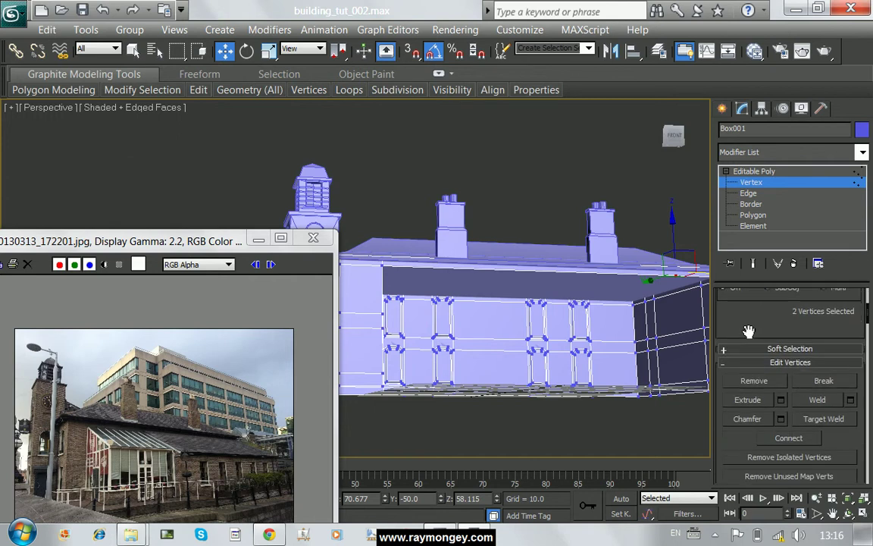
pyautogui.click(753, 380)
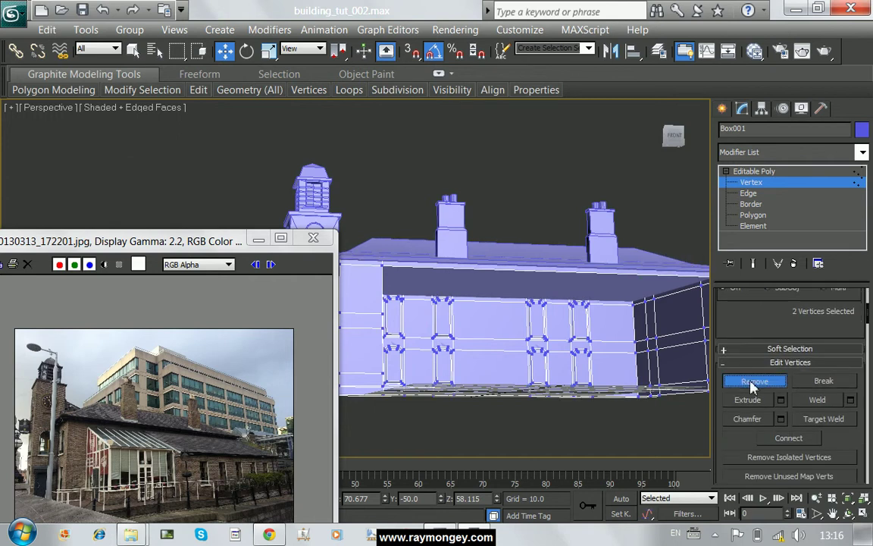
pyautogui.click(750, 194)
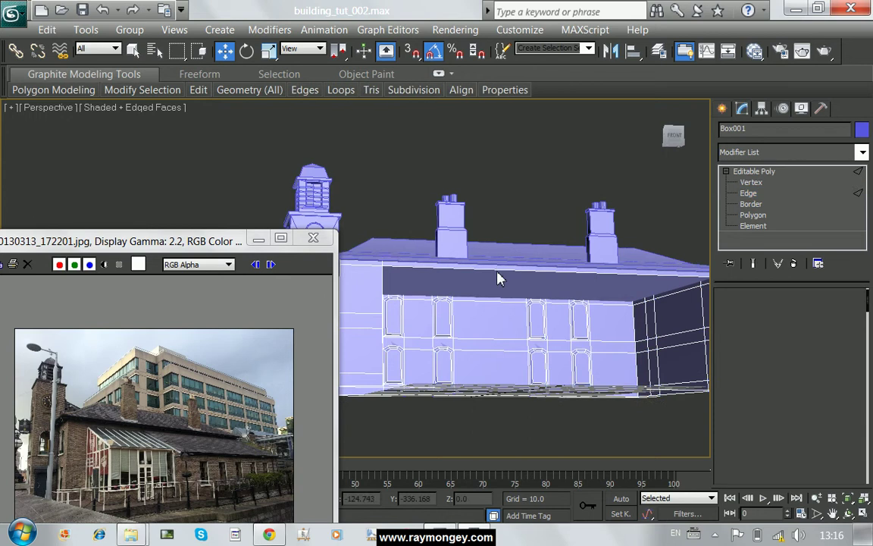
pyautogui.click(499, 277)
# Lower the front wall's top edge, then raise it back to Z 56.23, keeping it selected.
pyautogui.scroll(-3, 576, 354)
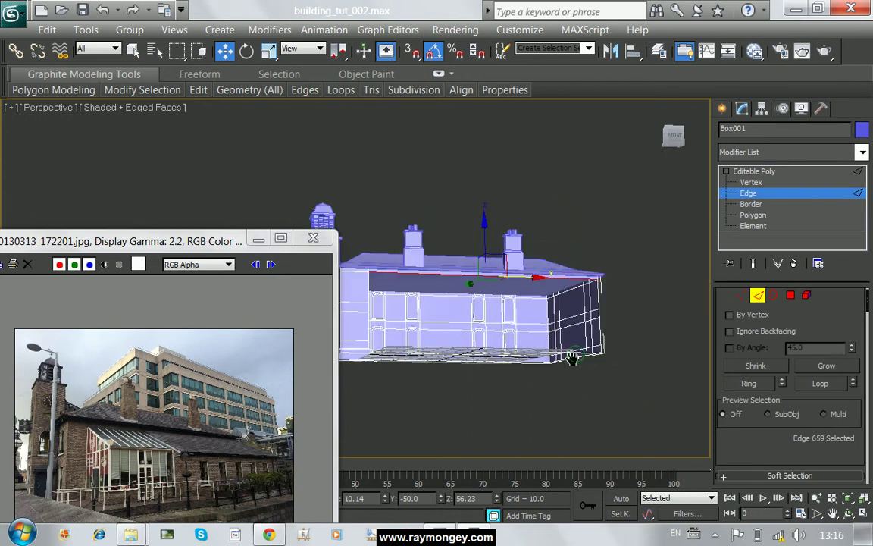
pyautogui.scroll(-2, 574, 356)
pyautogui.scroll(2, 572, 358)
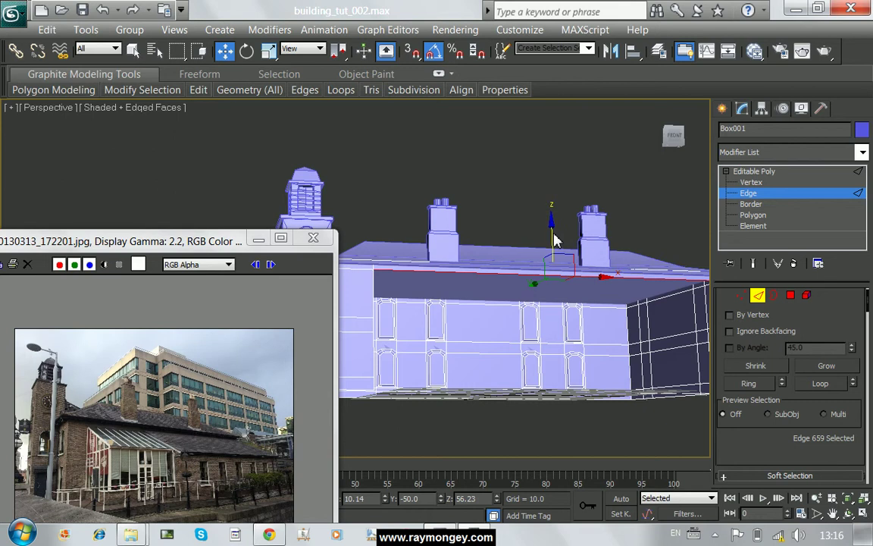
pyautogui.moveTo(554, 239); pyautogui.dragTo(553, 311)
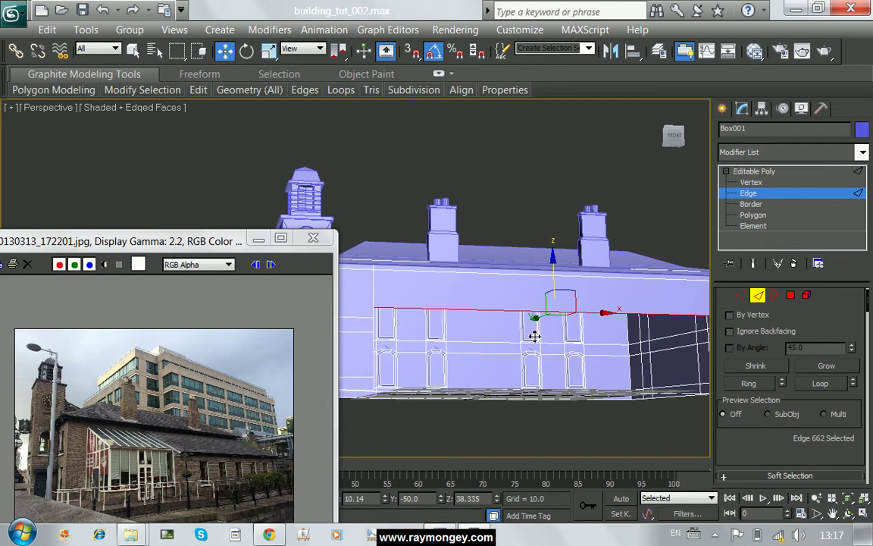
pyautogui.moveTo(757, 535)
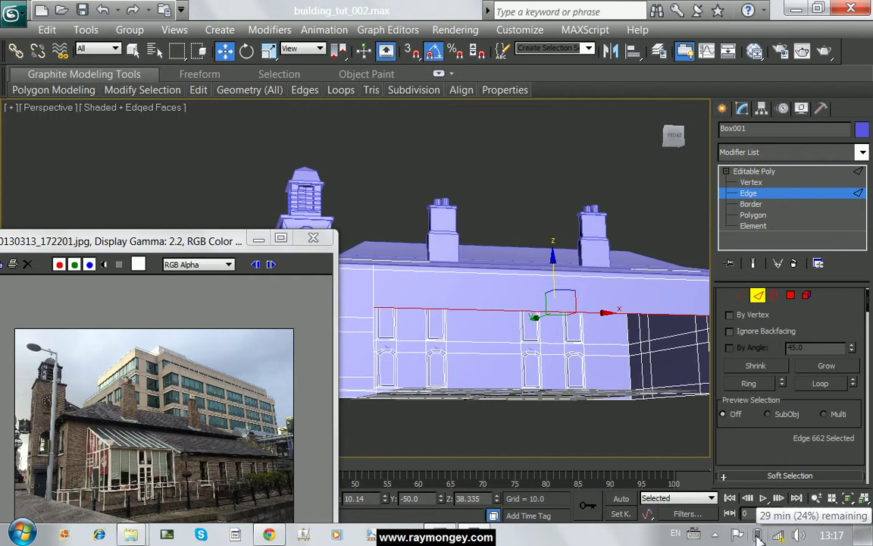
pyautogui.moveTo(558, 281); pyautogui.dragTo(559, 244)
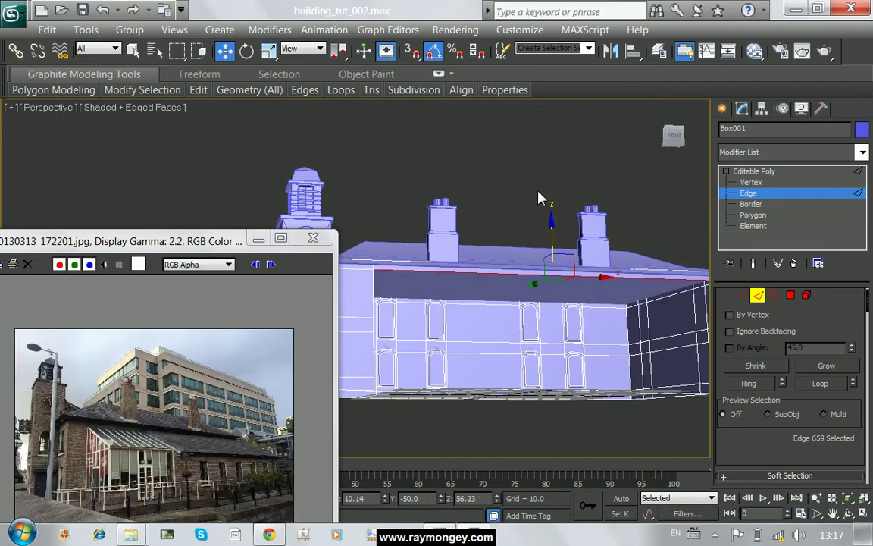
pyautogui.click(540, 326)
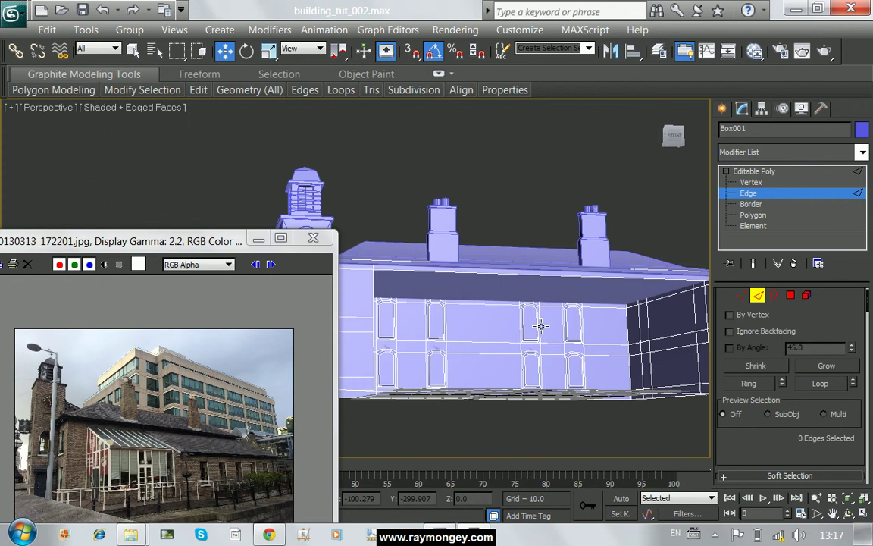
pyautogui.hotkey('ctrl', 'z')
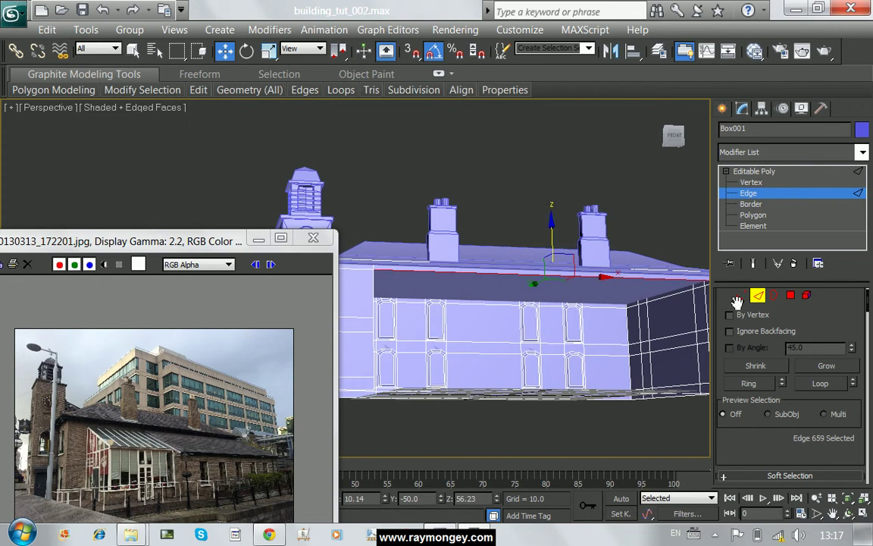
pyautogui.press('2')
pyautogui.press('1')
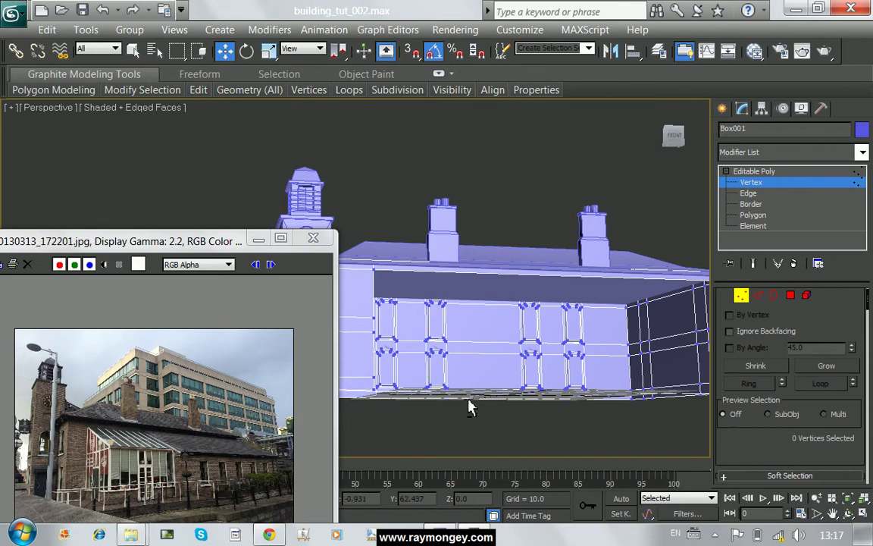
# Select both wall-top corner vertices below the roof and raise them along Z to the roof line.
pyautogui.keyDown('alt'); pyautogui.moveTo(468, 406); pyautogui.dragTo(471, 409, button='middle'); pyautogui.keyUp('alt')
pyautogui.press('alt')
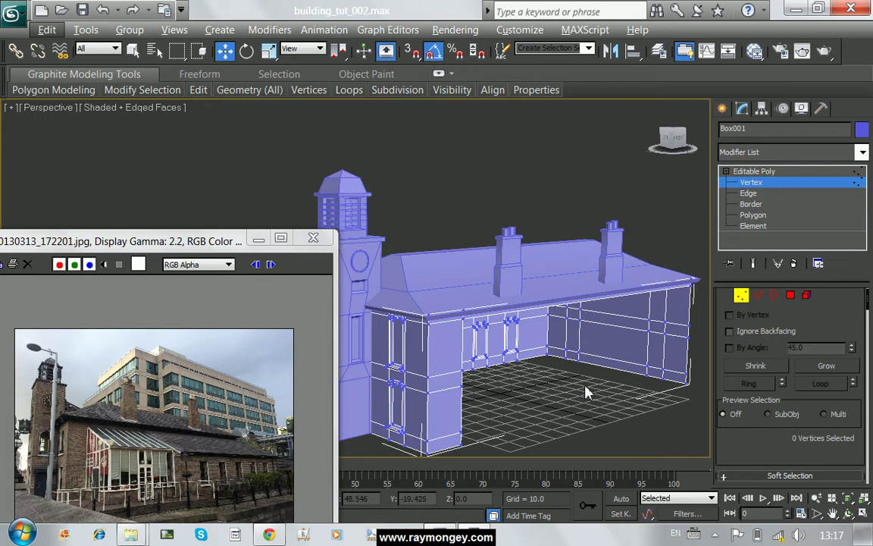
pyautogui.click(643, 318)
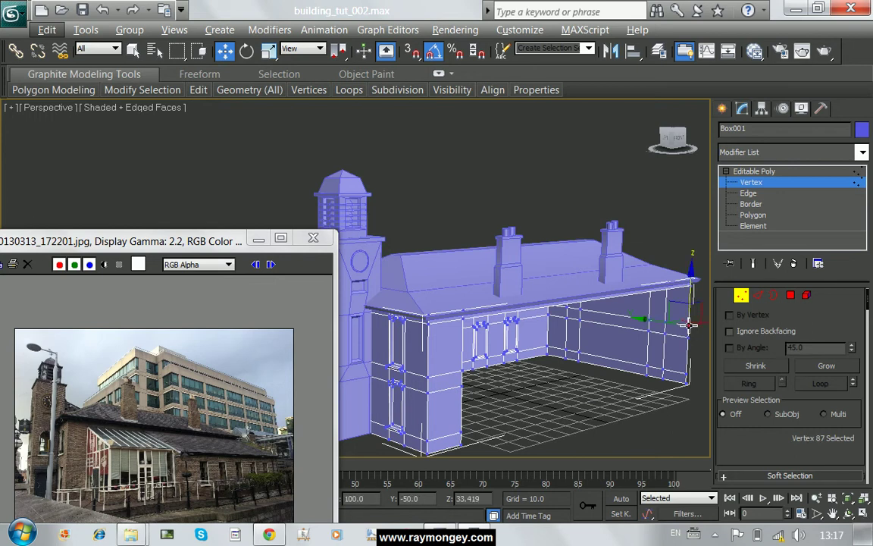
pyautogui.keyDown('ctrl'); pyautogui.click(540, 348); pyautogui.keyUp('ctrl')
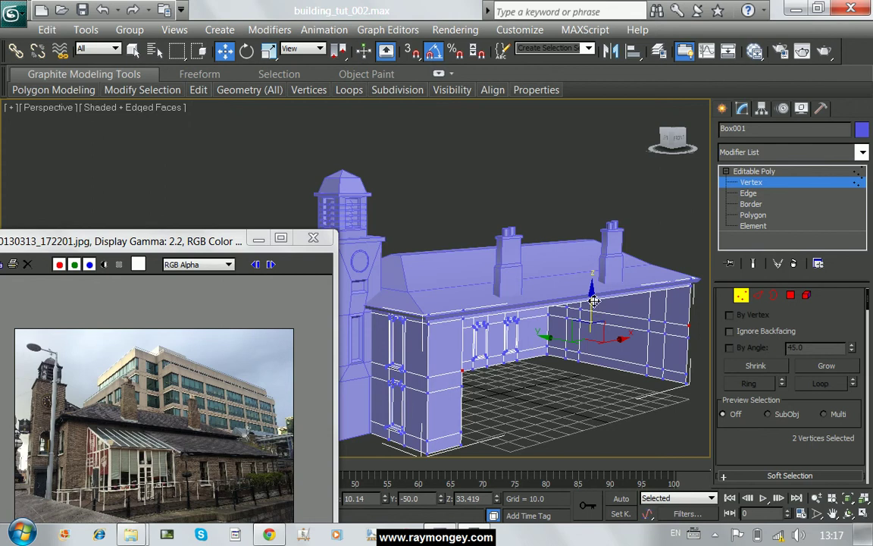
pyautogui.moveTo(594, 301)
pyautogui.mouseDown()
pyautogui.moveTo(604, 268)
pyautogui.moveTo(599, 241)
pyautogui.mouseUp()
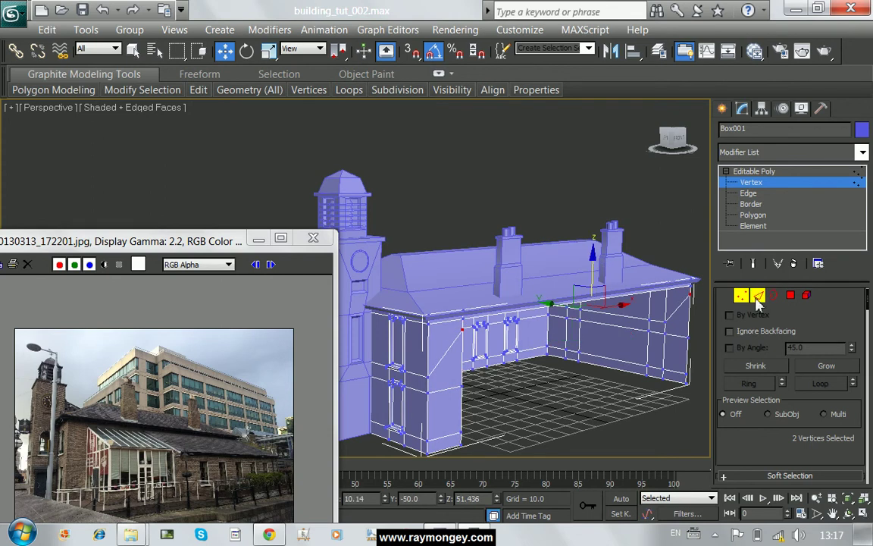
# Bridge the front wall's top edge and the right-hand corner edge with new faces.
pyautogui.press('2')
pyautogui.click(468, 322)
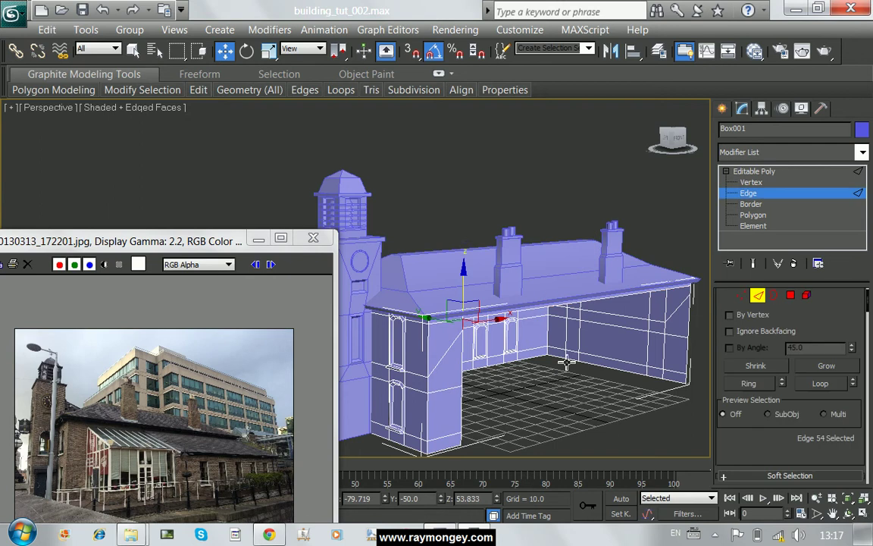
pyautogui.keyDown('ctrl'); pyautogui.click(688, 348); pyautogui.keyUp('ctrl')
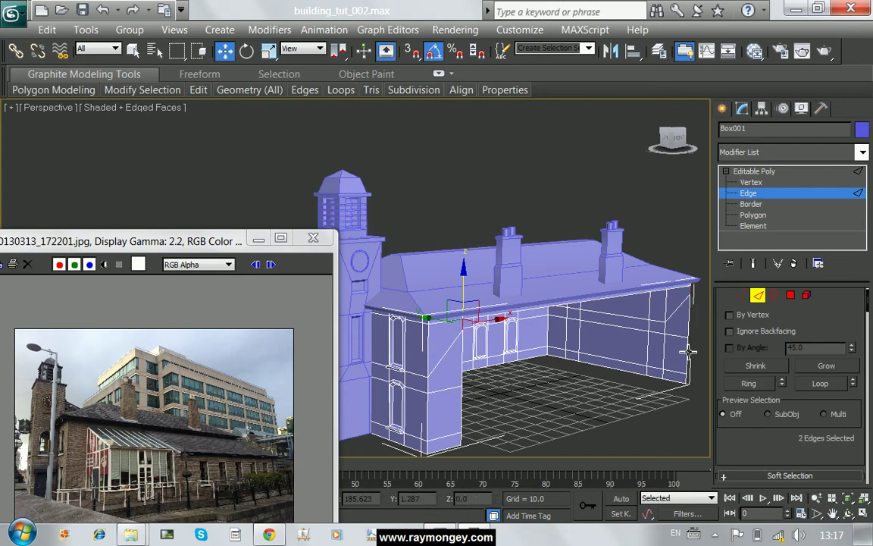
pyautogui.scroll(-5, 750, 330)
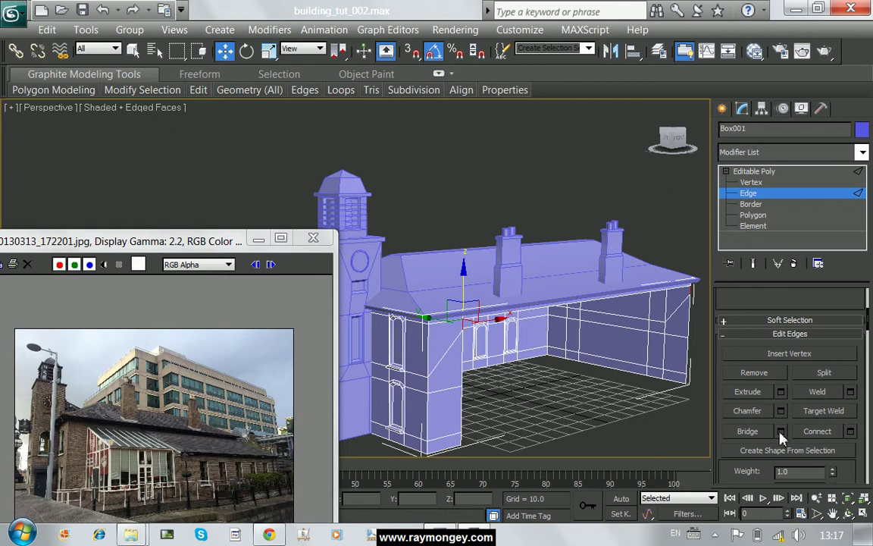
pyautogui.click(781, 431)
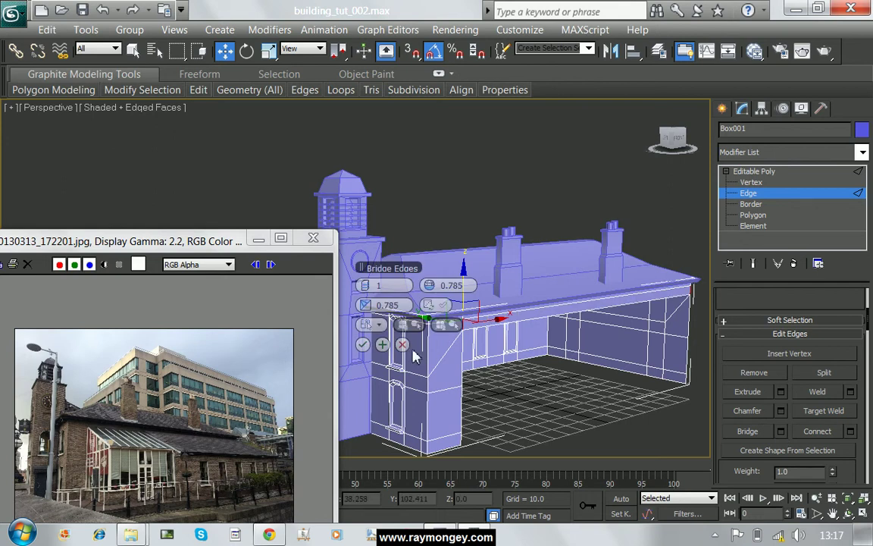
pyautogui.click(372, 267)
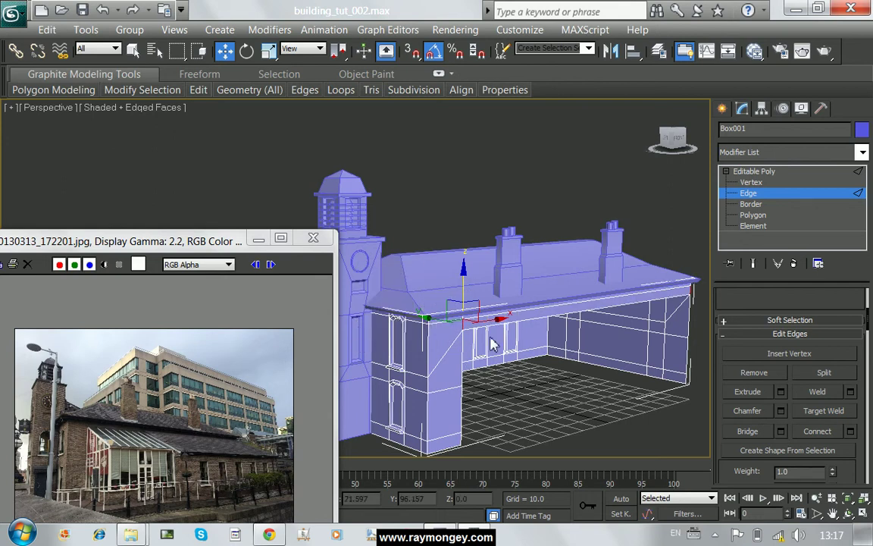
# Scale the bridged selection down along Z to flatten it, then move to the back roof edge.
pyautogui.press('r')
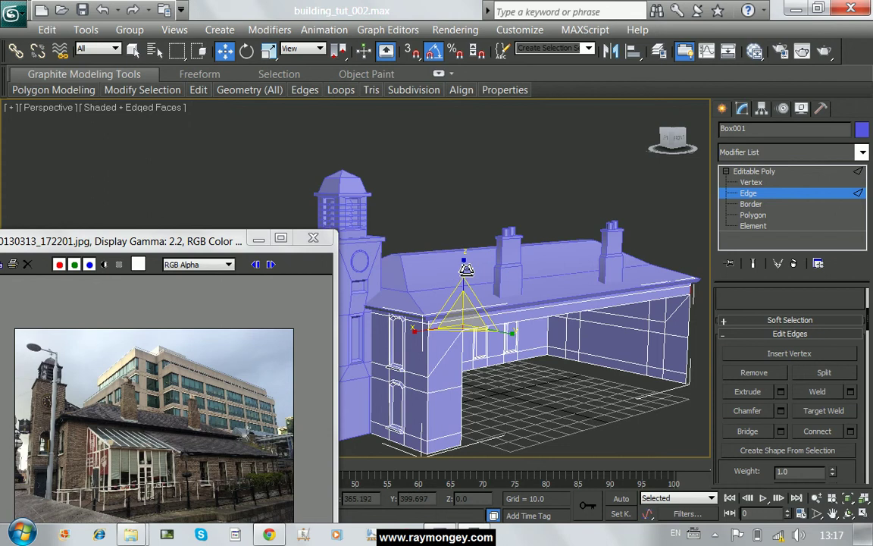
pyautogui.moveTo(466, 273); pyautogui.dragTo(466, 310)
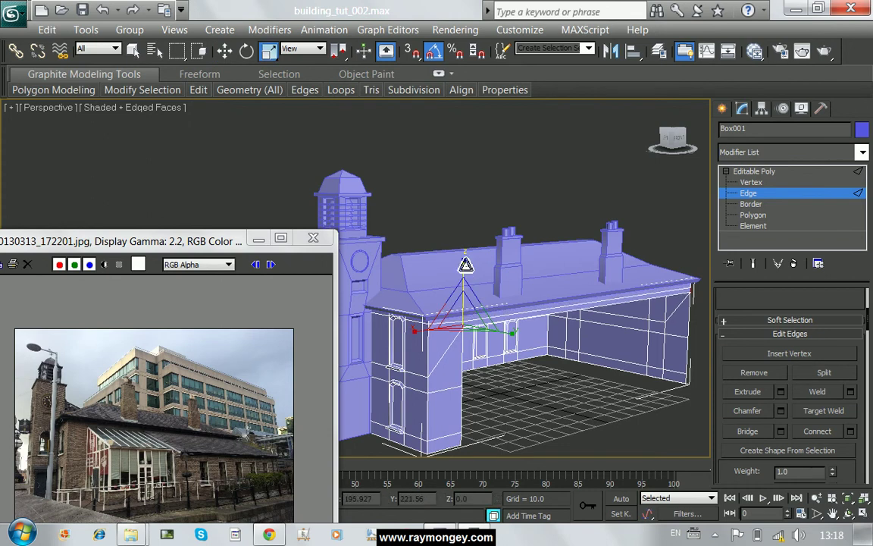
pyautogui.press('w')
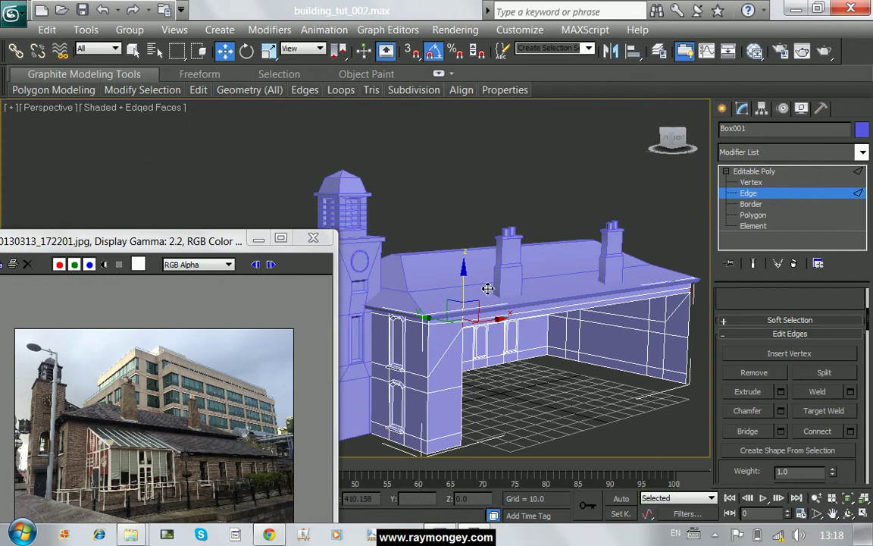
pyautogui.click(568, 406)
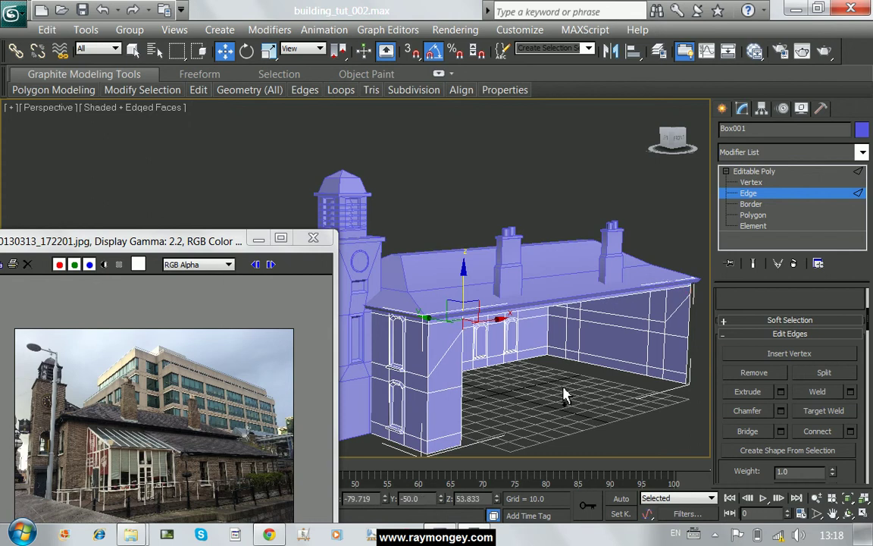
pyautogui.hotkey('ctrl', 'z')
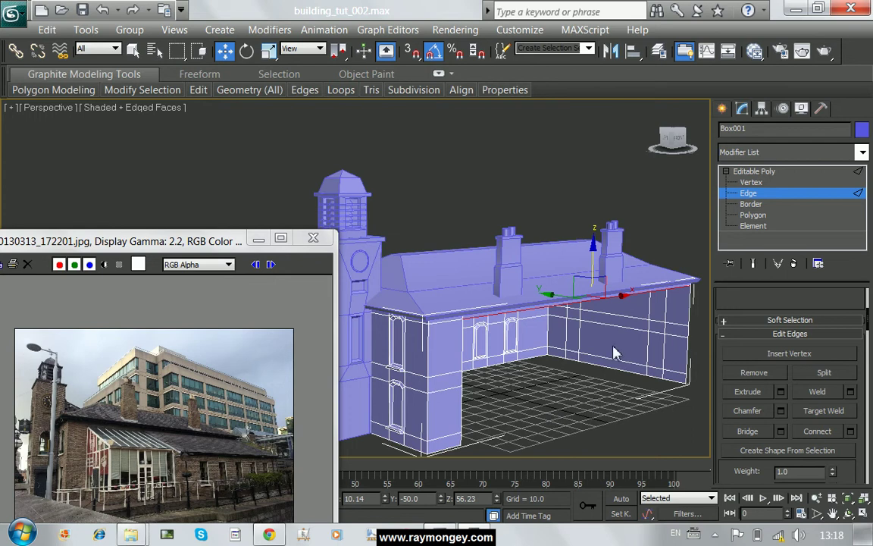
# Drag the back roof edge out and down into a long sloping overhang, then deselect in four-view layout.
pyautogui.keyDown('alt'); pyautogui.moveTo(615, 353); pyautogui.dragTo(614, 334, button='middle'); pyautogui.keyUp('alt')
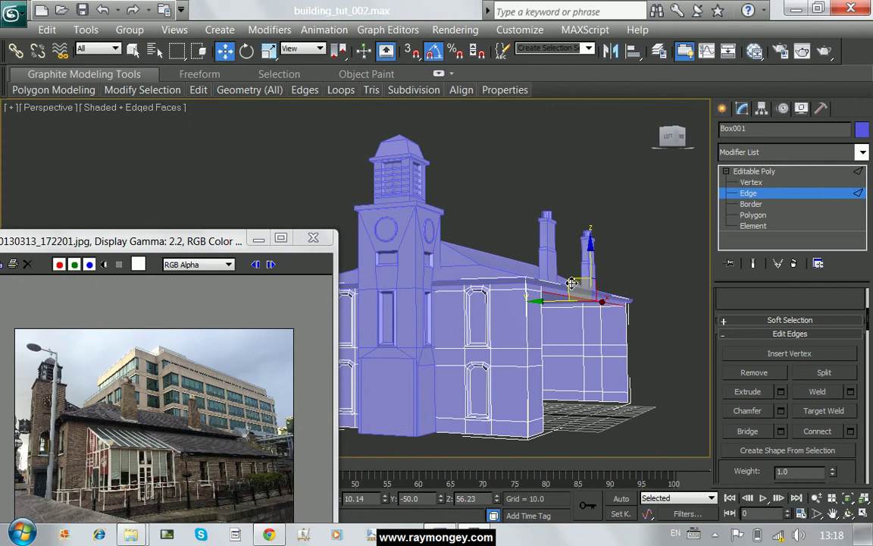
pyautogui.keyDown('shift'); pyautogui.moveTo(571, 282); pyautogui.dragTo(673, 363); pyautogui.keyUp('shift')
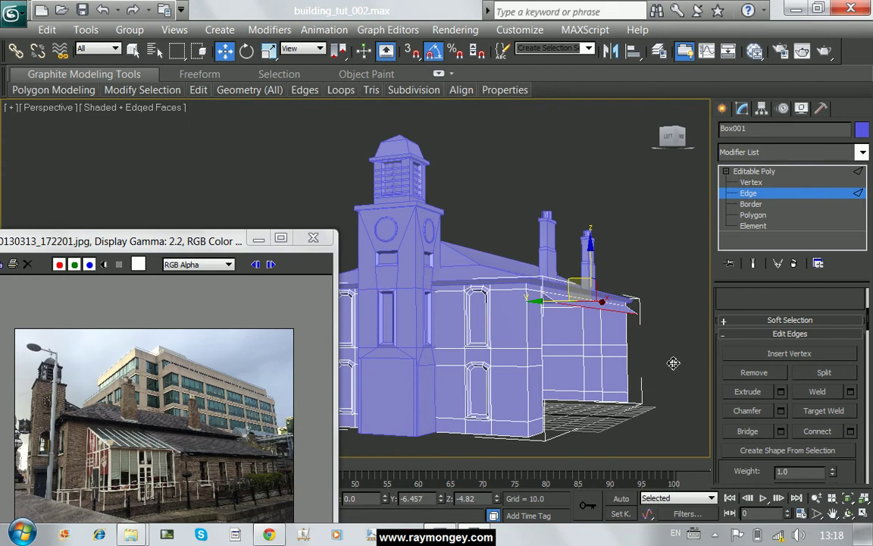
pyautogui.moveTo(673, 363)
pyautogui.keyDown('shift'); pyautogui.mouseDown()
pyautogui.moveTo(763, 438)
pyautogui.moveTo(724, 410)
pyautogui.mouseUp(); pyautogui.keyUp('shift')
pyautogui.moveTo(717, 406); pyautogui.dragTo(642, 349)
pyautogui.moveTo(587, 312)
pyautogui.mouseDown()
pyautogui.moveTo(601, 285)
pyautogui.moveTo(626, 311)
pyautogui.moveTo(646, 287)
pyautogui.moveTo(636, 298)
pyautogui.mouseUp()
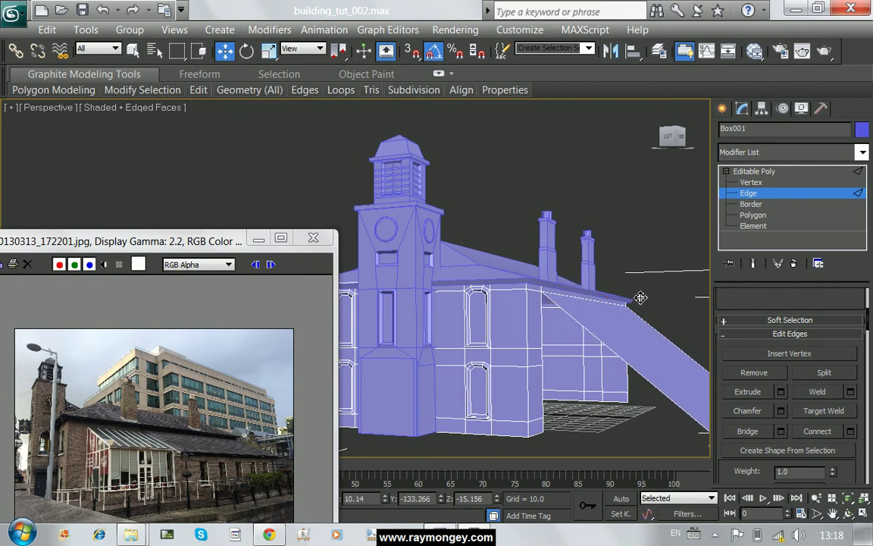
pyautogui.hotkey('alt', 'w')
pyautogui.click(637, 304)
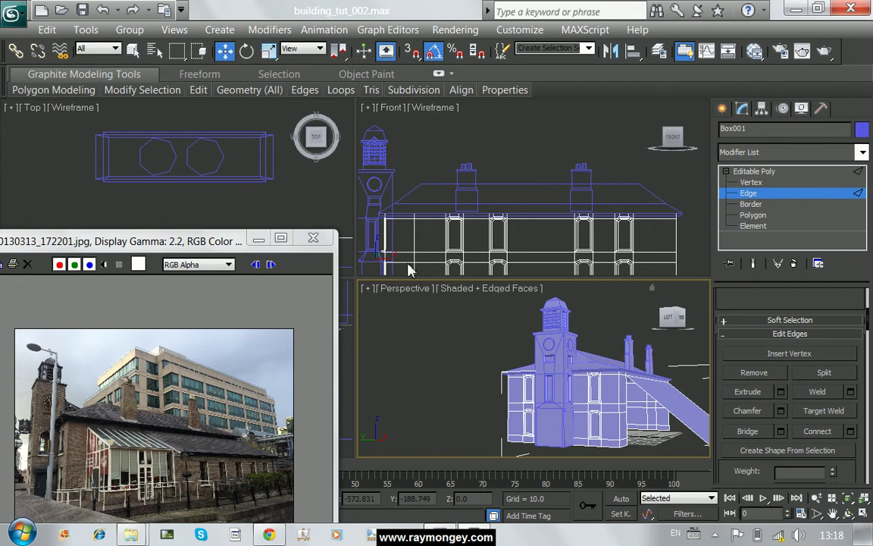
# Move the reference photo aside and frame the building in the Left view with the grid hidden.
pyautogui.moveTo(228, 241)
pyautogui.mouseDown()
pyautogui.moveTo(262, 245)
pyautogui.moveTo(613, 130)
pyautogui.mouseUp()
pyautogui.scroll(-2, 165, 384)
pyautogui.scroll(-2, 165, 384)
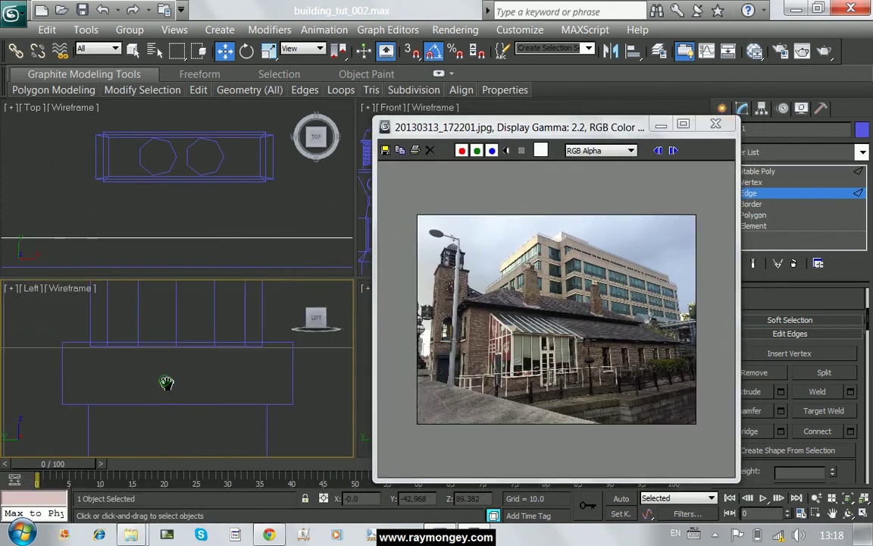
pyautogui.scroll(-2, 165, 383)
pyautogui.scroll(-2, 167, 385)
pyautogui.scroll(-1, 166, 385)
pyautogui.scroll(-1, 167, 385)
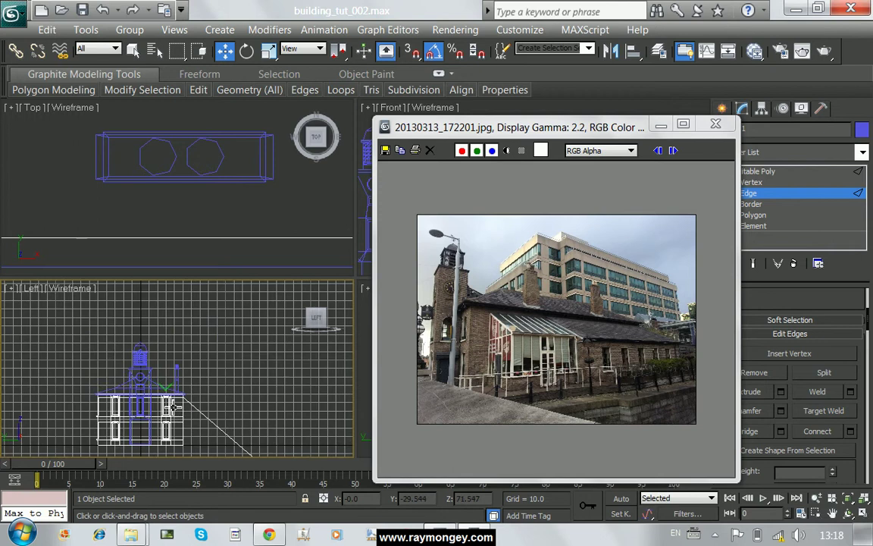
pyautogui.moveTo(167, 385); pyautogui.dragTo(178, 353, button='middle')
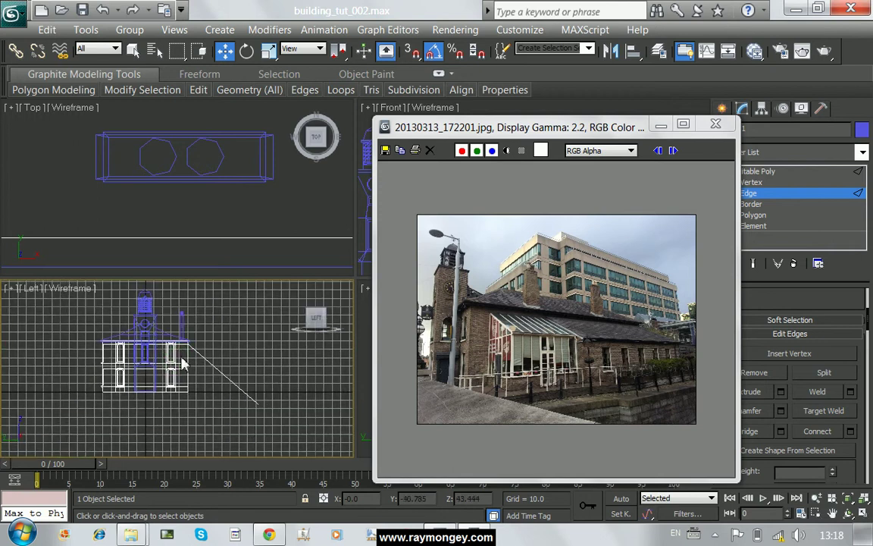
pyautogui.press('g')
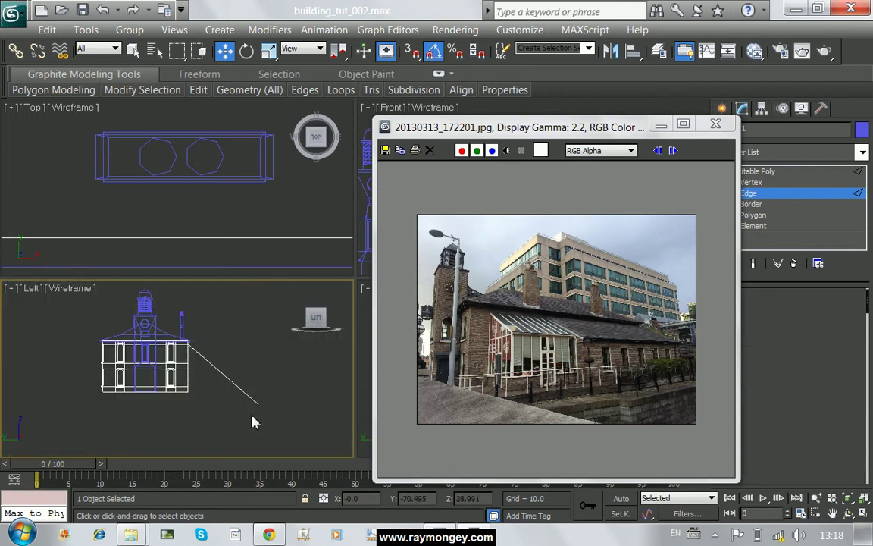
# Pull the slanted roof line's loose end vertex up and back toward the building.
pyautogui.press('1')
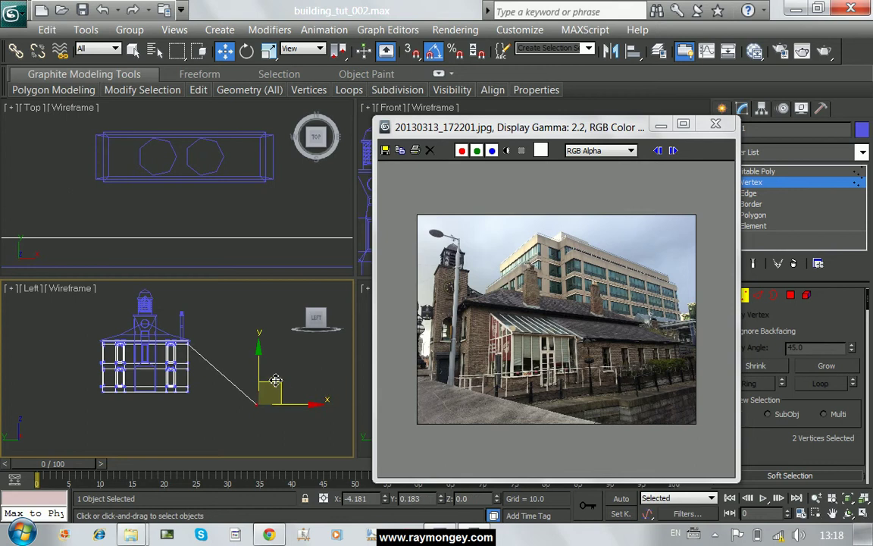
pyautogui.moveTo(275, 380); pyautogui.dragTo(234, 348)
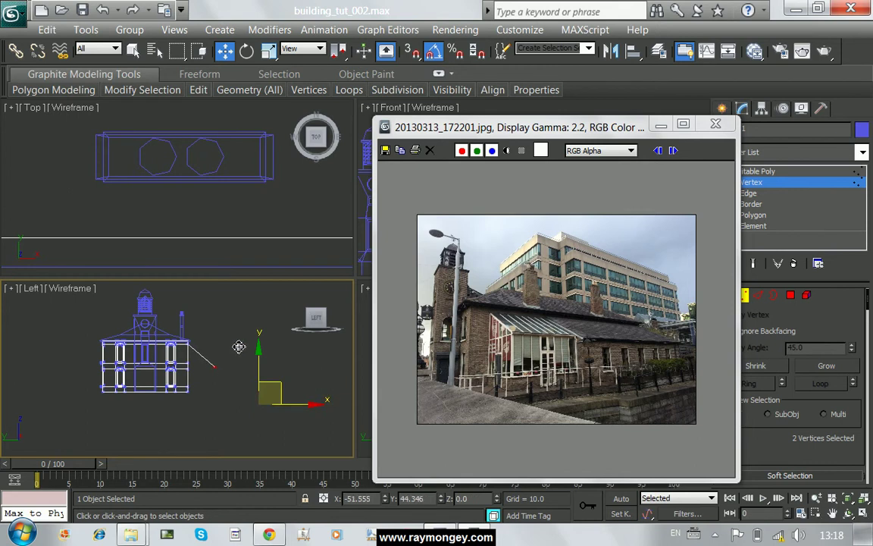
pyautogui.moveTo(240, 344); pyautogui.dragTo(241, 344)
pyautogui.moveTo(640, 129)
pyautogui.mouseDown()
pyautogui.moveTo(174, 155)
pyautogui.moveTo(183, 153)
pyautogui.mouseUp()
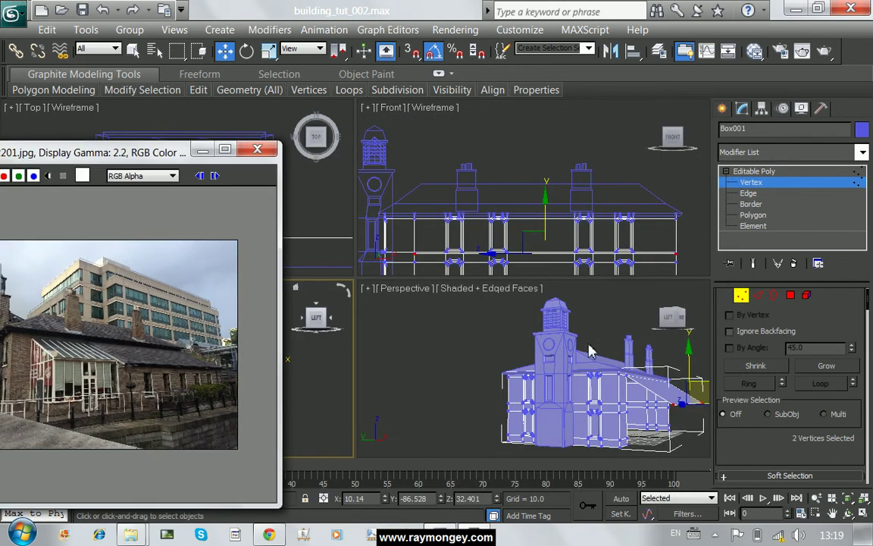
pyautogui.moveTo(642, 371)
pyautogui.keyDown('alt'); pyautogui.mouseDown(button='middle')
pyautogui.moveTo(597, 384)
pyautogui.moveTo(599, 376)
pyautogui.moveTo(591, 386)
pyautogui.moveTo(622, 375)
pyautogui.mouseUp(button='middle'); pyautogui.keyUp('alt')
pyautogui.click(741, 297)
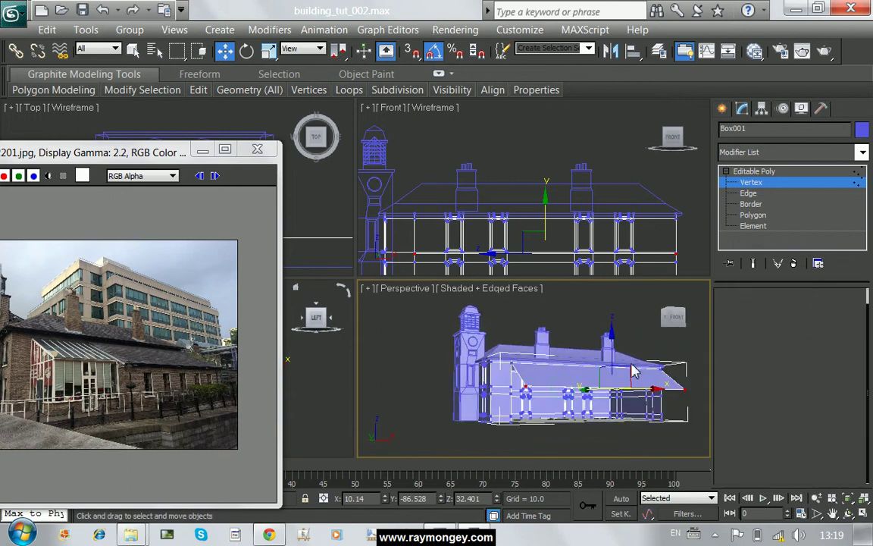
# Isolate the building object and switch to edge editing.
pyautogui.rightClick(550, 370)
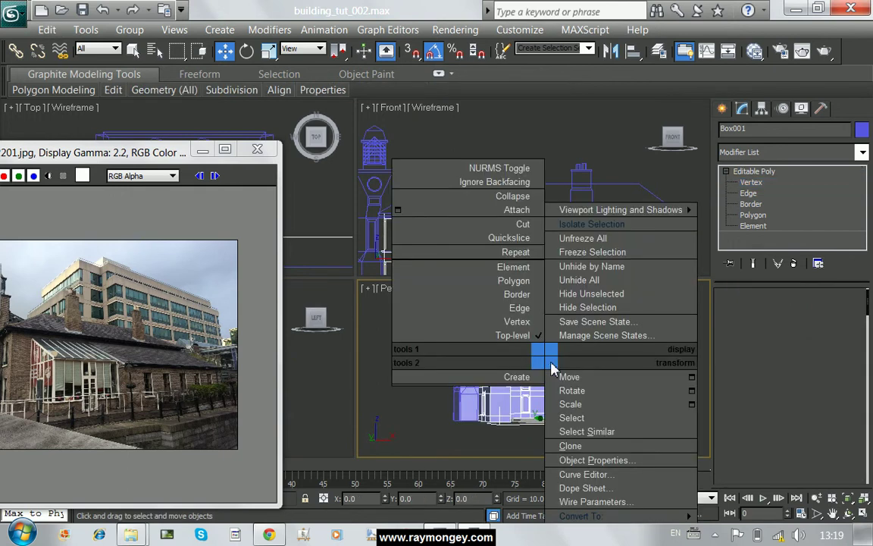
pyautogui.click(592, 224)
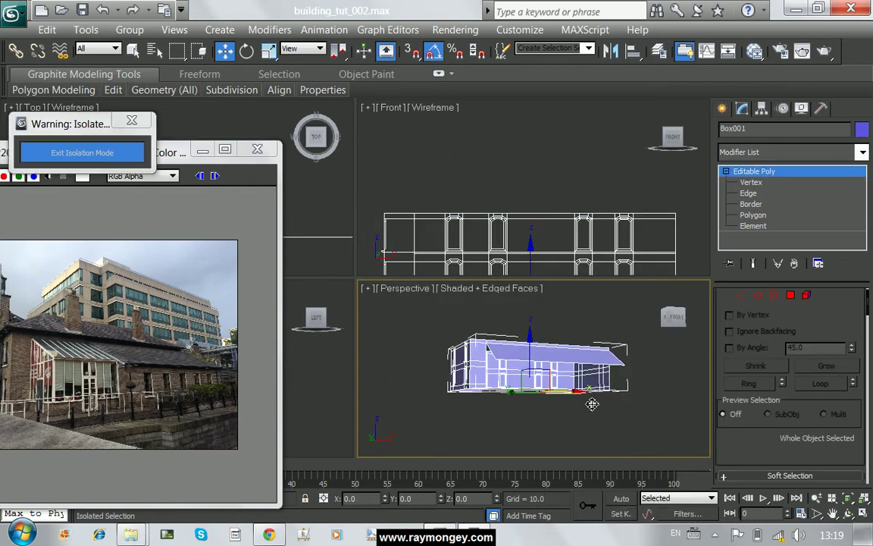
pyautogui.moveTo(592, 404)
pyautogui.keyDown('alt'); pyautogui.mouseDown(button='middle')
pyautogui.moveTo(545, 451)
pyautogui.moveTo(541, 443)
pyautogui.mouseUp(button='middle'); pyautogui.keyUp('alt')
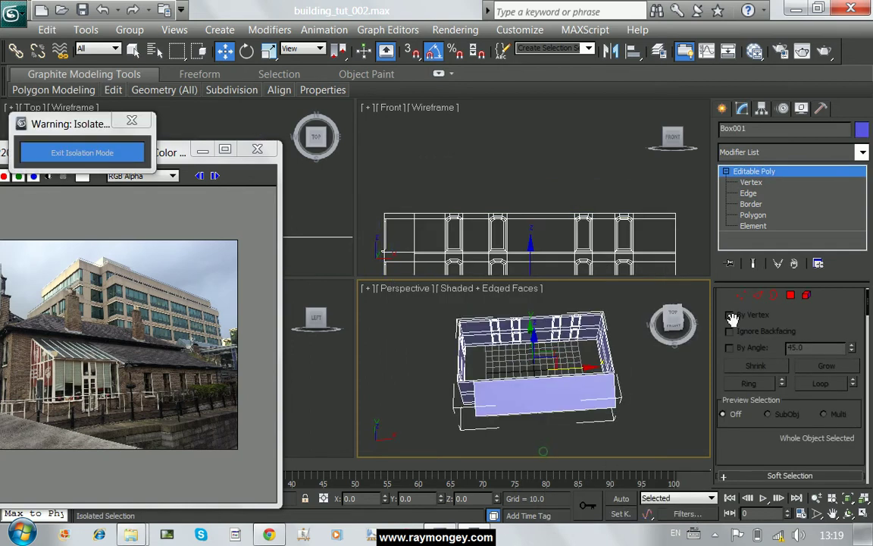
pyautogui.press('2')
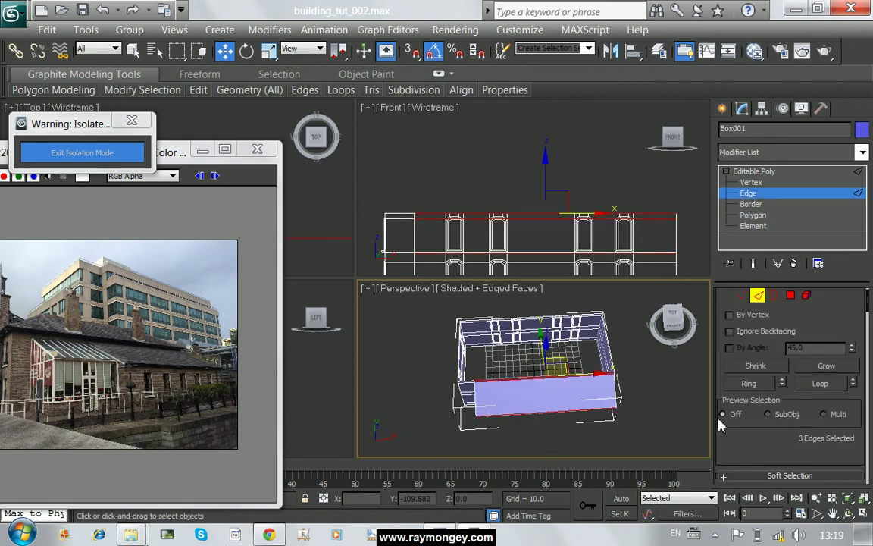
pyautogui.scroll(-1, 789, 326)
pyautogui.scroll(-4, 794, 277)
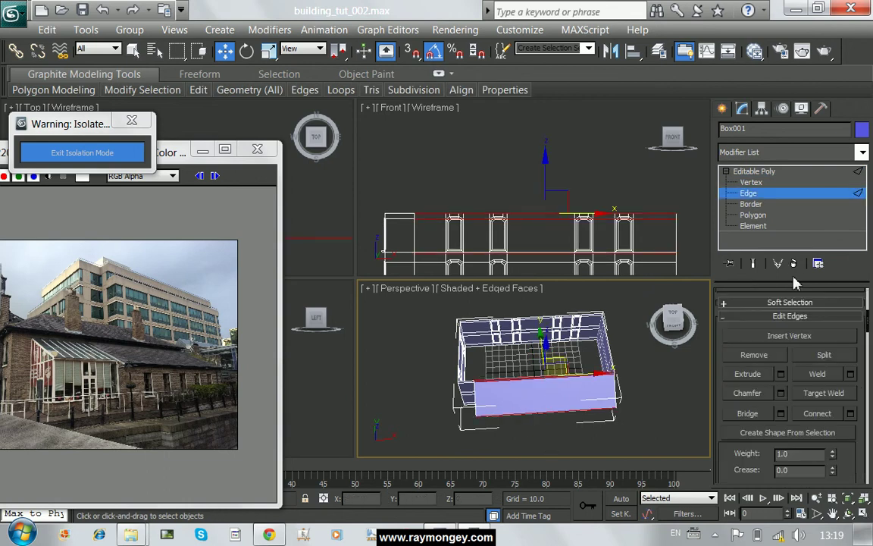
# Connect the selected edges with 2 segments at pinch 0 and slide the new edges left.
pyautogui.click(850, 414)
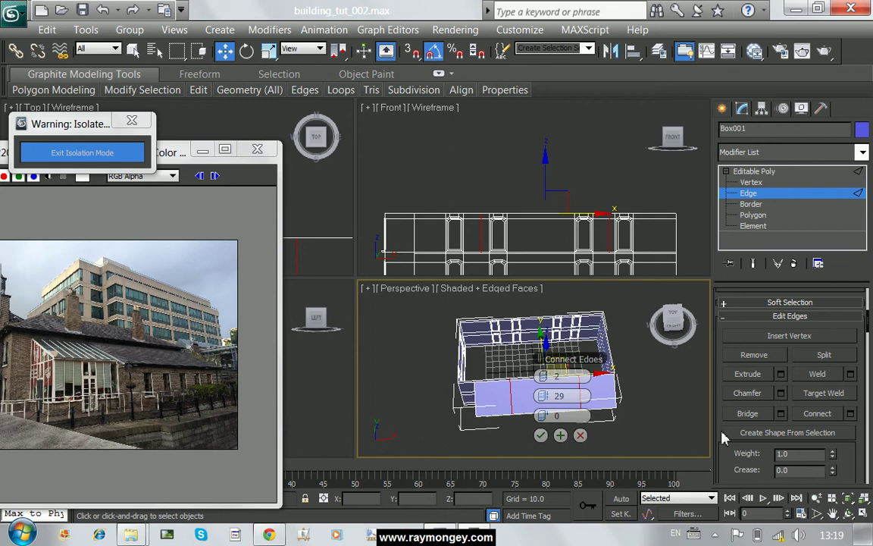
pyautogui.doubleClick(561, 395)
pyautogui.write('0')
pyautogui.press('Return')
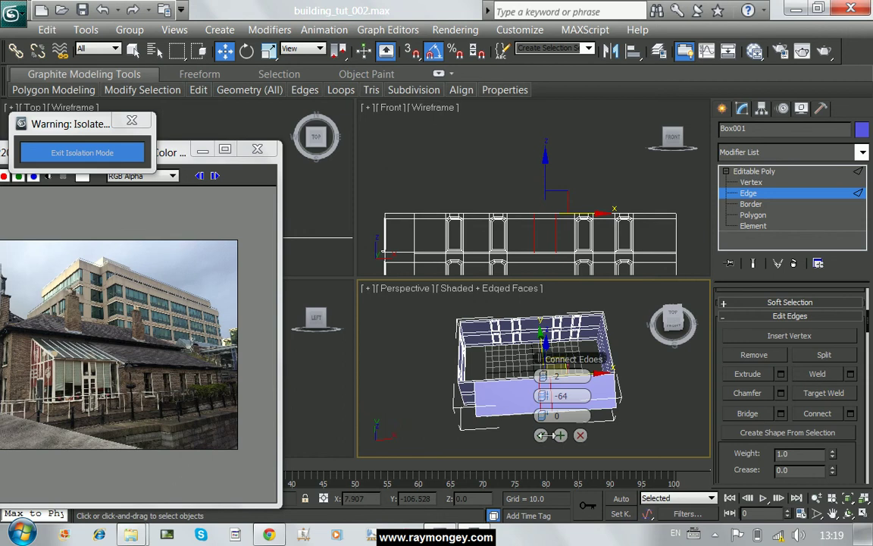
pyautogui.click(540, 434)
pyautogui.moveTo(578, 396); pyautogui.dragTo(564, 390)
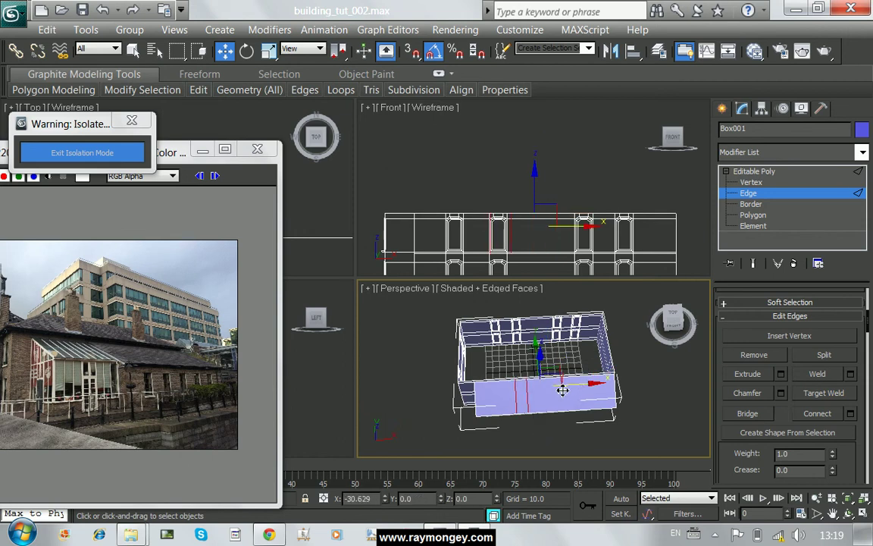
pyautogui.moveTo(564, 389); pyautogui.dragTo(592, 408)
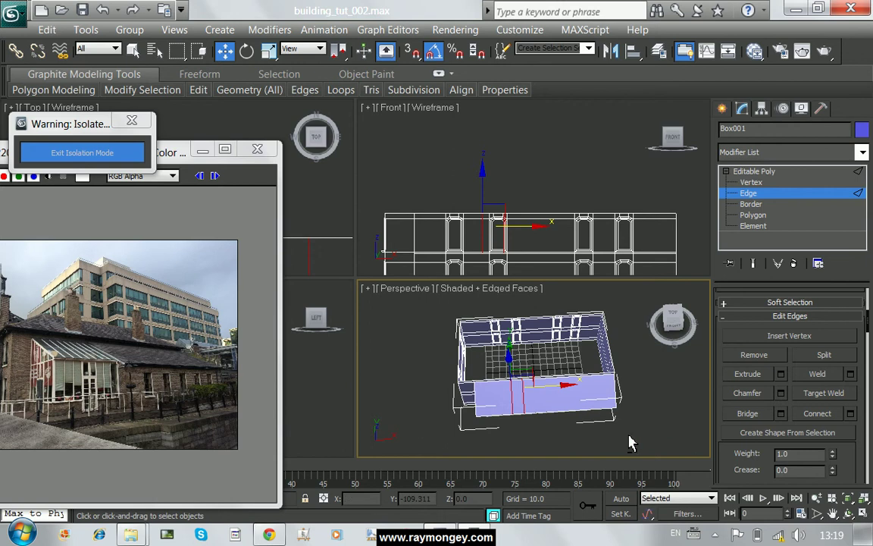
pyautogui.keyDown('alt'); pyautogui.moveTo(655, 397); pyautogui.dragTo(656, 393, button='middle'); pyautogui.keyUp('alt')
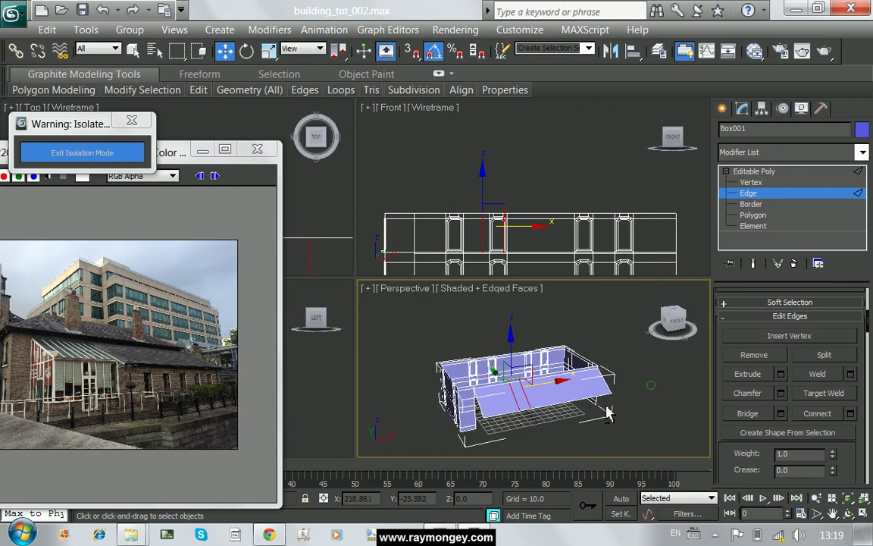
pyautogui.moveTo(606, 413); pyautogui.dragTo(609, 384, button='middle')
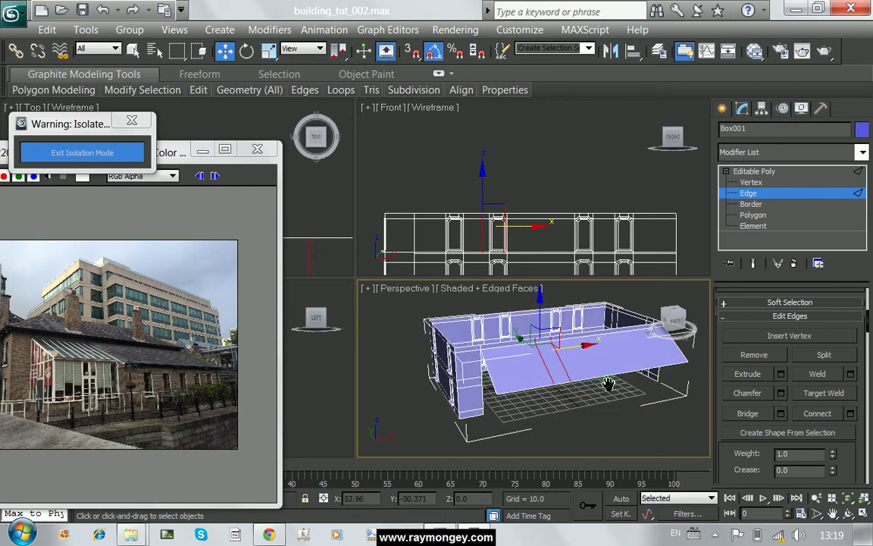
pyautogui.click(599, 391)
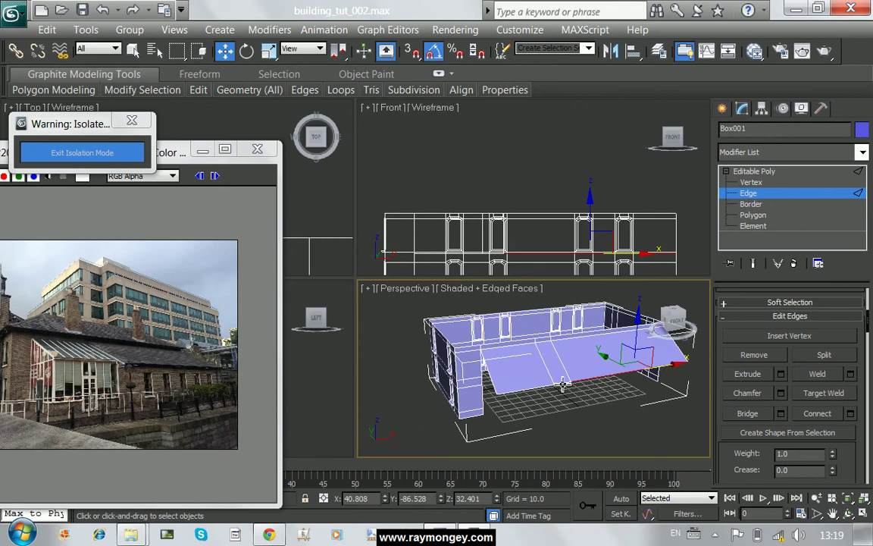
# Move the sloped face's lower edge left and align its vertices in the side view.
pyautogui.moveTo(562, 384)
pyautogui.mouseDown()
pyautogui.moveTo(583, 351)
pyautogui.moveTo(581, 409)
pyautogui.moveTo(583, 394)
pyautogui.mouseUp()
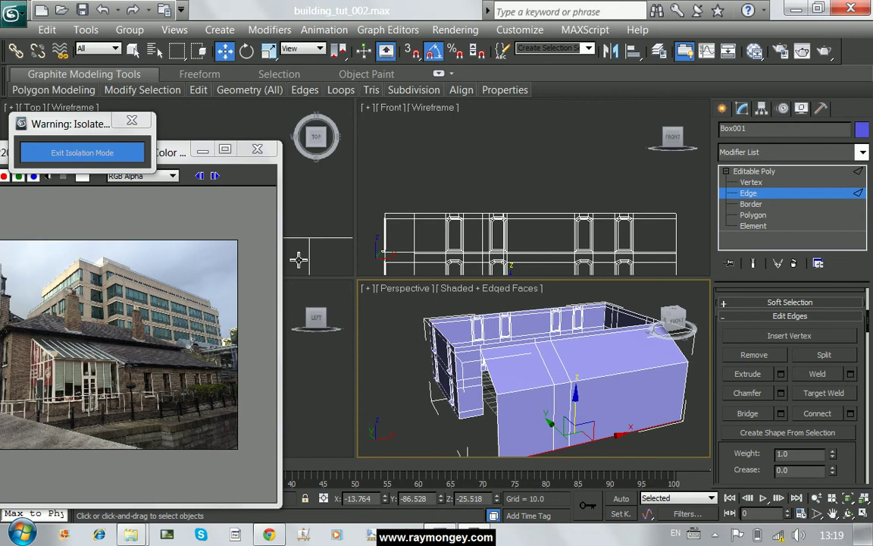
pyautogui.click(202, 150)
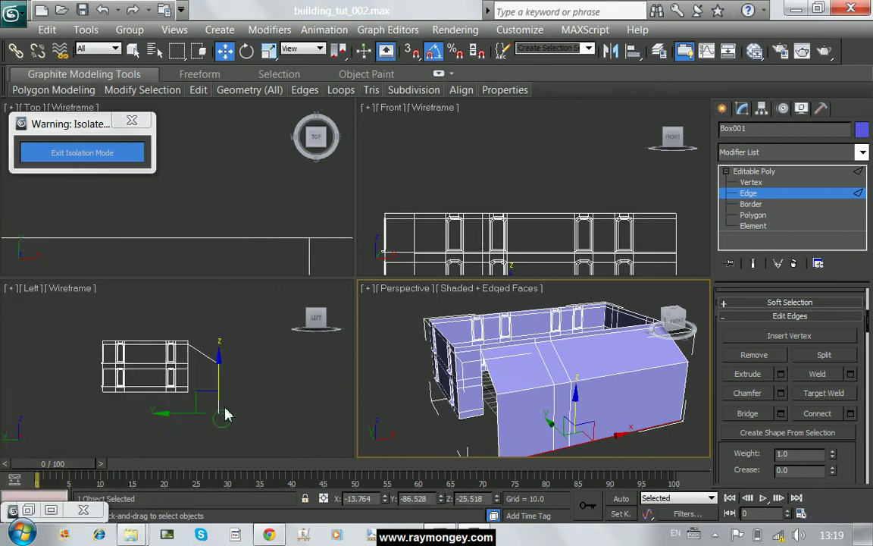
pyautogui.scroll(5, 225, 414)
pyautogui.moveTo(226, 399); pyautogui.dragTo(201, 369, button='middle')
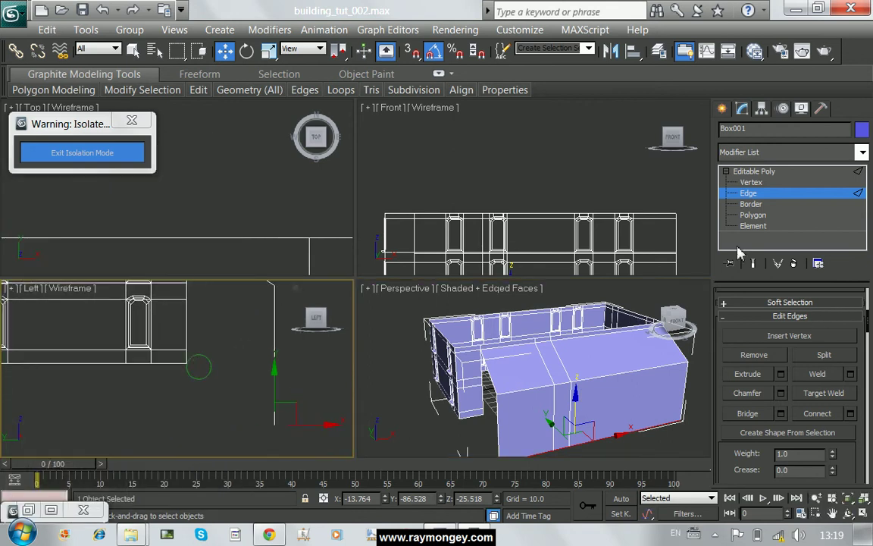
pyautogui.click(751, 182)
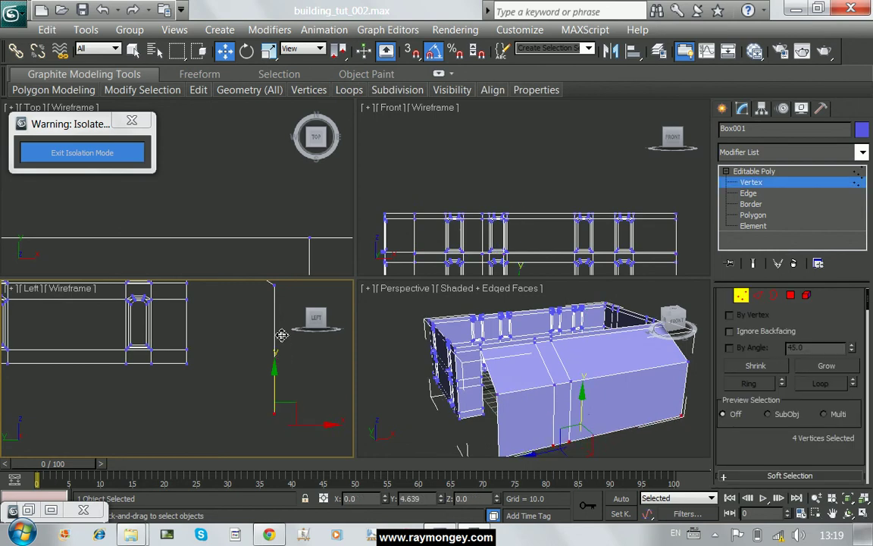
pyautogui.moveTo(281, 322); pyautogui.dragTo(283, 332)
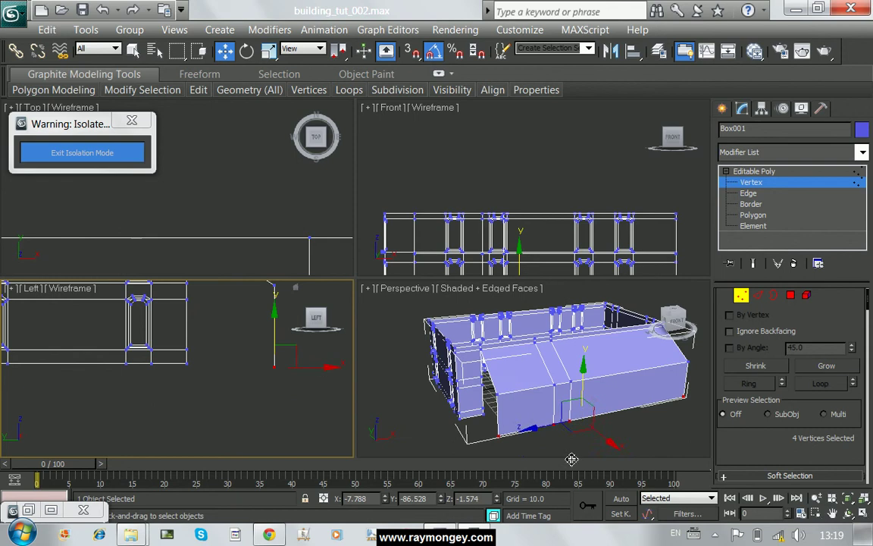
# Target-weld the archway base vertex onto the left wall.
pyautogui.scroll(5, 561, 432)
pyautogui.moveTo(577, 416)
pyautogui.mouseDown(button='middle')
pyautogui.moveTo(588, 400)
pyautogui.moveTo(553, 403)
pyautogui.moveTo(542, 384)
pyautogui.mouseUp(button='middle')
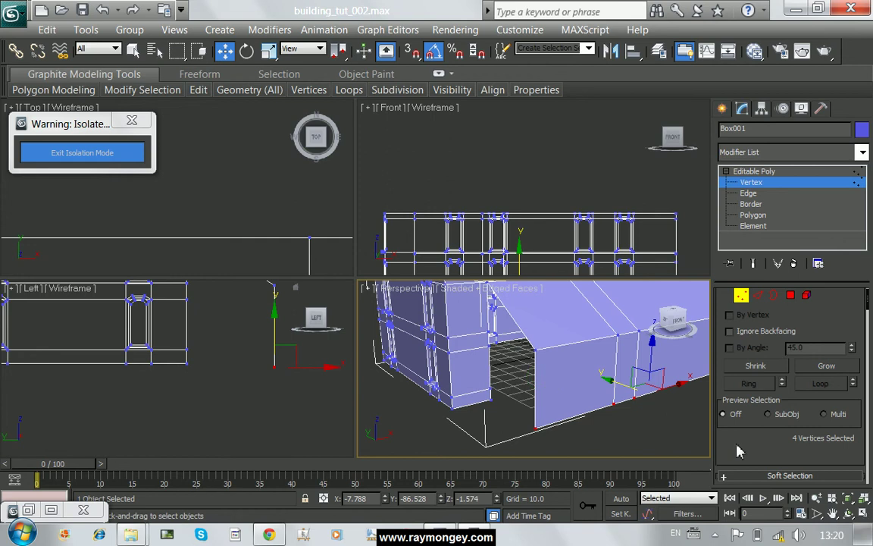
pyautogui.scroll(-1, 736, 384)
pyautogui.scroll(-3, 737, 394)
pyautogui.scroll(-2, 796, 370)
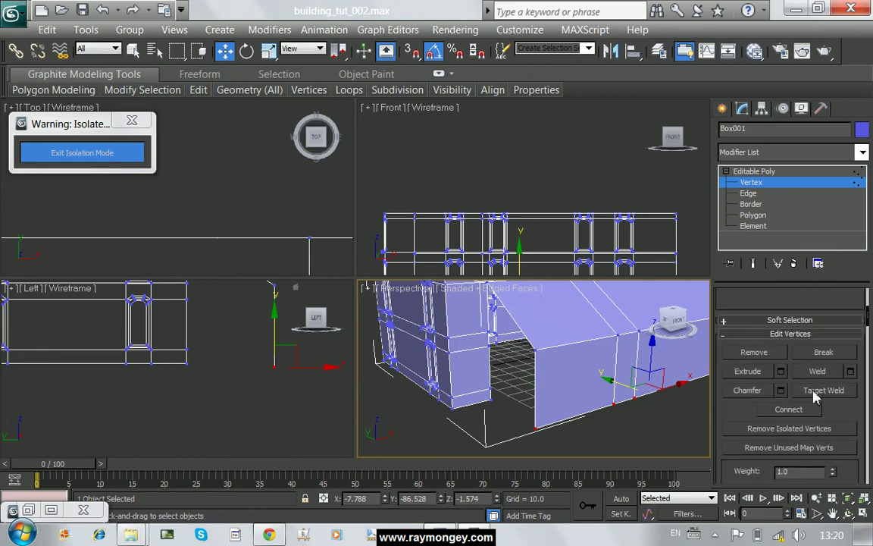
pyautogui.click(815, 393)
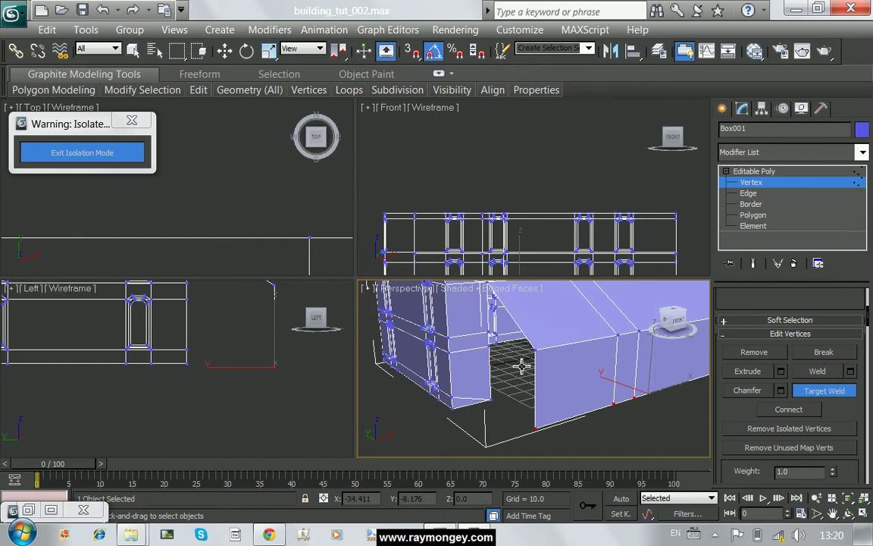
pyautogui.moveTo(470, 333)
pyautogui.mouseDown(button='middle')
pyautogui.moveTo(522, 385)
pyautogui.moveTo(512, 393)
pyautogui.mouseUp(button='middle')
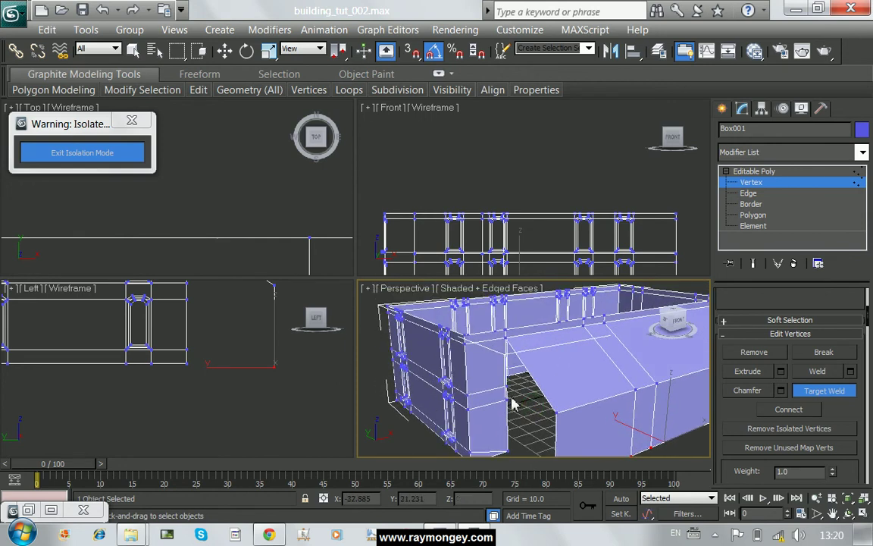
pyautogui.click(509, 402)
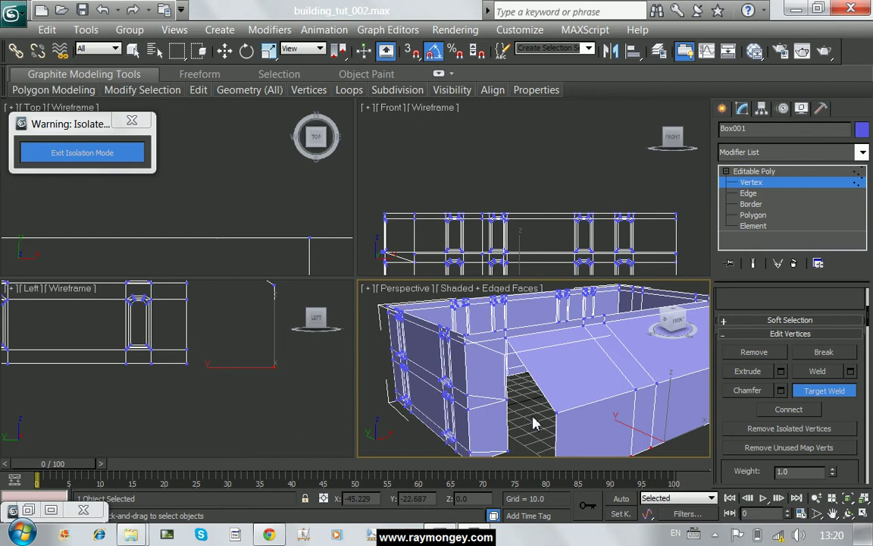
pyautogui.rightClick(562, 416)
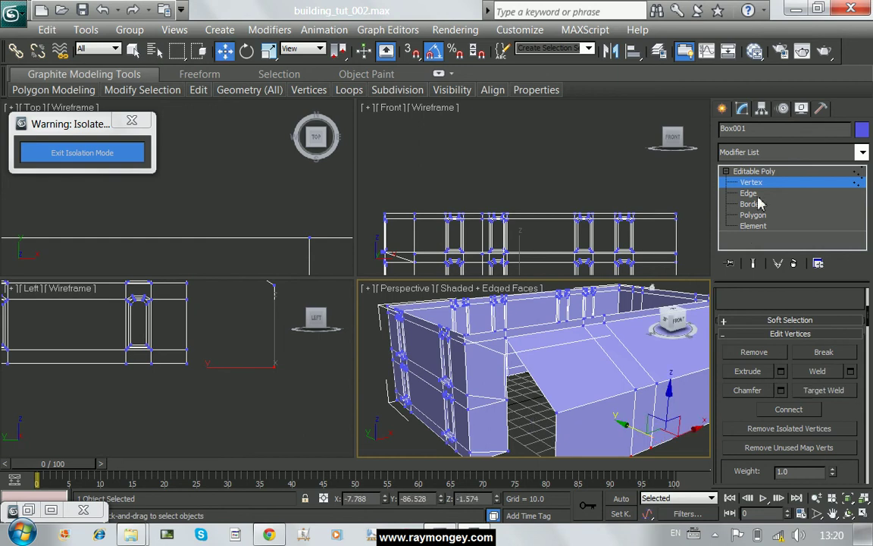
# Bridge the two edges across the wing's near opening with a new wall face.
pyautogui.click(748, 194)
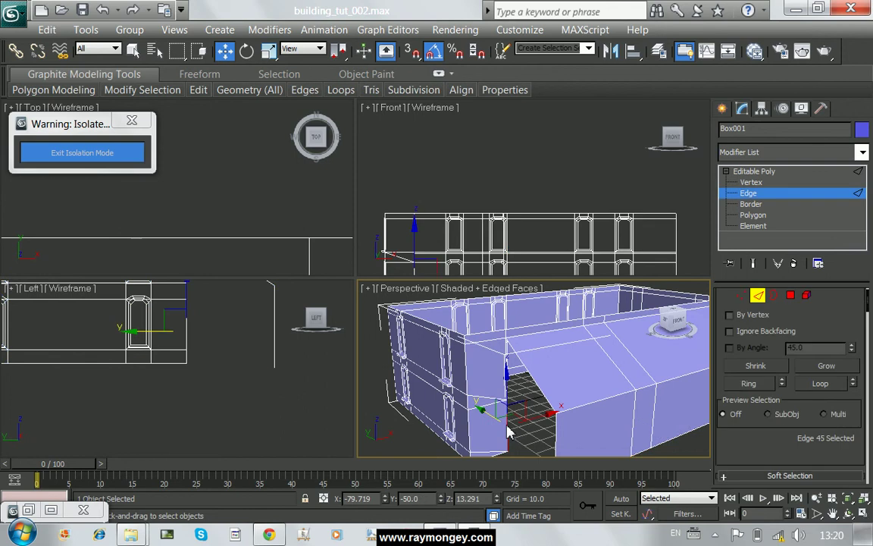
pyautogui.keyDown('ctrl'); pyautogui.click(557, 441); pyautogui.keyUp('ctrl')
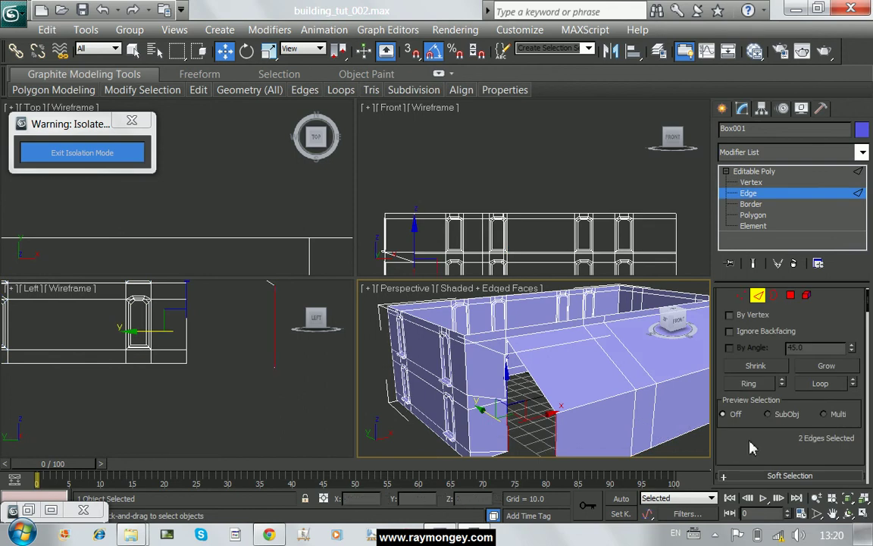
pyautogui.scroll(-3, 754, 424)
pyautogui.scroll(-2, 769, 376)
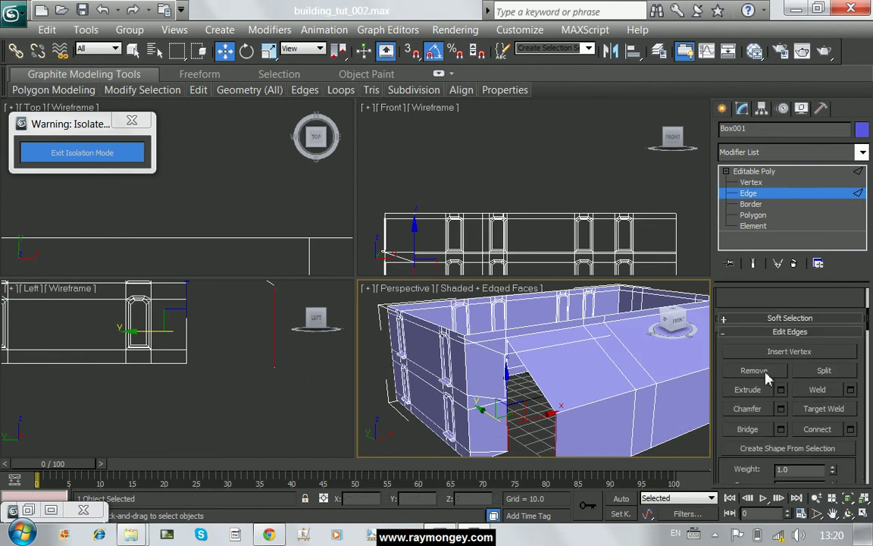
pyautogui.click(780, 429)
pyautogui.click(539, 435)
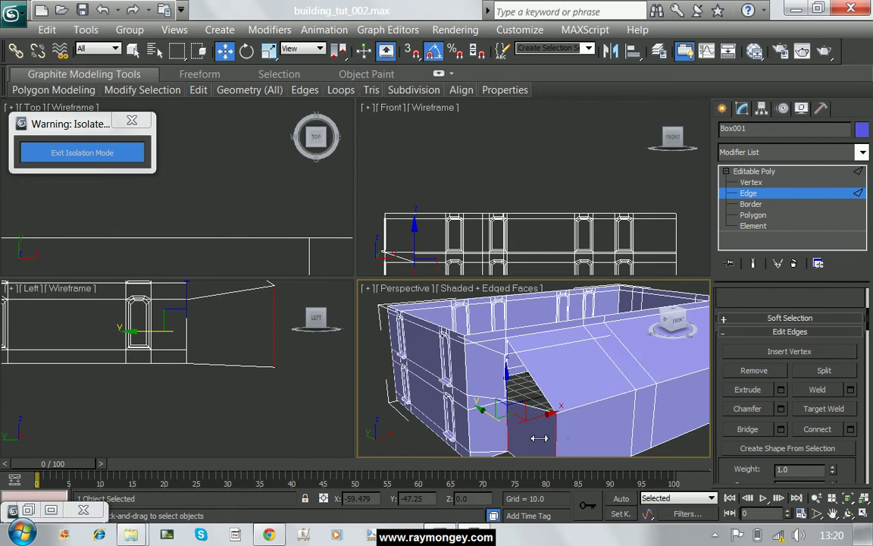
pyautogui.moveTo(599, 425)
pyautogui.mouseDown(button='middle')
pyautogui.moveTo(604, 413)
pyautogui.moveTo(562, 418)
pyautogui.mouseUp(button='middle')
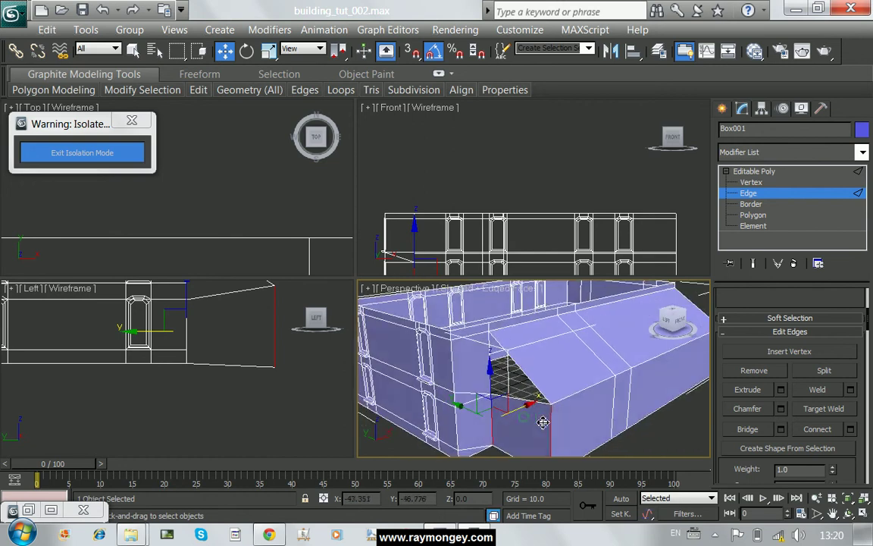
# Cap the remaining triangular border hole beside the archway with a new face.
pyautogui.click(750, 204)
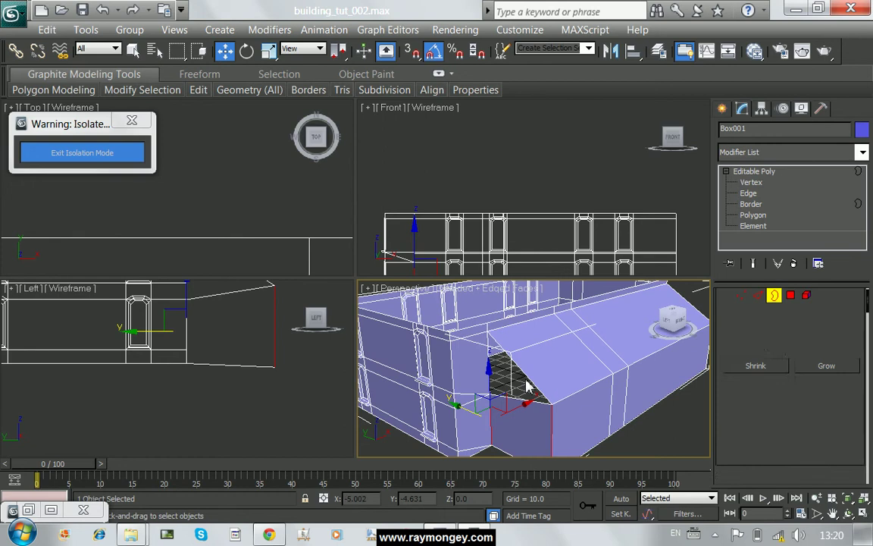
pyautogui.click(528, 381)
pyautogui.scroll(-3, 765, 458)
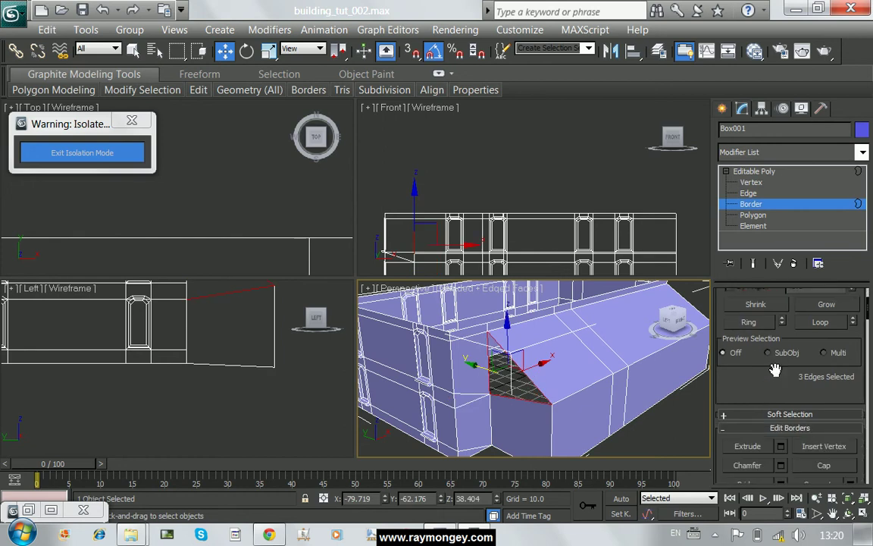
pyautogui.click(822, 417)
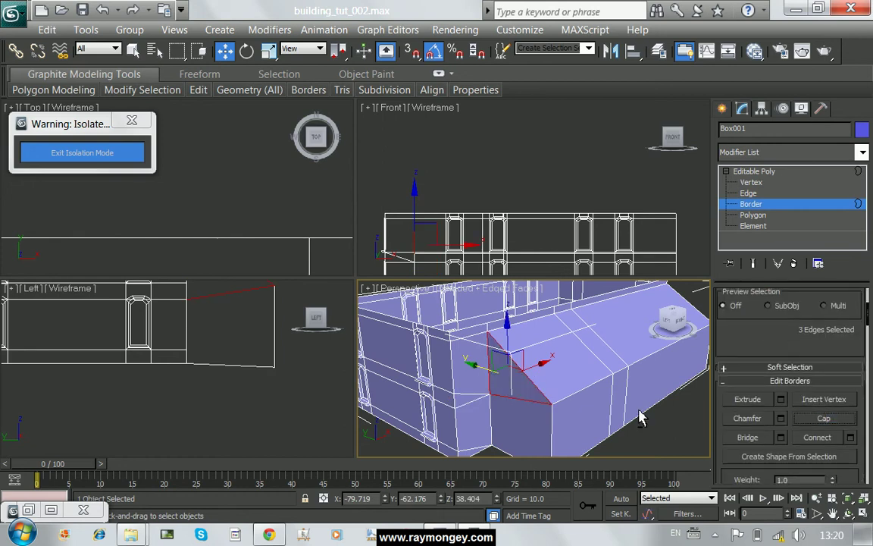
pyautogui.moveTo(580, 392)
pyautogui.keyDown('alt'); pyautogui.mouseDown(button='middle')
pyautogui.moveTo(608, 410)
pyautogui.moveTo(529, 389)
pyautogui.moveTo(473, 387)
pyautogui.moveTo(602, 391)
pyautogui.moveTo(536, 409)
pyautogui.mouseUp(button='middle'); pyautogui.keyUp('alt')
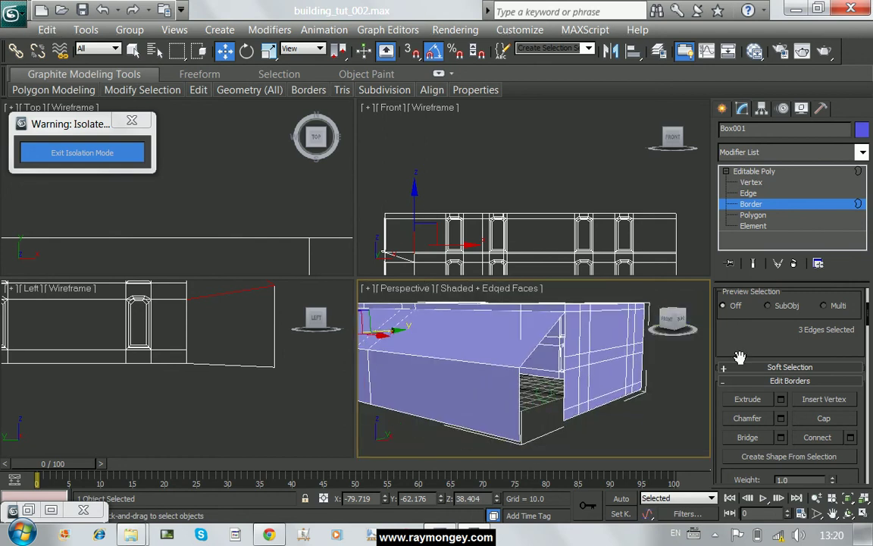
pyautogui.click(750, 182)
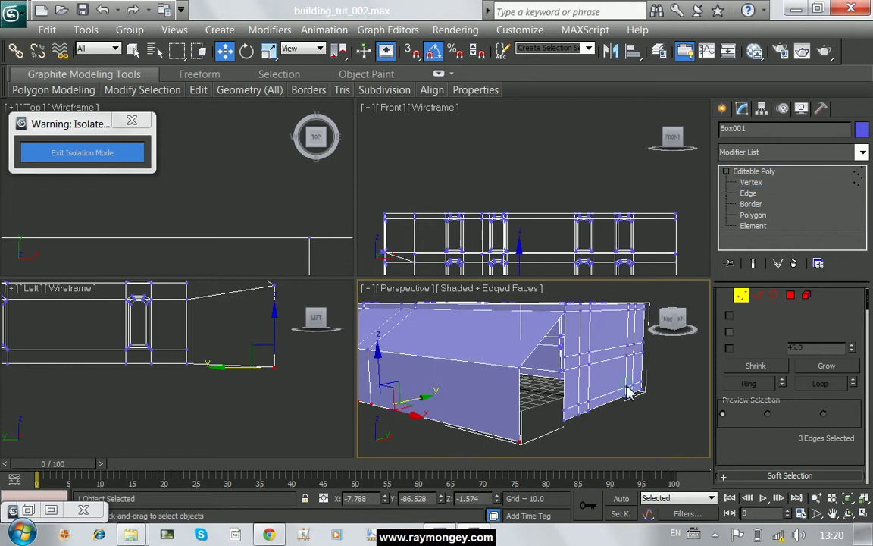
# Turn the view to the wing's far open end and target-weld its base corner vertex onto its neighbour.
pyautogui.keyDown('alt'); pyautogui.moveTo(627, 399); pyautogui.dragTo(620, 394, button='middle'); pyautogui.keyUp('alt')
pyautogui.moveTo(781, 449); pyautogui.dragTo(781, 302)
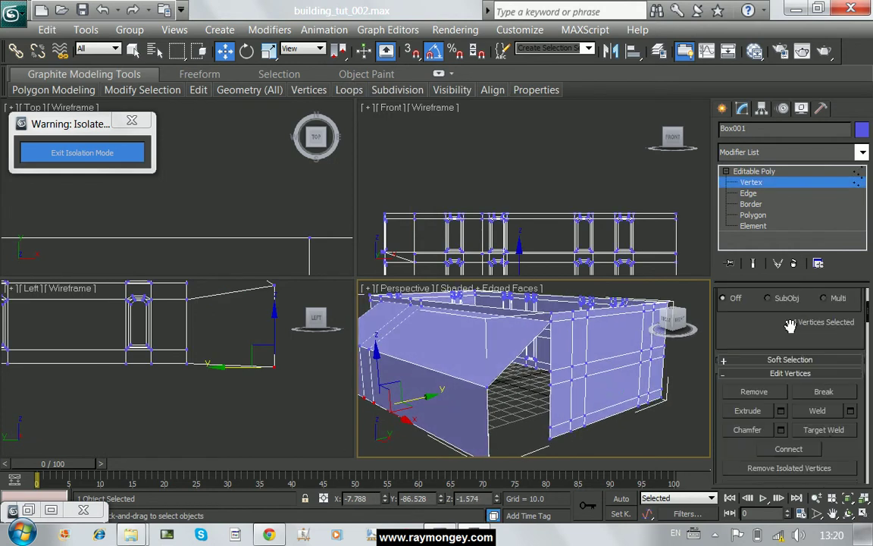
pyautogui.click(824, 399)
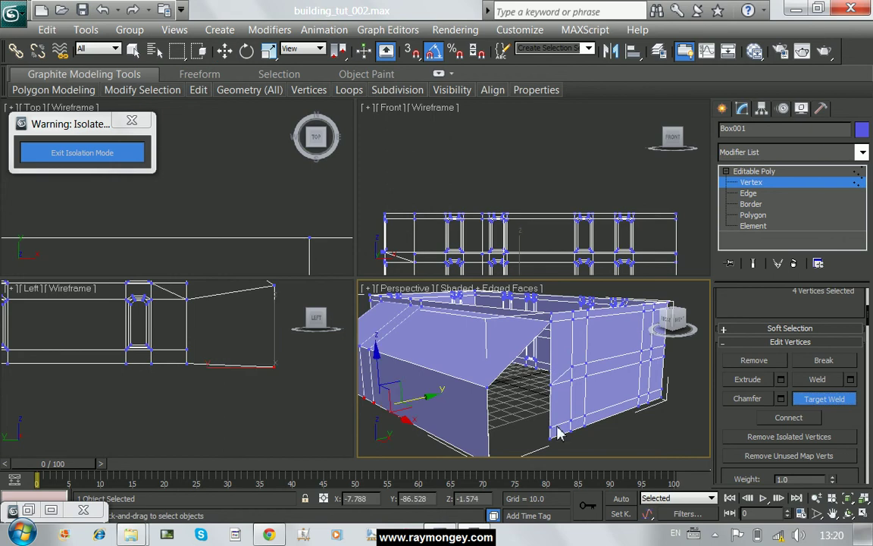
pyautogui.click(819, 406)
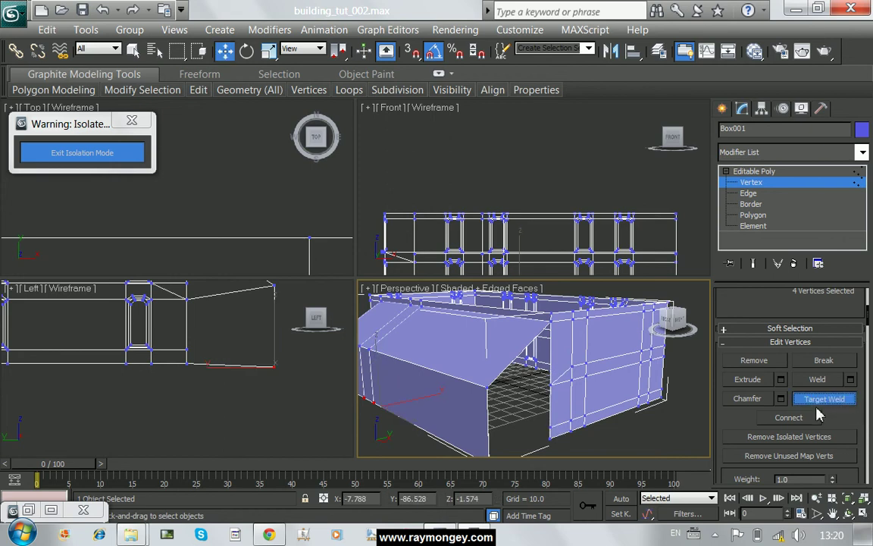
pyautogui.rightClick(552, 430)
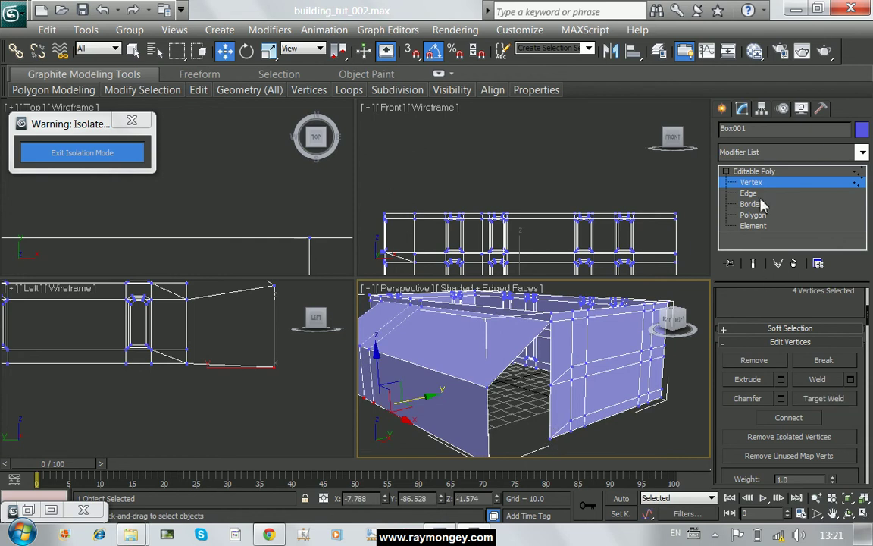
# Select the two opposite edges of the far opening.
pyautogui.press('2')
pyautogui.click(551, 419)
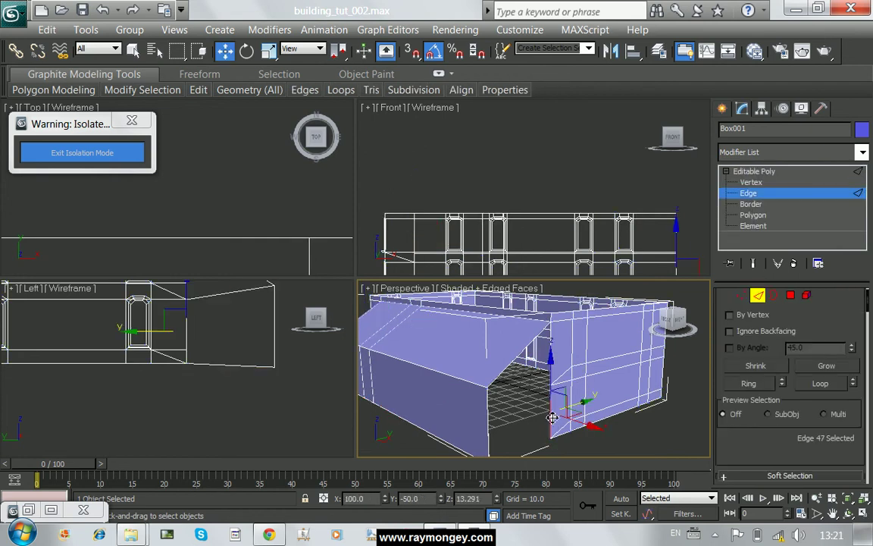
pyautogui.keyDown('ctrl'); pyautogui.click(489, 428); pyautogui.keyUp('ctrl')
# Bridge the two selected edges across the wing's far open end.
pyautogui.moveTo(780, 467); pyautogui.dragTo(795, 361)
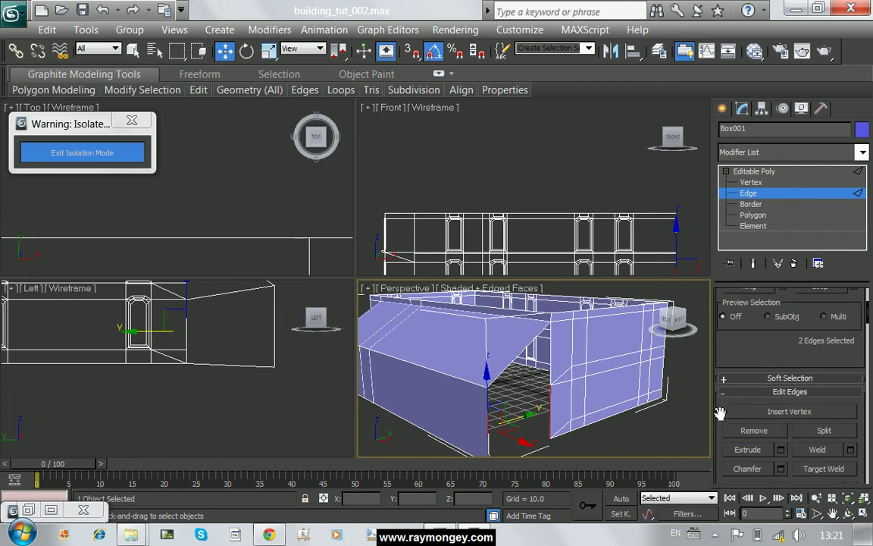
pyautogui.scroll(-1, 720, 413)
pyautogui.click(780, 468)
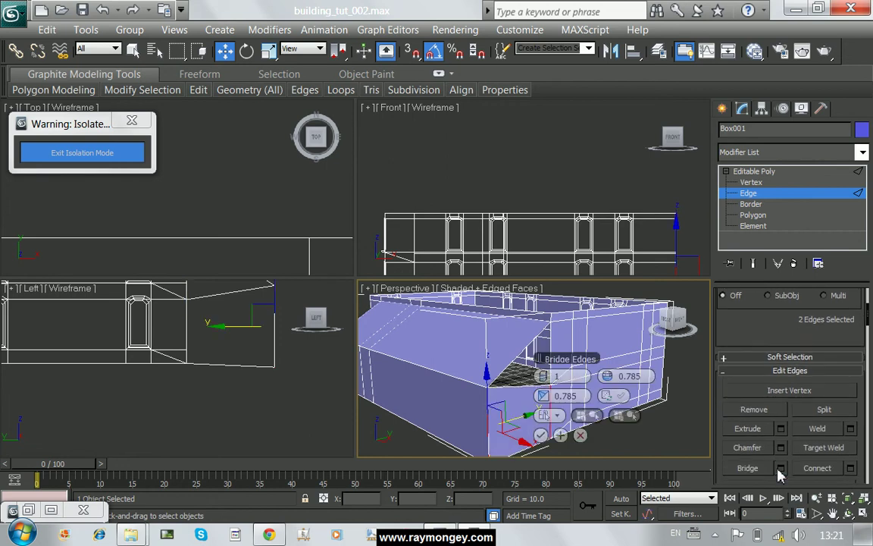
pyautogui.click(582, 411)
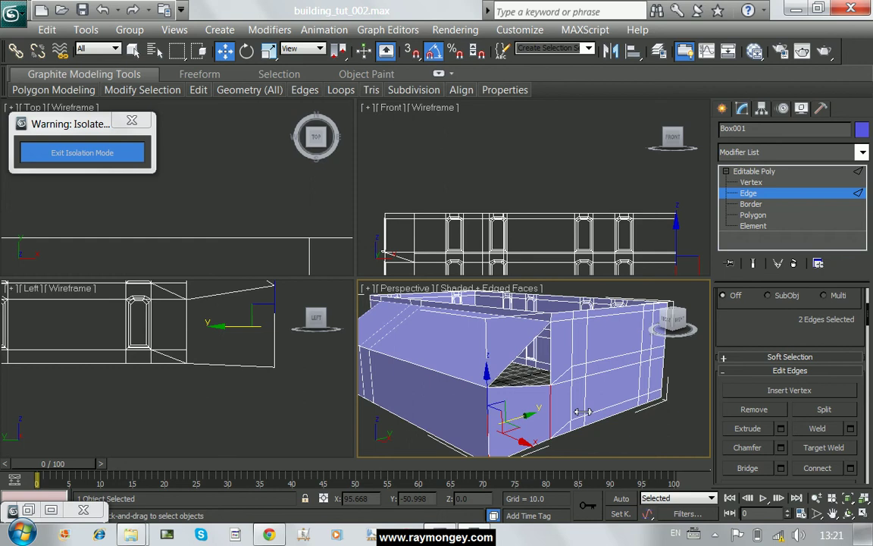
# Cap the leftover triangular border hole with a new face.
pyautogui.click(757, 204)
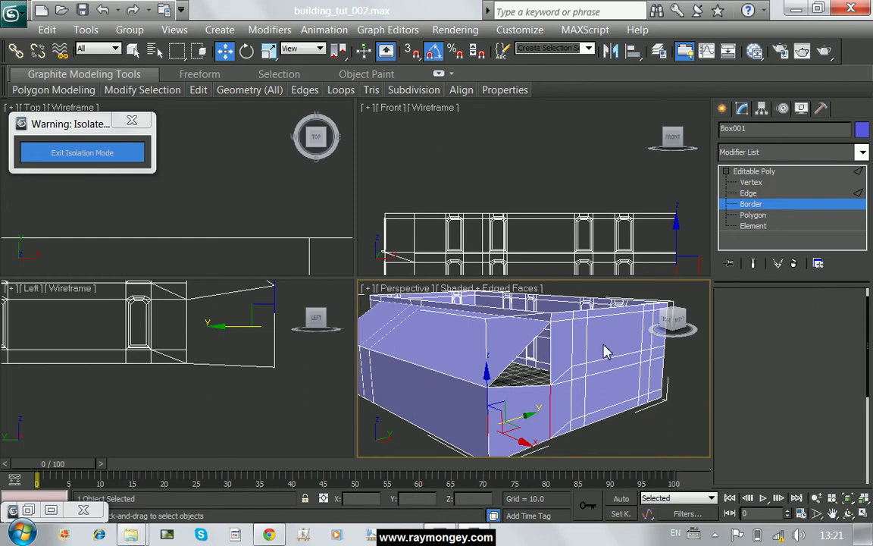
pyautogui.click(555, 367)
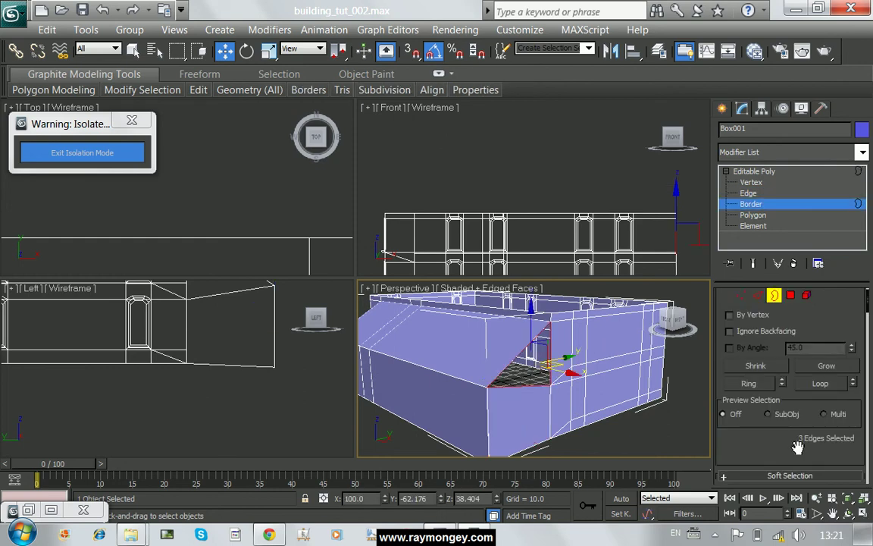
pyautogui.moveTo(798, 447); pyautogui.dragTo(824, 319)
pyautogui.click(824, 391)
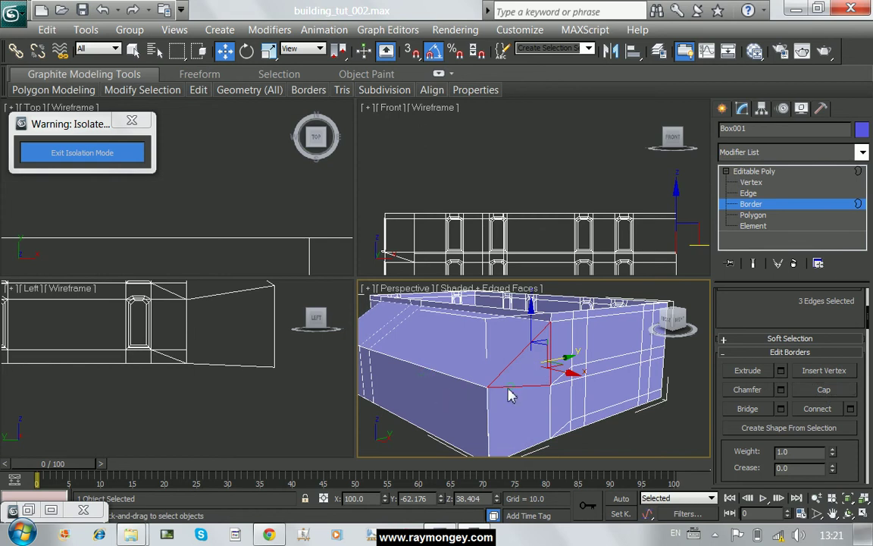
pyautogui.moveTo(460, 390)
pyautogui.keyDown('alt'); pyautogui.mouseDown(button='middle')
pyautogui.moveTo(487, 389)
pyautogui.moveTo(454, 399)
pyautogui.moveTo(614, 402)
pyautogui.moveTo(599, 400)
pyautogui.mouseUp(button='middle'); pyautogui.keyUp('alt')
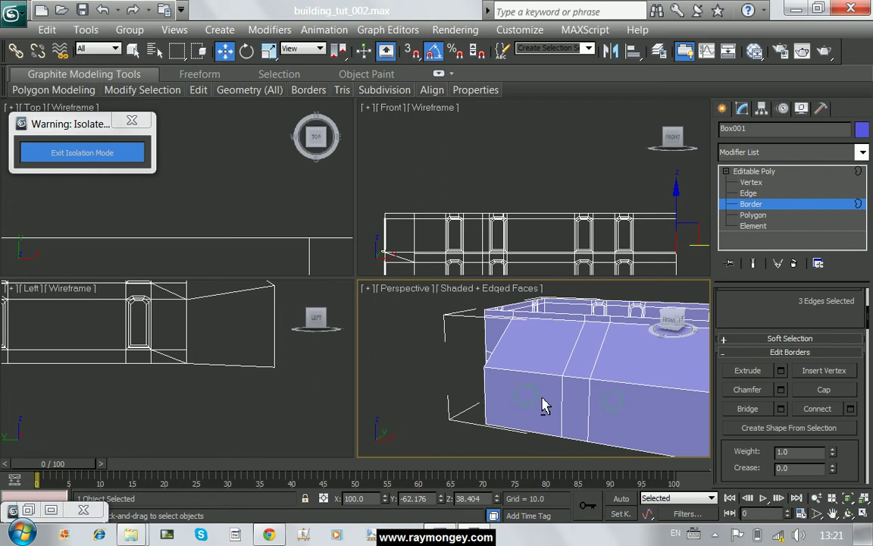
pyautogui.keyDown('alt'); pyautogui.moveTo(544, 405); pyautogui.dragTo(594, 405, button='middle'); pyautogui.keyUp('alt')
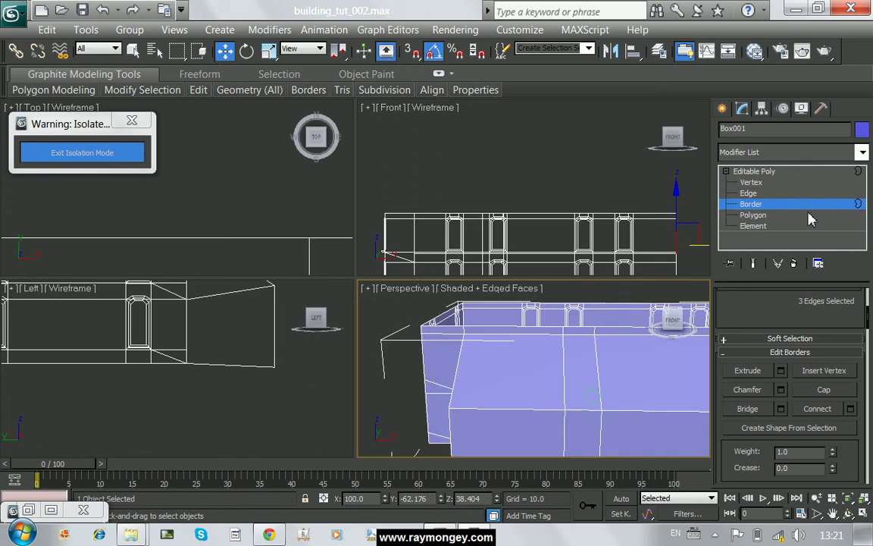
pyautogui.click(754, 218)
# Nudge the vertices at the wing's lower corner slightly upward.
pyautogui.click(508, 444)
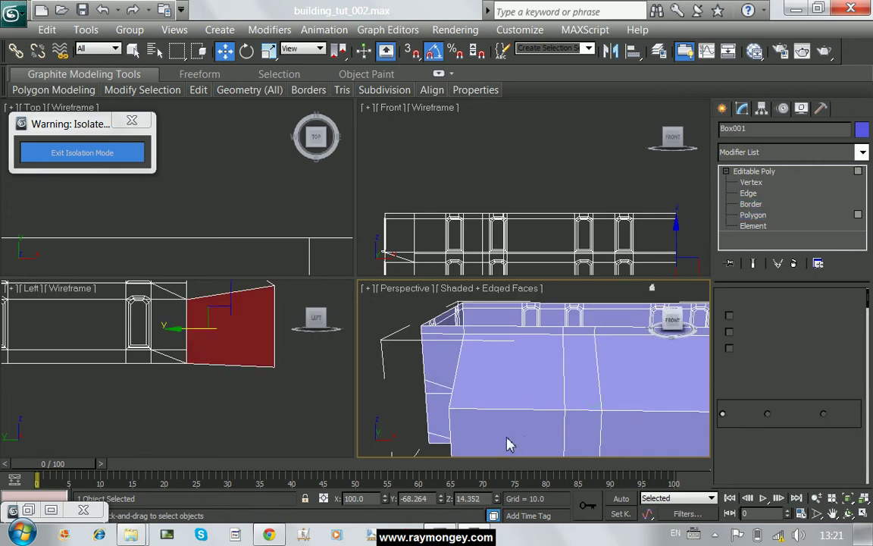
pyautogui.moveTo(286, 345); pyautogui.dragTo(269, 387, button='middle')
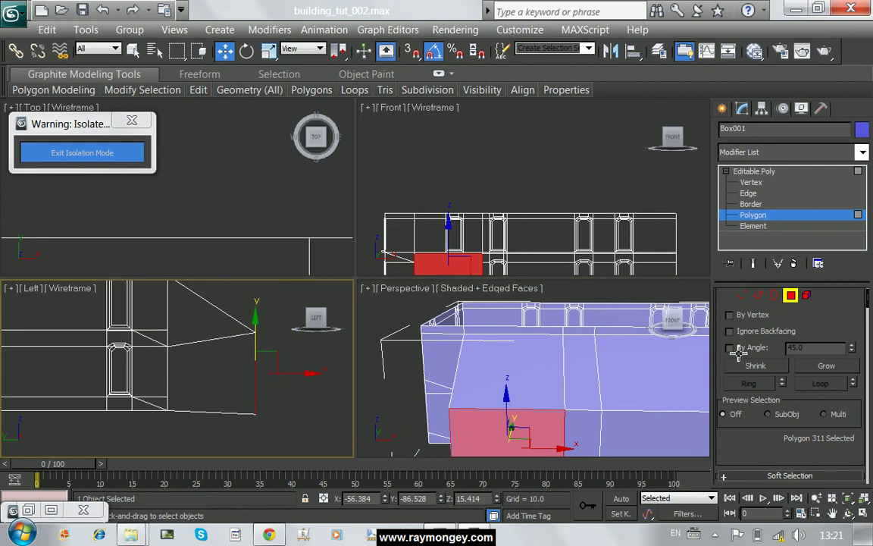
pyautogui.click(741, 297)
pyautogui.moveTo(253, 424); pyautogui.dragTo(245, 407, button='middle')
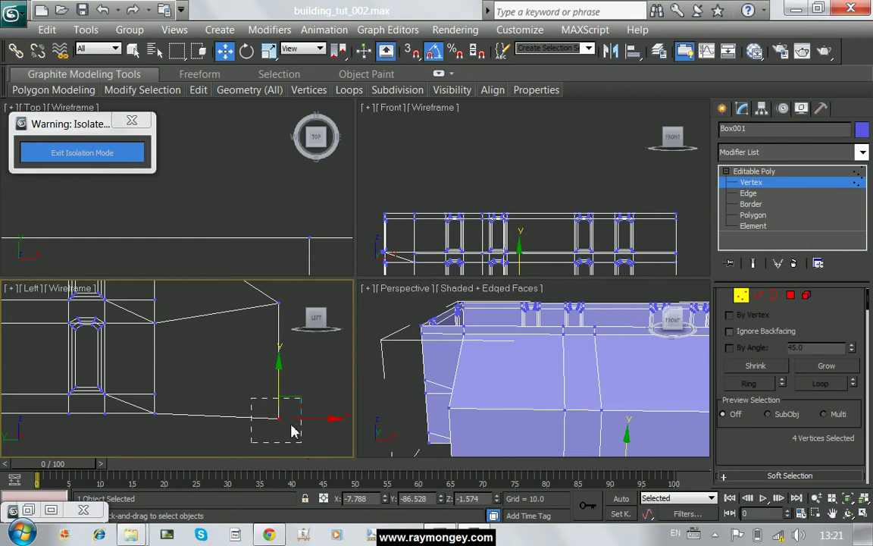
pyautogui.moveTo(280, 390); pyautogui.dragTo(280, 381)
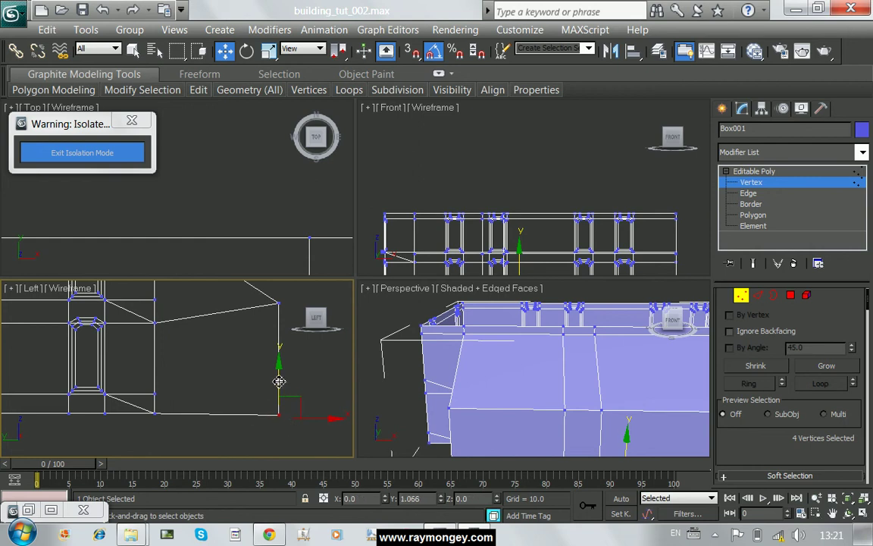
# Flatten the building's bottom row of vertices to one level with Make Planar Z.
pyautogui.scroll(-2, 248, 398)
pyautogui.moveTo(249, 397); pyautogui.dragTo(297, 390, button='middle')
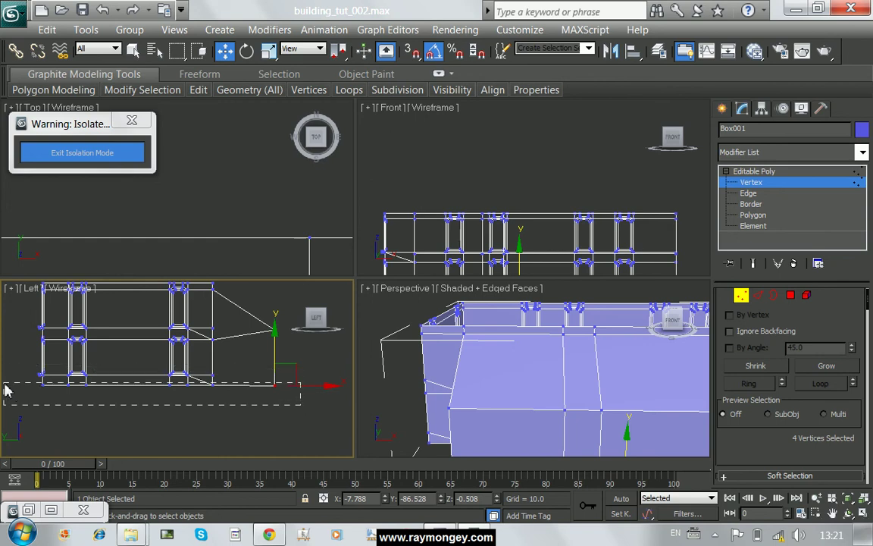
pyautogui.moveTo(8, 391); pyautogui.dragTo(7, 392)
pyautogui.scroll(2, 682, 432)
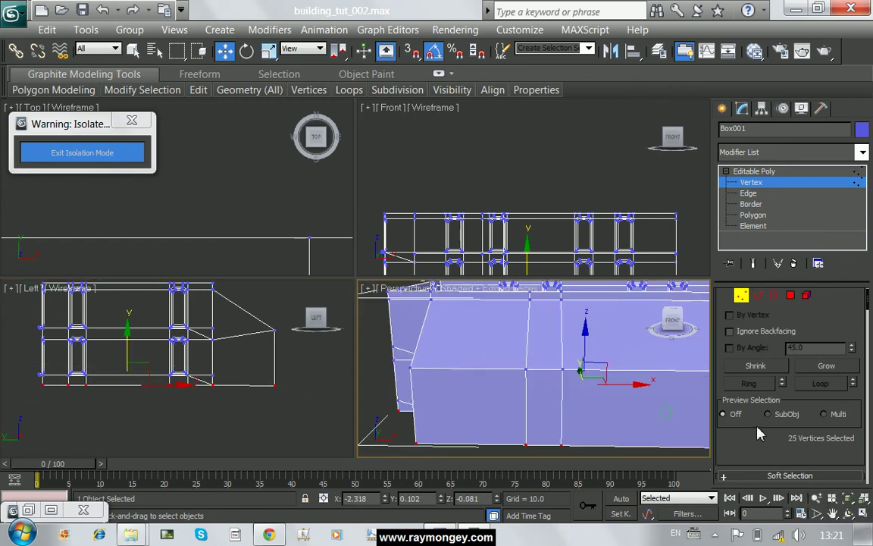
pyautogui.scroll(-5, 765, 443)
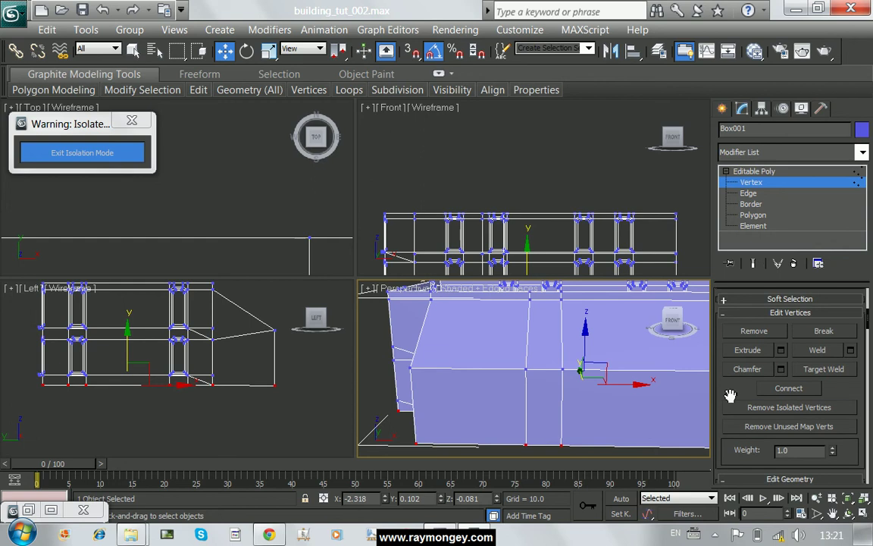
pyautogui.scroll(-1, 733, 360)
pyautogui.scroll(-2, 733, 360)
pyautogui.scroll(-1, 716, 303)
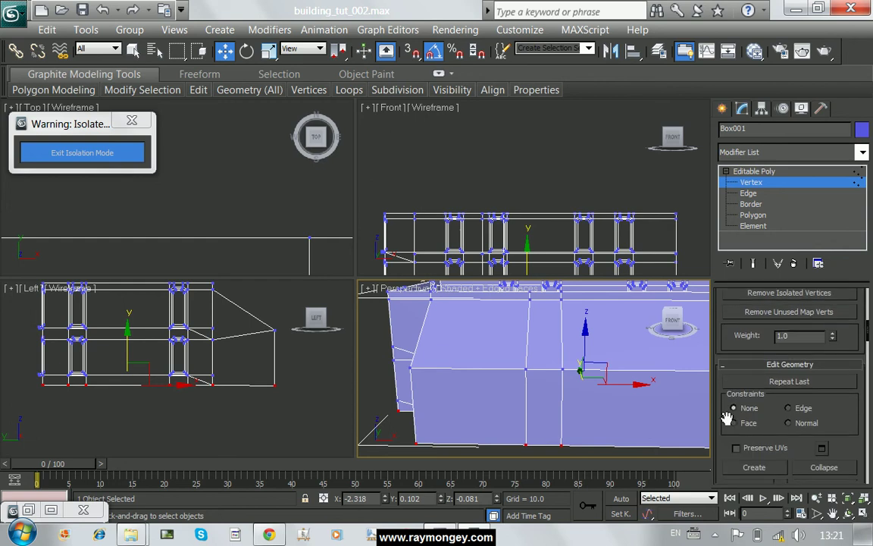
pyautogui.scroll(-3, 728, 379)
pyautogui.moveTo(732, 322); pyautogui.dragTo(730, 304)
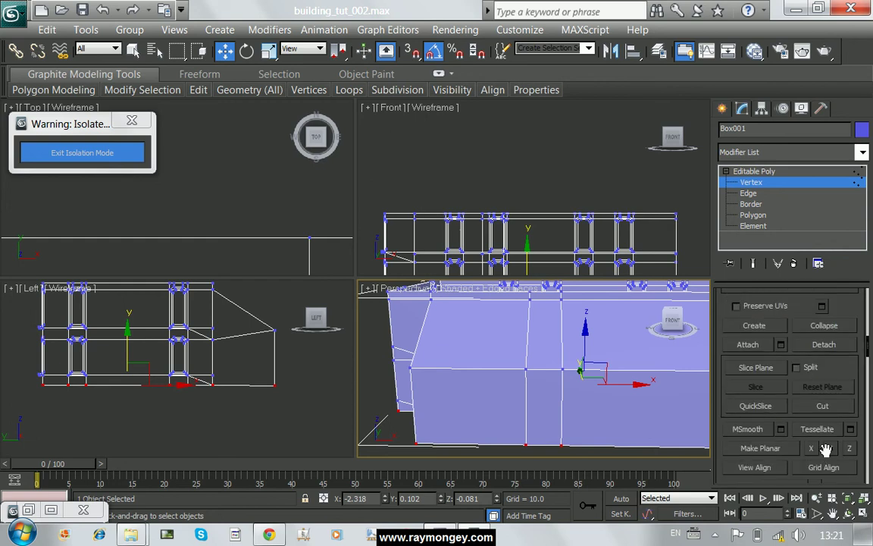
pyautogui.click(850, 448)
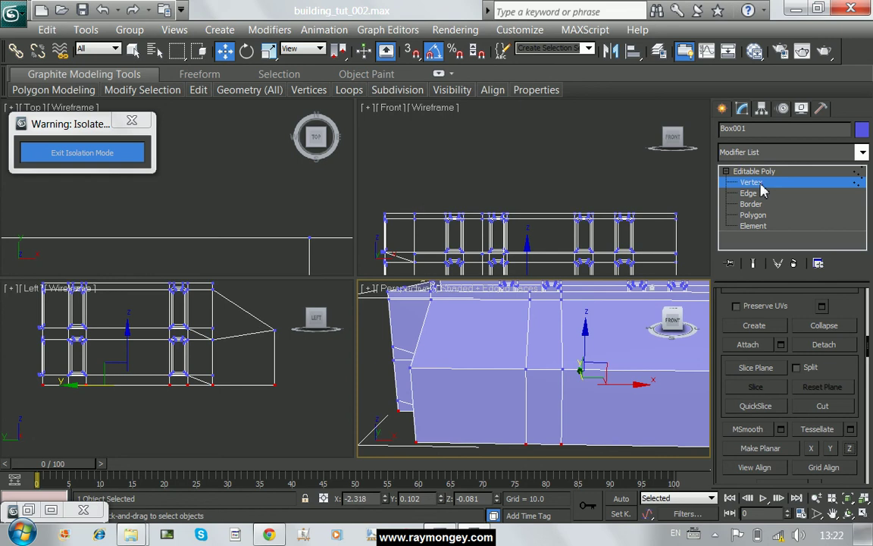
# Push the wing's lower wall face outward along Y.
pyautogui.click(752, 214)
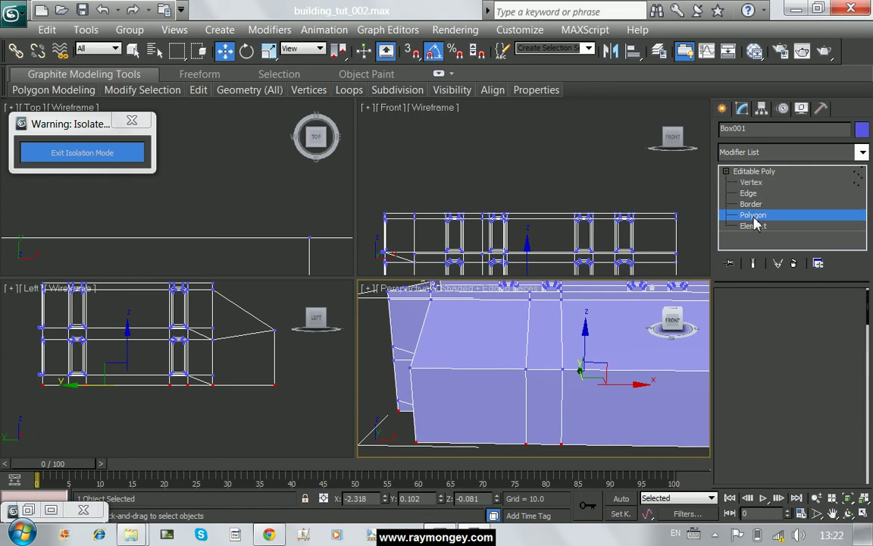
pyautogui.click(478, 405)
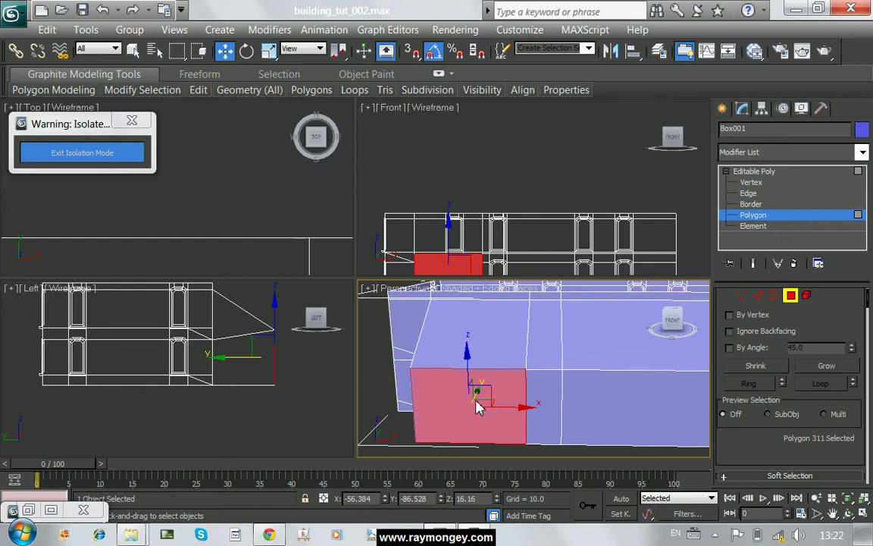
pyautogui.moveTo(506, 396)
pyautogui.keyDown('alt'); pyautogui.mouseDown(button='middle')
pyautogui.moveTo(574, 395)
pyautogui.moveTo(465, 409)
pyautogui.moveTo(500, 401)
pyautogui.mouseUp(button='middle'); pyautogui.keyUp('alt')
pyautogui.moveTo(510, 387); pyautogui.dragTo(488, 382)
pyautogui.keyDown('alt'); pyautogui.moveTo(488, 380); pyautogui.dragTo(553, 392, button='middle'); pyautogui.keyUp('alt')
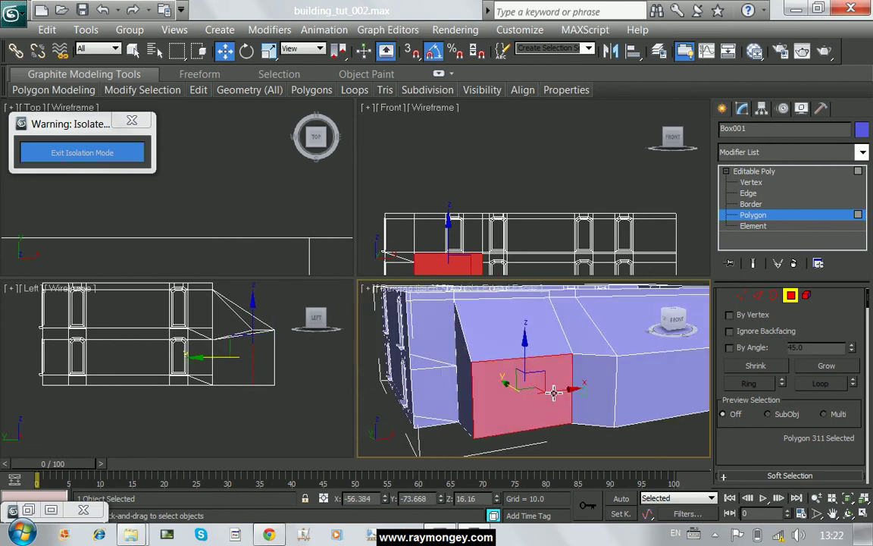
# Slide a vertical wall edge loop left along X and reopen the reference photo window.
pyautogui.press('4')
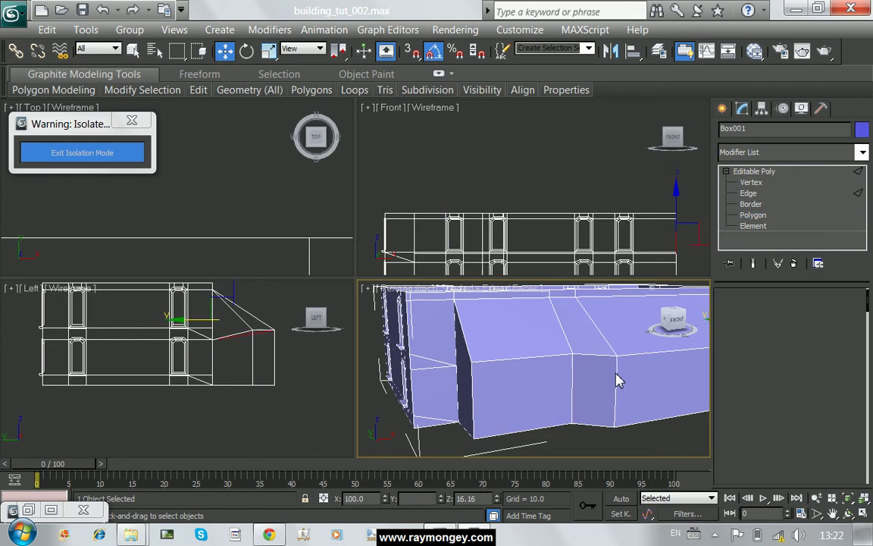
pyautogui.press('2')
pyautogui.click(617, 379)
pyautogui.click(825, 384)
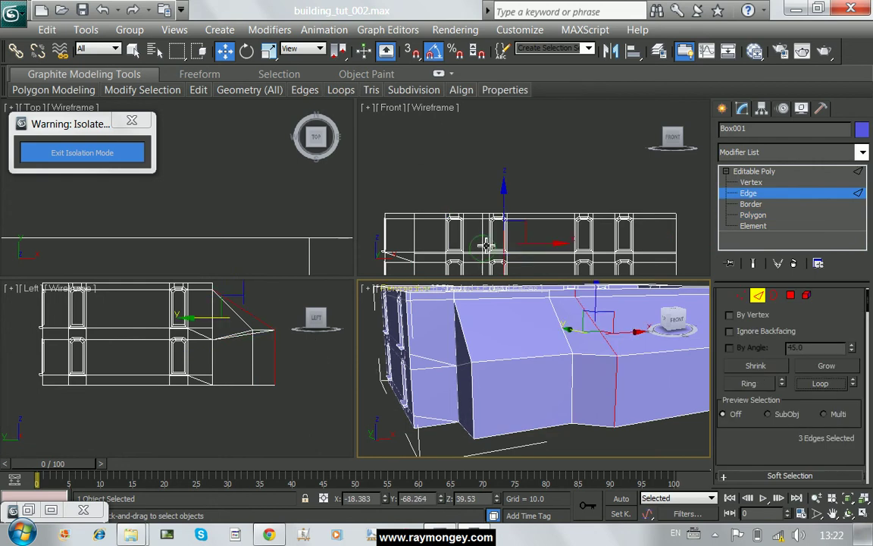
pyautogui.moveTo(485, 251); pyautogui.dragTo(506, 174, button='middle')
pyautogui.scroll(3, 505, 174)
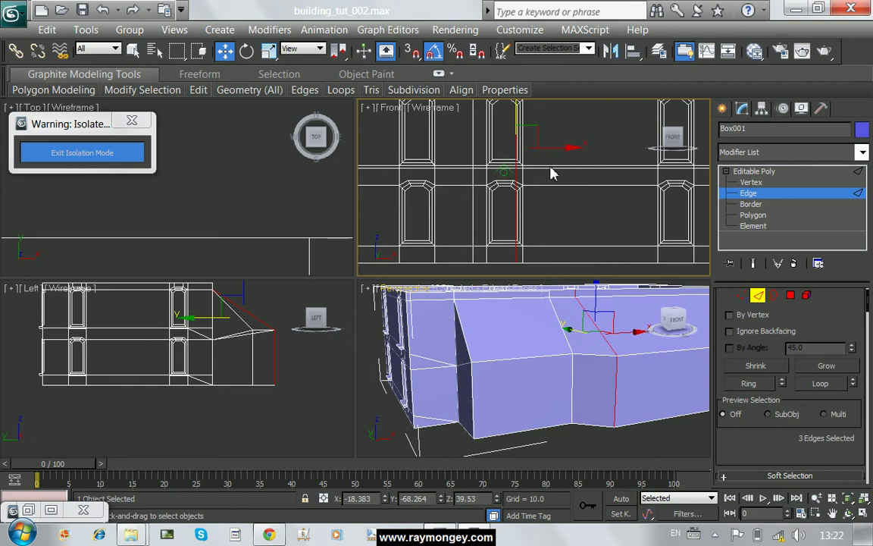
pyautogui.moveTo(564, 148); pyautogui.dragTo(520, 150)
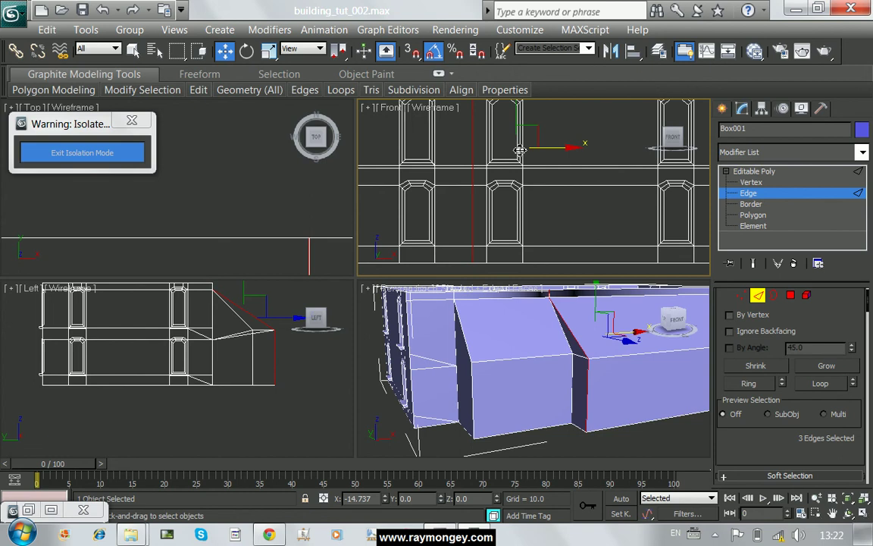
pyautogui.moveTo(520, 149); pyautogui.dragTo(493, 150)
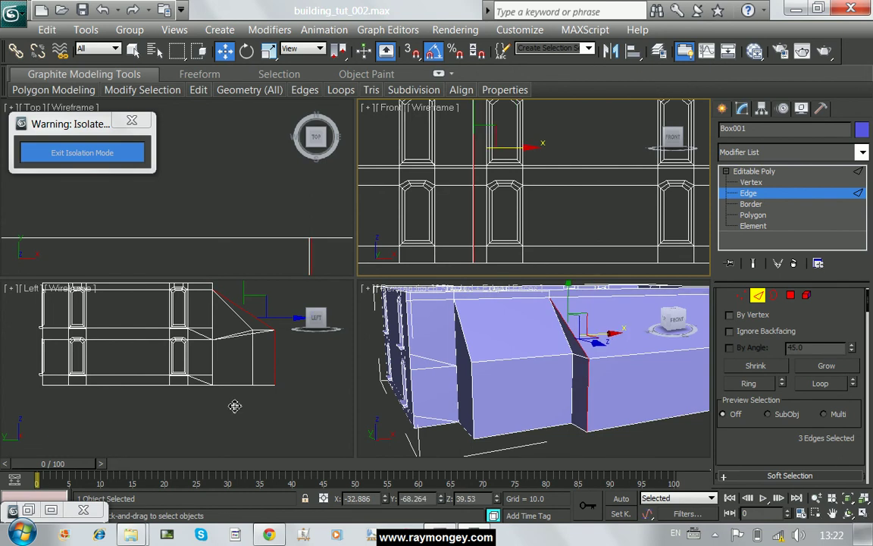
pyautogui.click(38, 510)
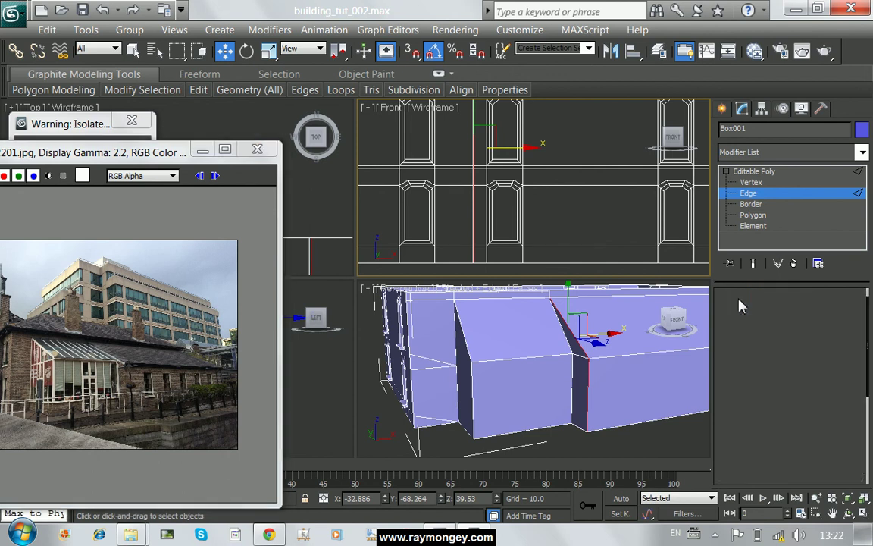
# Raise the two roof ridge vertices upward in Z.
pyautogui.press('1')
pyautogui.click(578, 350)
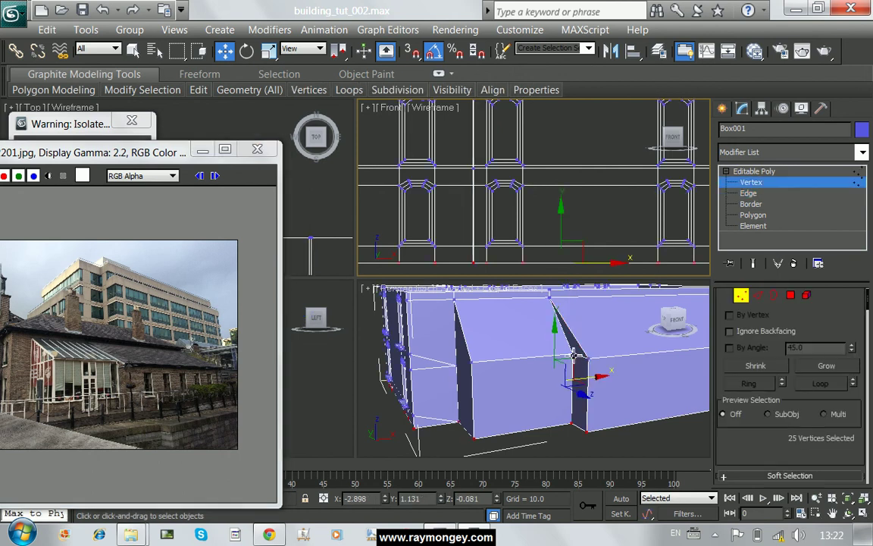
pyautogui.keyDown('ctrl'); pyautogui.click(471, 364); pyautogui.keyUp('ctrl')
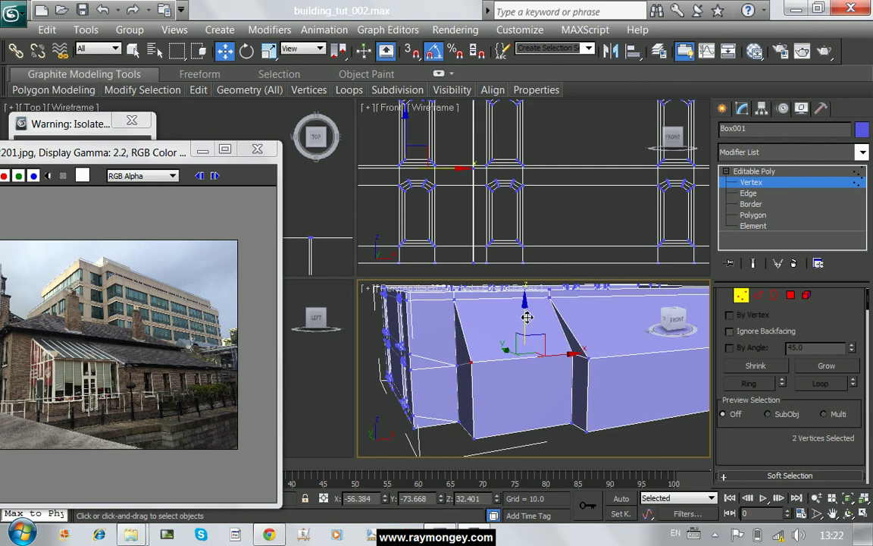
pyautogui.moveTo(526, 316); pyautogui.dragTo(528, 290)
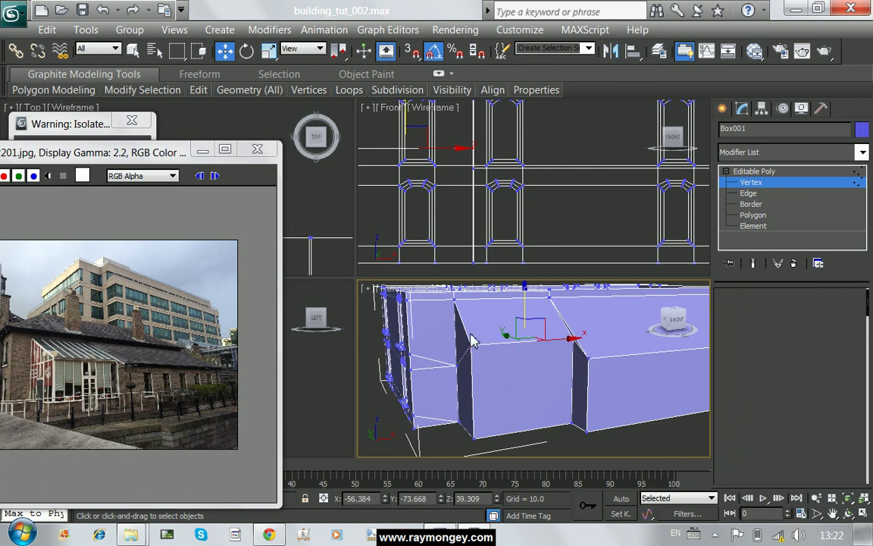
# Bevel the wing's roof top face inward, then extrude it by about 1.357.
pyautogui.press('4')
pyautogui.click(615, 339)
pyautogui.moveTo(629, 375); pyautogui.dragTo(504, 395, button='middle')
pyautogui.moveTo(767, 437); pyautogui.dragTo(766, 344)
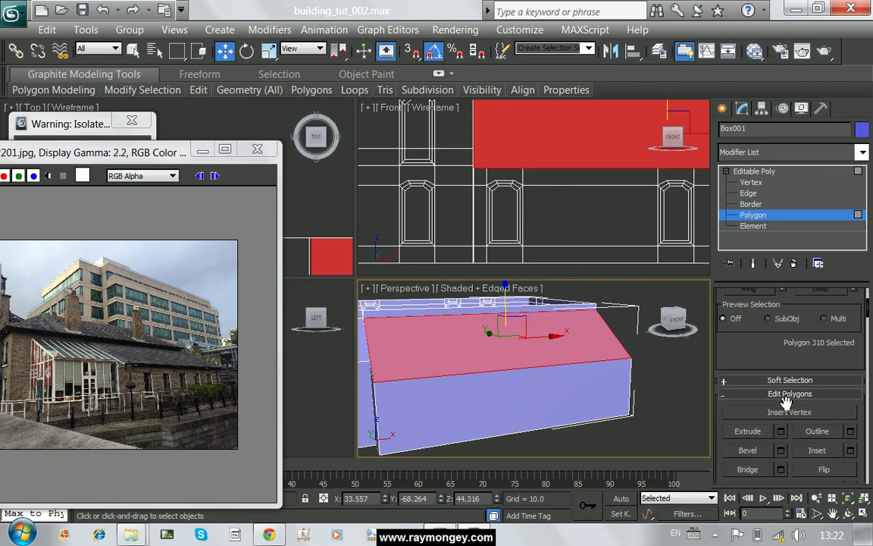
pyautogui.click(780, 450)
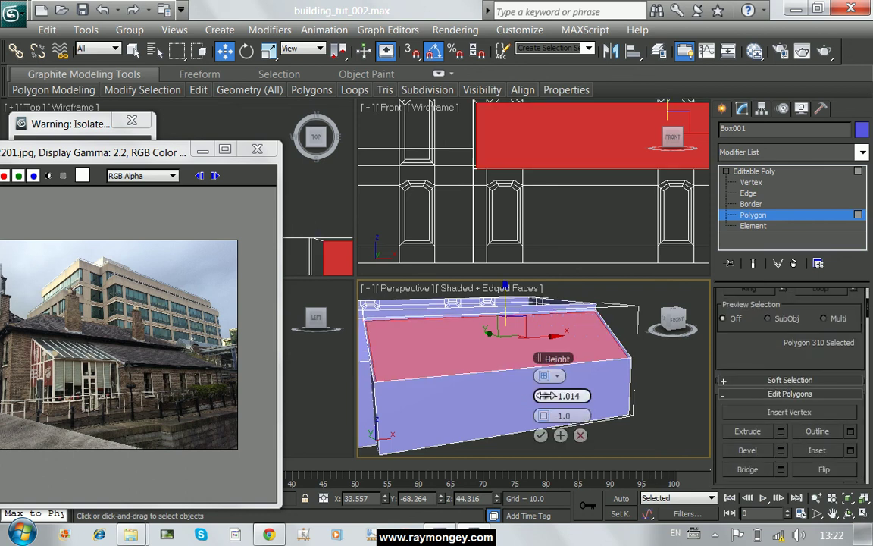
pyautogui.moveTo(544, 396); pyautogui.dragTo(544, 414)
pyautogui.keyDown('alt'); pyautogui.moveTo(414, 411); pyautogui.dragTo(450, 407, button='middle'); pyautogui.keyUp('alt')
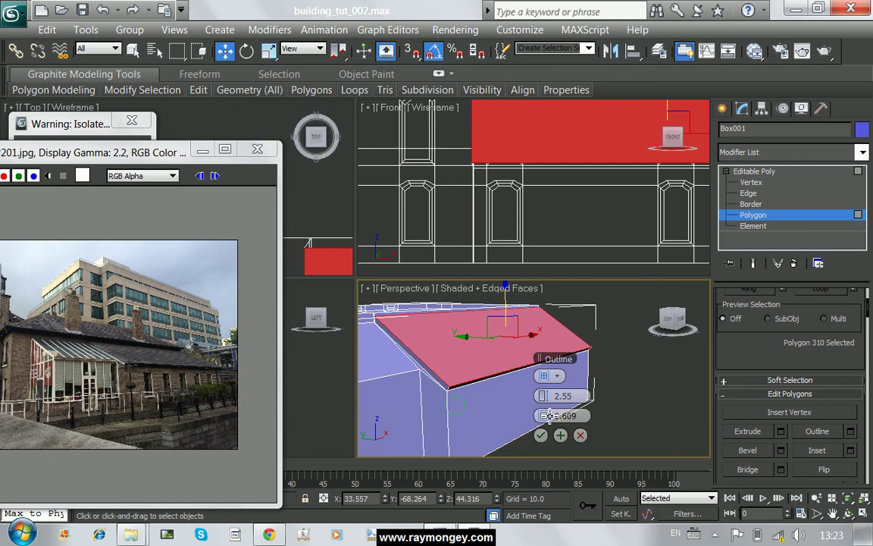
pyautogui.moveTo(549, 415); pyautogui.dragTo(544, 415)
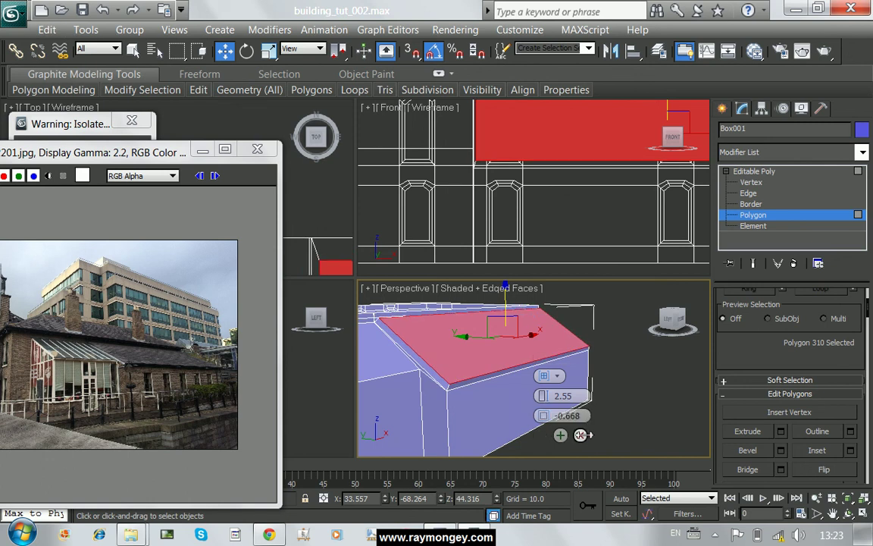
pyautogui.click(541, 434)
pyautogui.click(780, 431)
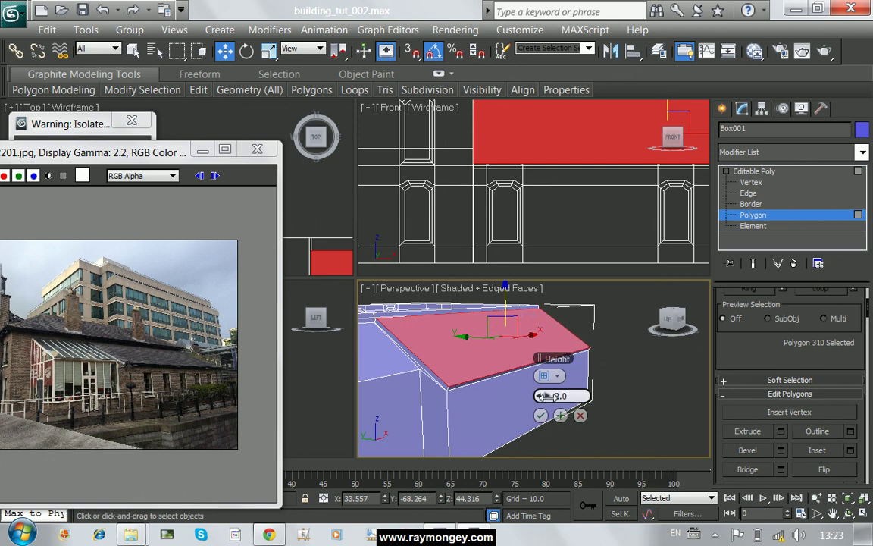
pyautogui.moveTo(544, 395); pyautogui.dragTo(544, 402)
pyautogui.click(540, 416)
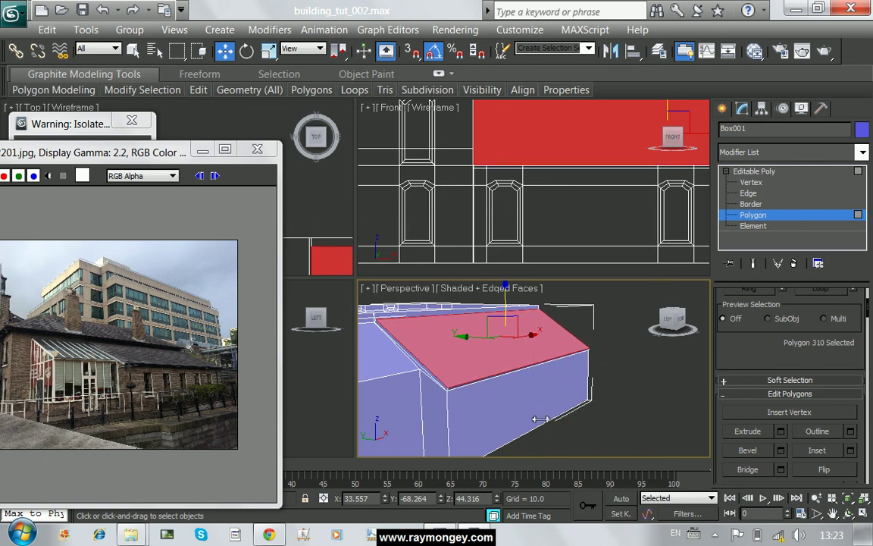
# Extrude the thin roof edge face outward as an overhang.
pyautogui.click(549, 364)
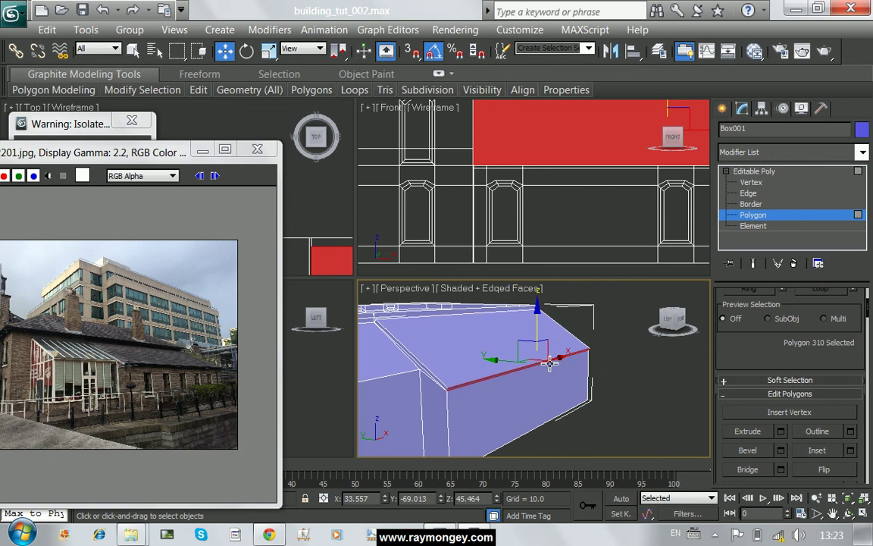
pyautogui.click(780, 432)
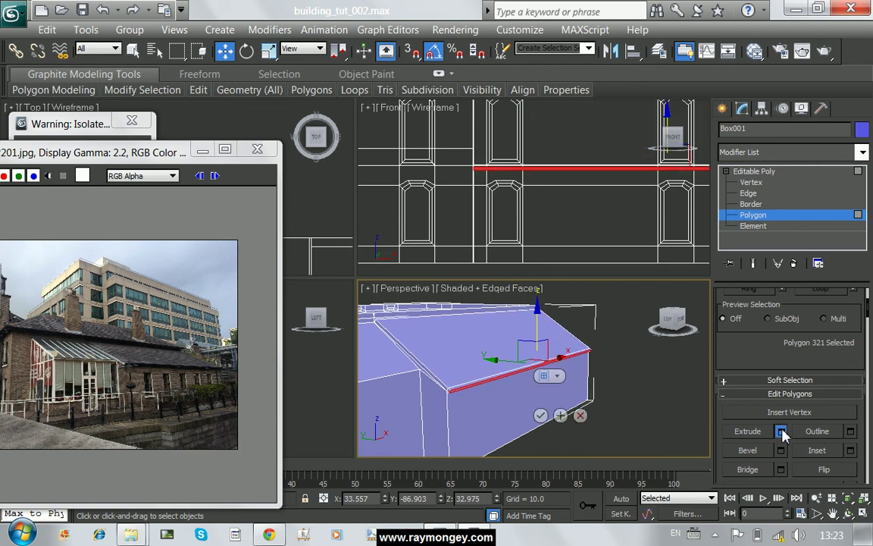
pyautogui.click(540, 415)
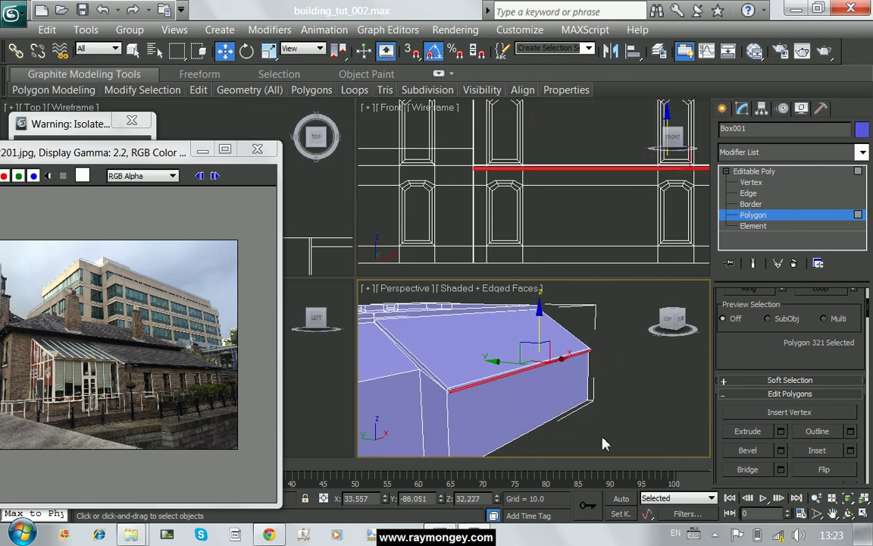
pyautogui.click(604, 443)
pyautogui.press('F4')
# Exit isolation mode so the full clock-tower building shows, with nothing selected.
pyautogui.keyDown('alt'); pyautogui.moveTo(600, 424); pyautogui.dragTo(625, 414, button='middle'); pyautogui.keyUp('alt')
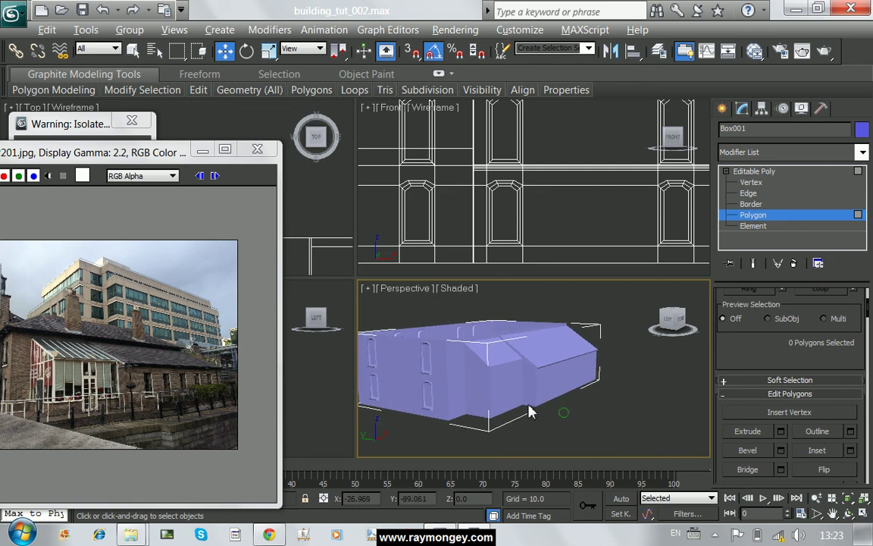
pyautogui.moveTo(594, 412)
pyautogui.keyDown('alt'); pyautogui.mouseDown(button='middle')
pyautogui.moveTo(579, 411)
pyautogui.moveTo(594, 389)
pyautogui.mouseUp(button='middle'); pyautogui.keyUp('alt')
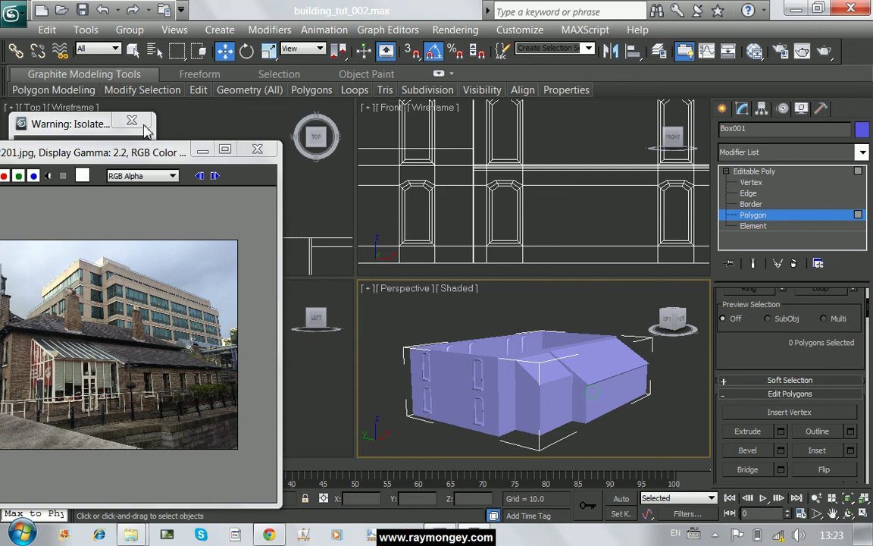
pyautogui.click(85, 130)
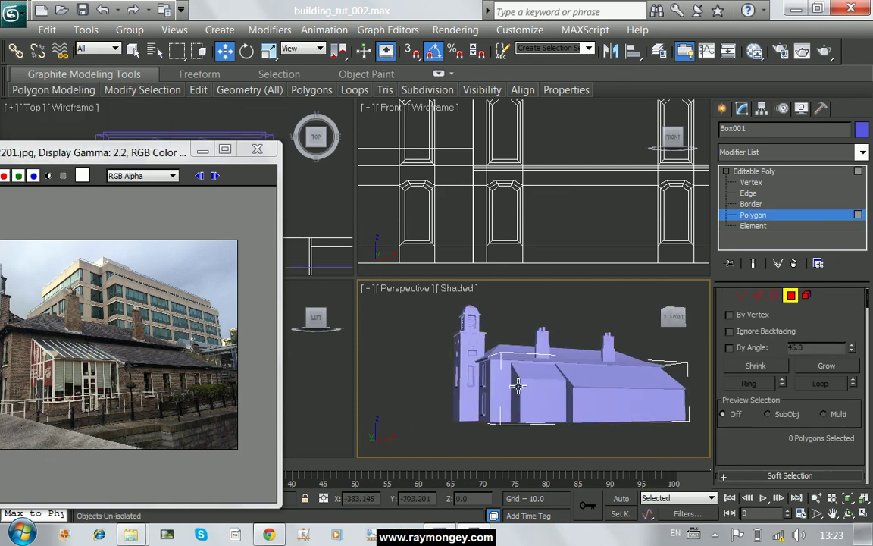
pyautogui.keyDown('alt'); pyautogui.moveTo(516, 380); pyautogui.dragTo(522, 395, button='middle'); pyautogui.keyUp('alt')
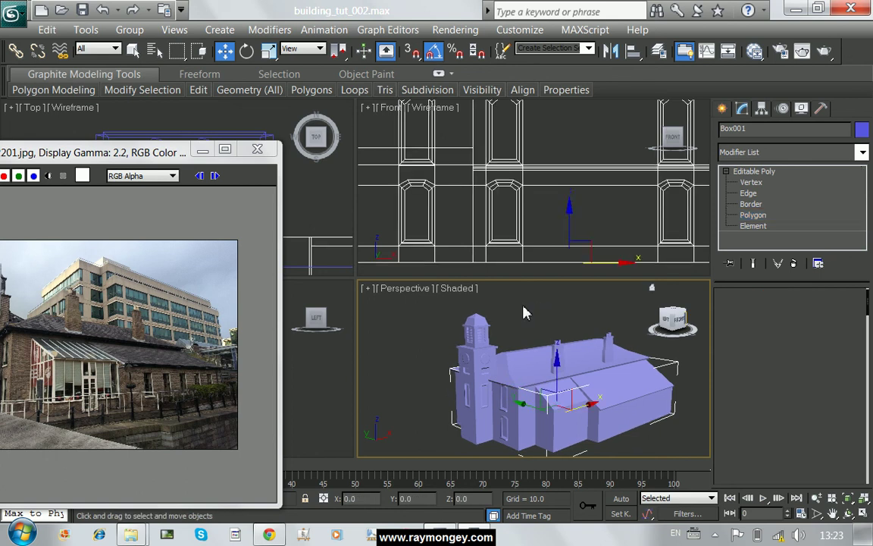
pyautogui.click(488, 306)
# Save the scene as building_tut_002.max and stop the recording.
pyautogui.click(21, 25)
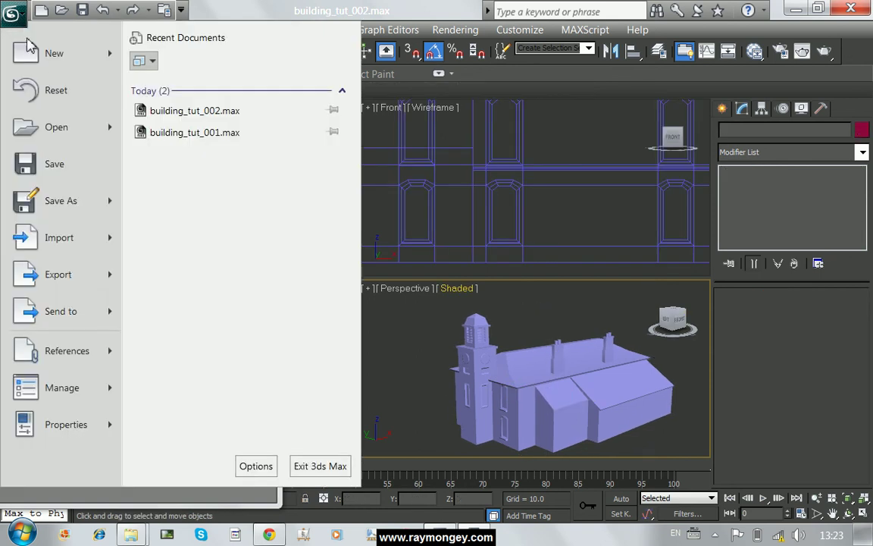
pyautogui.click(40, 164)
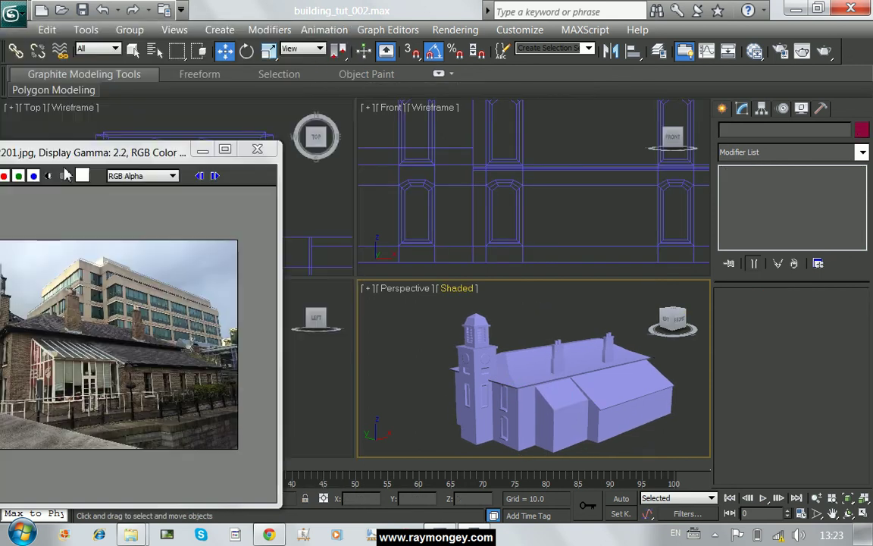
pyautogui.click(714, 534)
pyautogui.rightClick(714, 460)
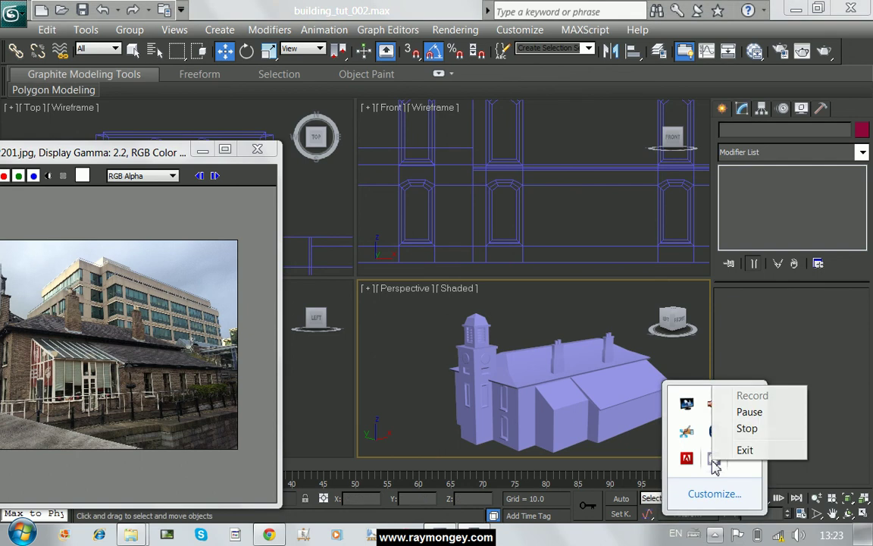